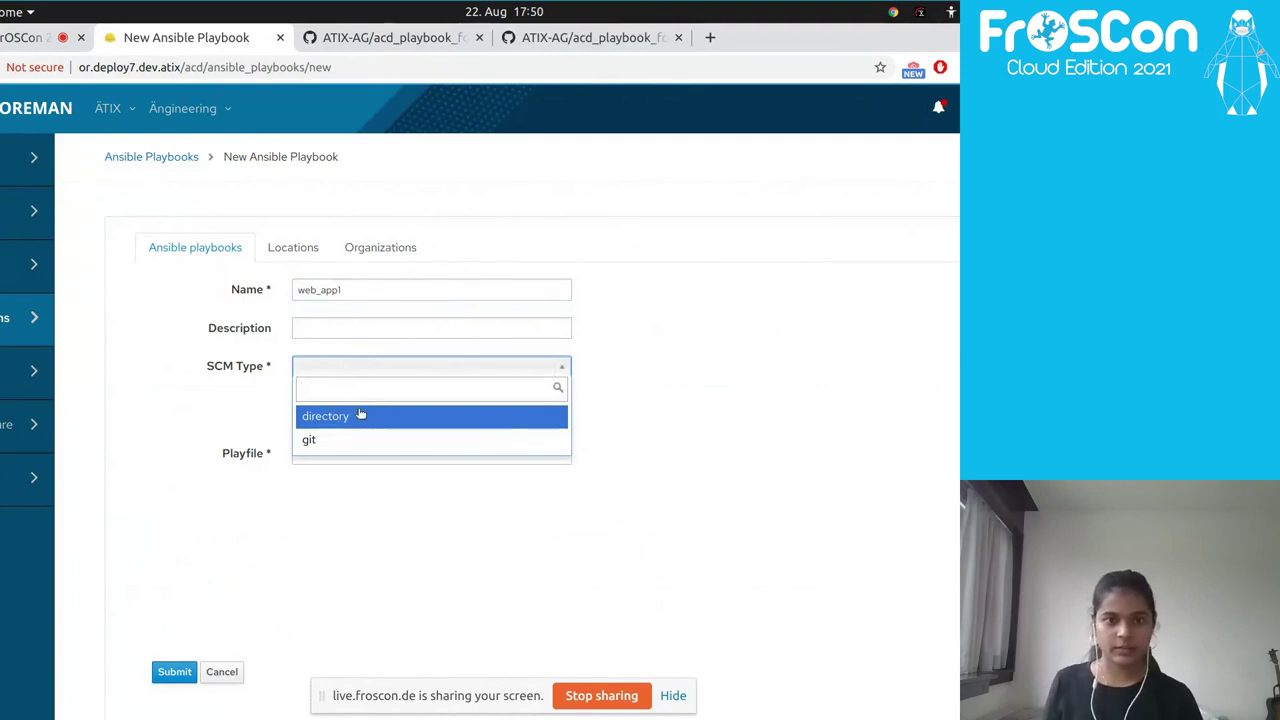
Set the SCM type of the new web_app1 playbook to git
{"action": "left_click", "coordinate": [360, 416]}
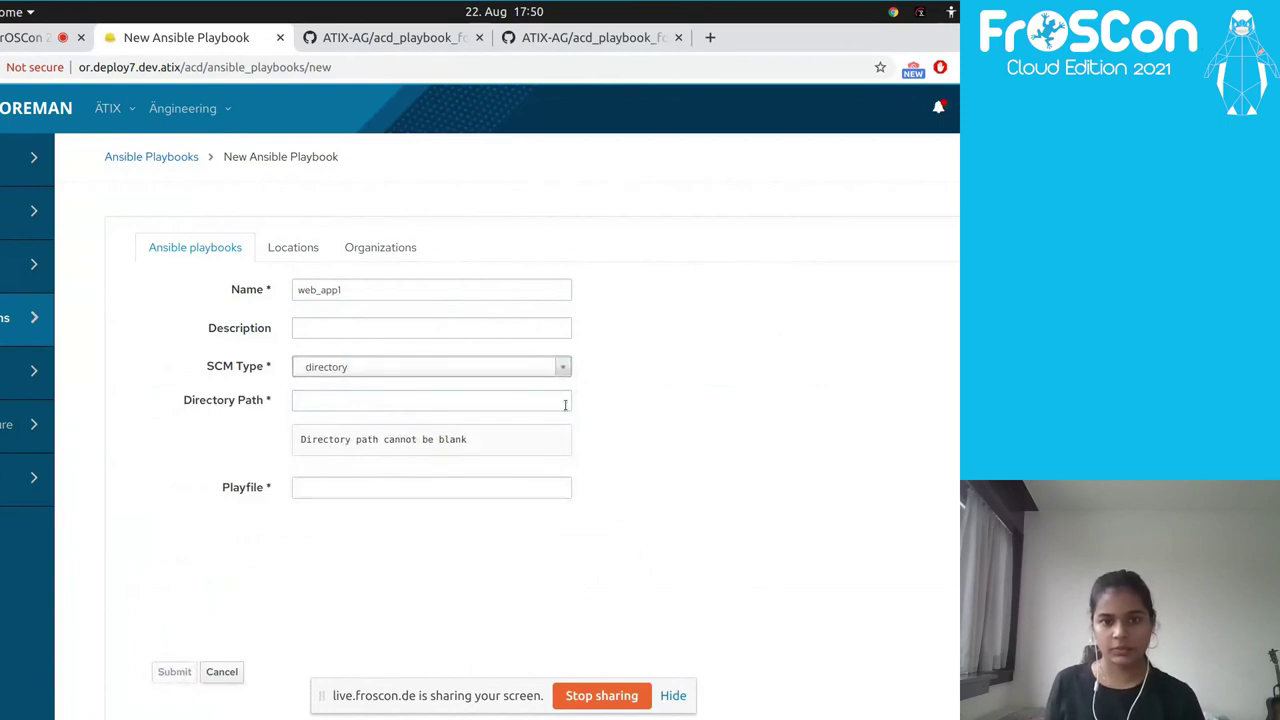
{"action": "left_click", "coordinate": [514, 368]}
{"action": "left_click", "coordinate": [493, 439]}
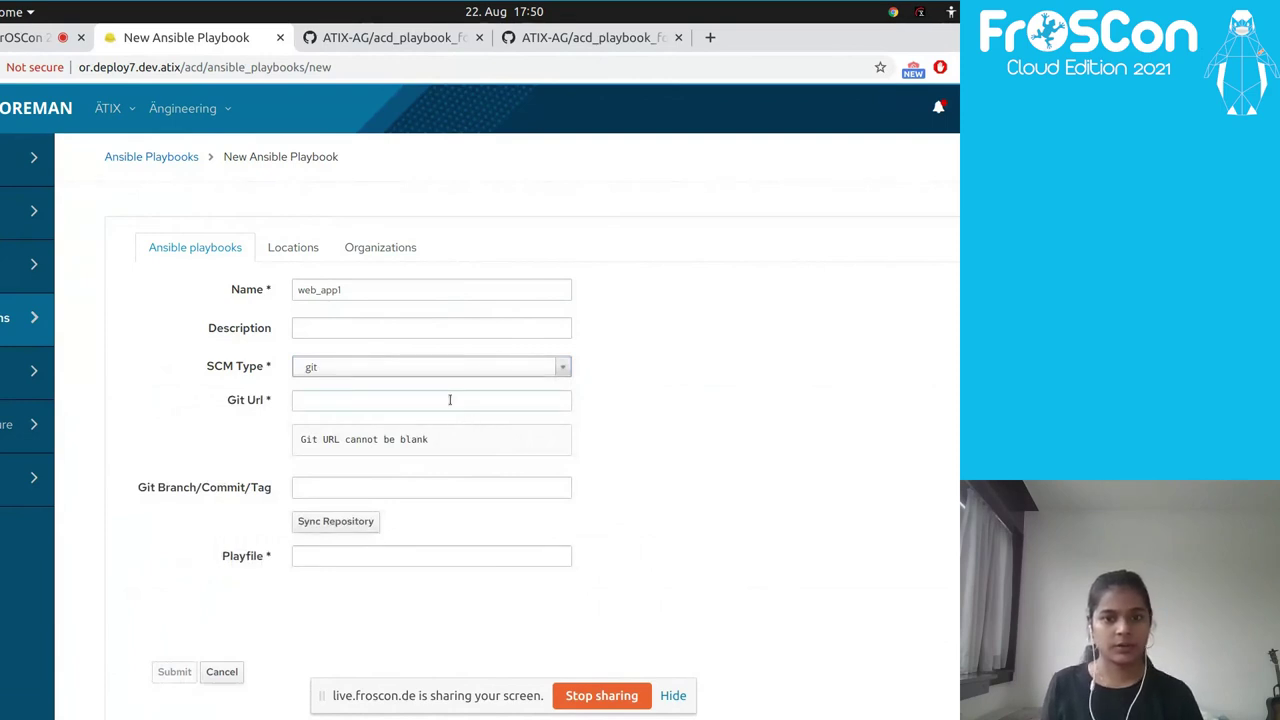
Copy the HTTPS clone URL of the acd_playbook_for_prometheus_grafana repository from GitHub into the playbook's Git Url and sync the repository
{"action": "left_click", "coordinate": [446, 398]}
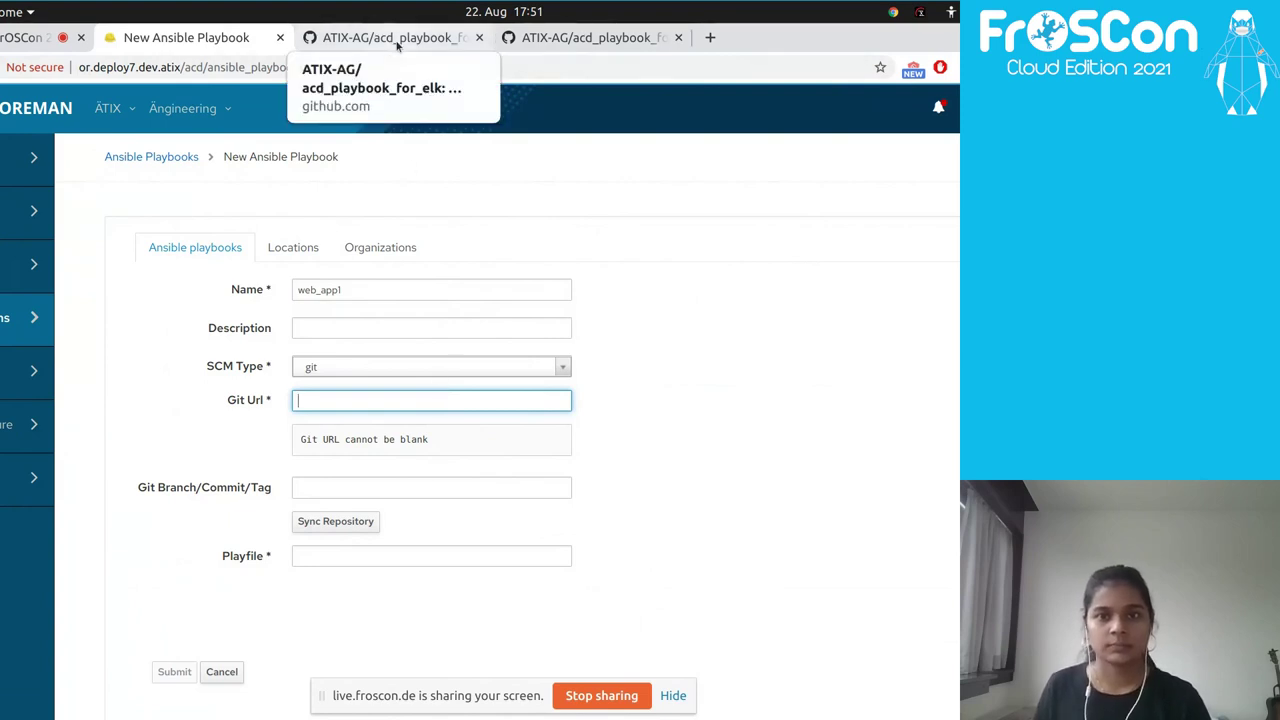
{"action": "left_click", "coordinate": [590, 38]}
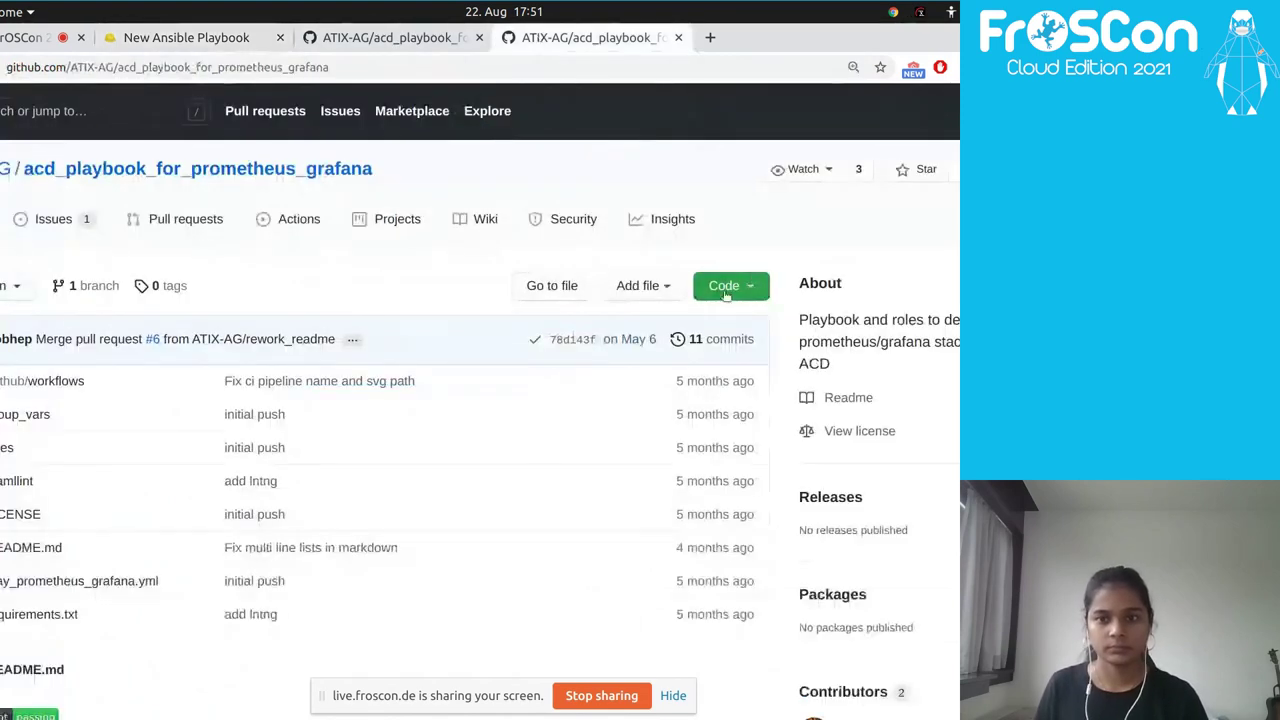
{"action": "left_click", "coordinate": [726, 288]}
{"action": "left_click", "coordinate": [731, 389]}
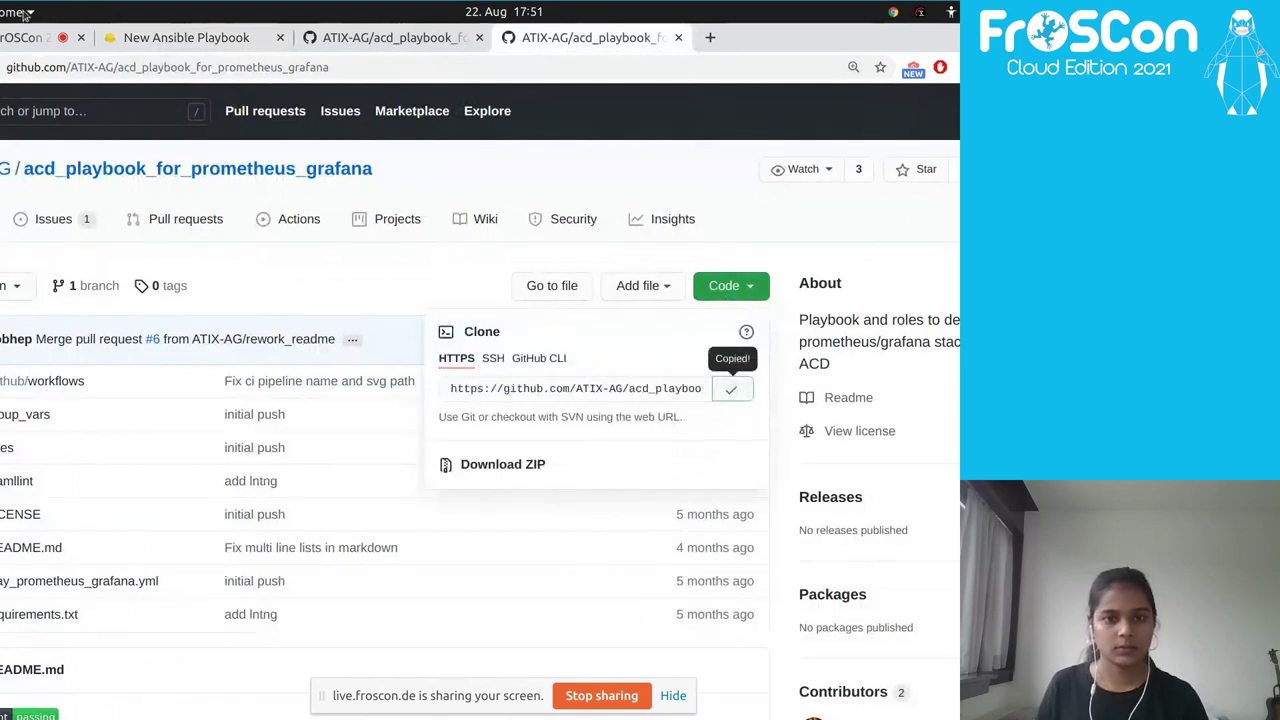
{"action": "left_click", "coordinate": [186, 37]}
{"action": "left_click", "coordinate": [350, 400]}
{"action": "key", "text": "ctrl+v"}
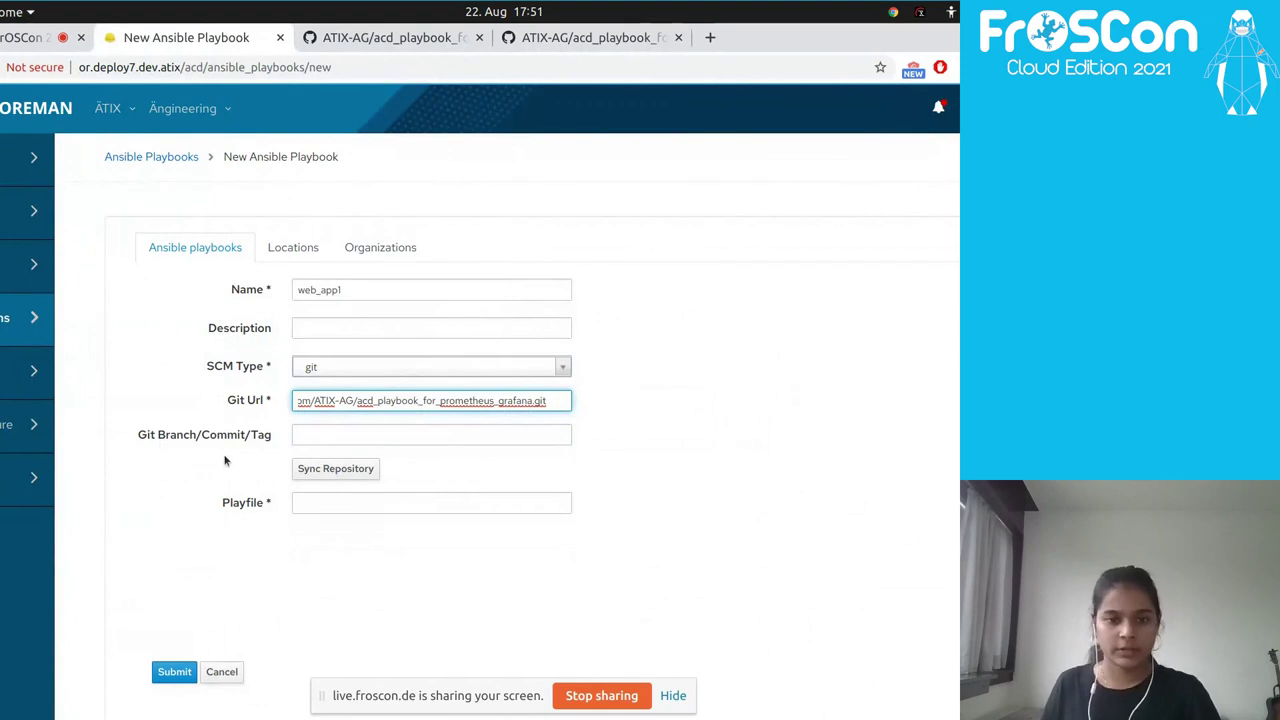
{"action": "left_click", "coordinate": [318, 479]}
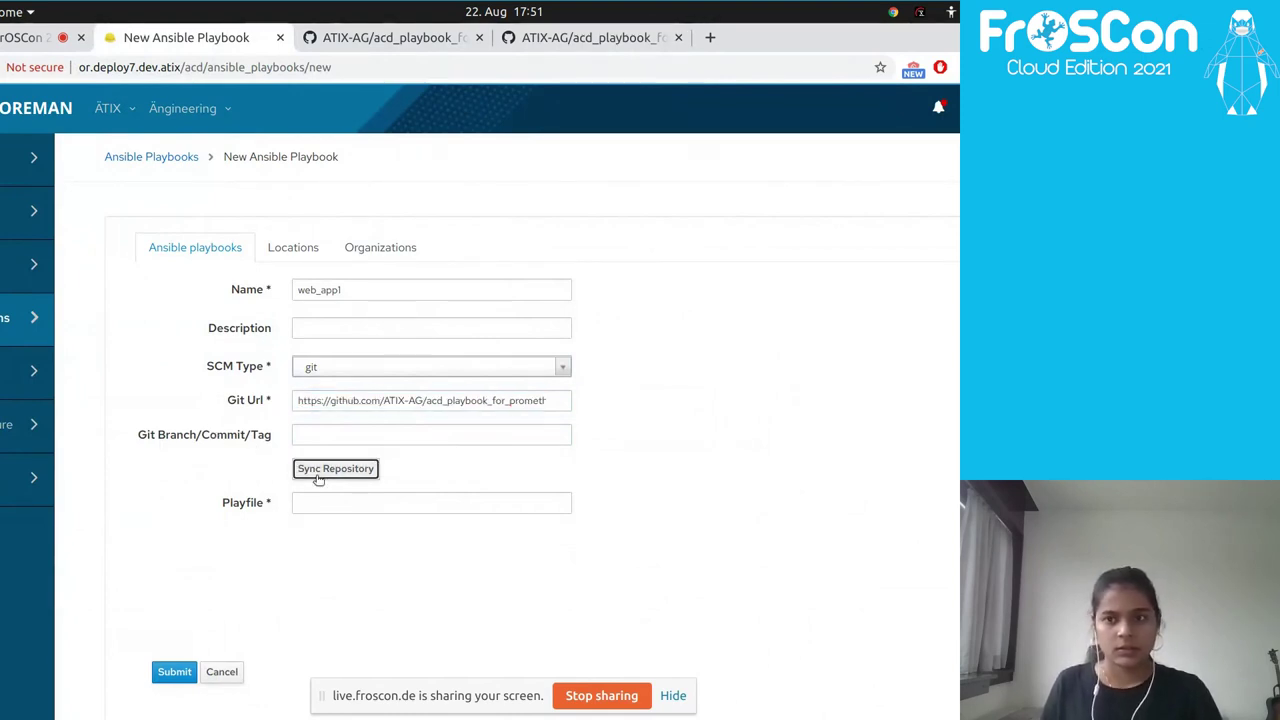
Copy the file name play_prometheus_grafana.yml from the GitHub repository's file list and enter it as the Playfile
{"action": "left_click", "coordinate": [326, 505]}
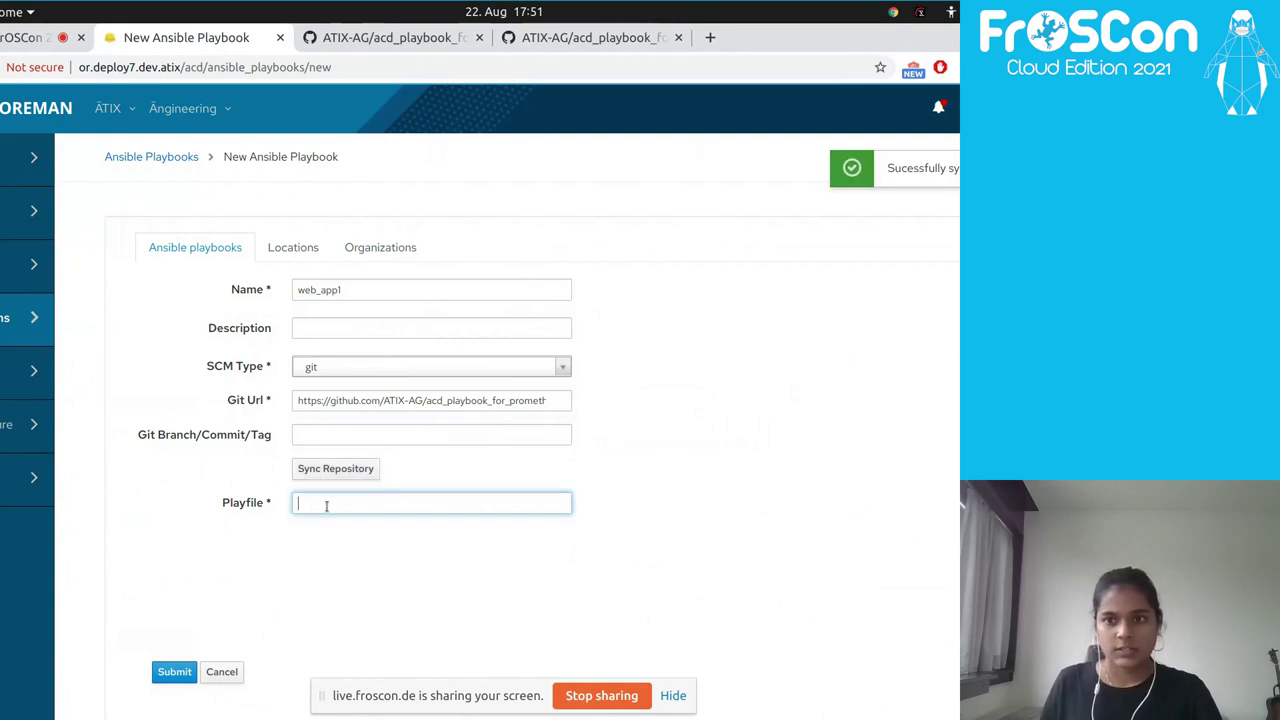
{"action": "left_click", "coordinate": [525, 38]}
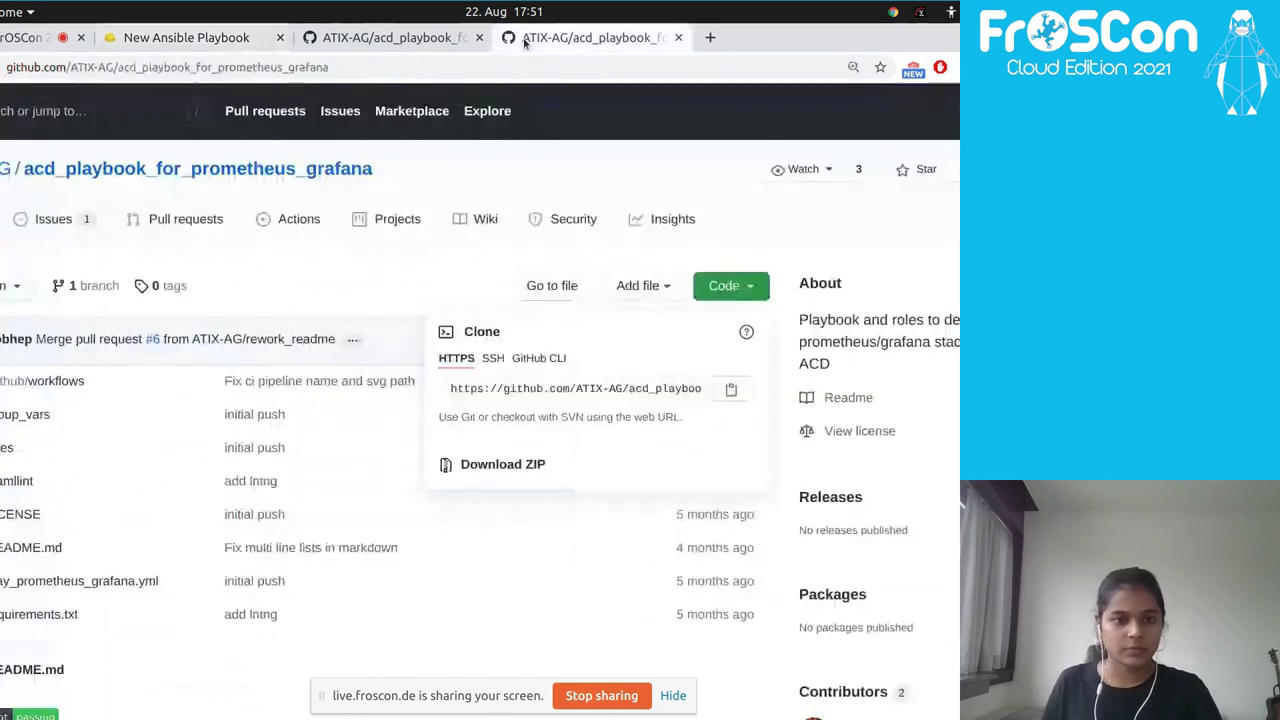
{"action": "key", "text": "Escape"}
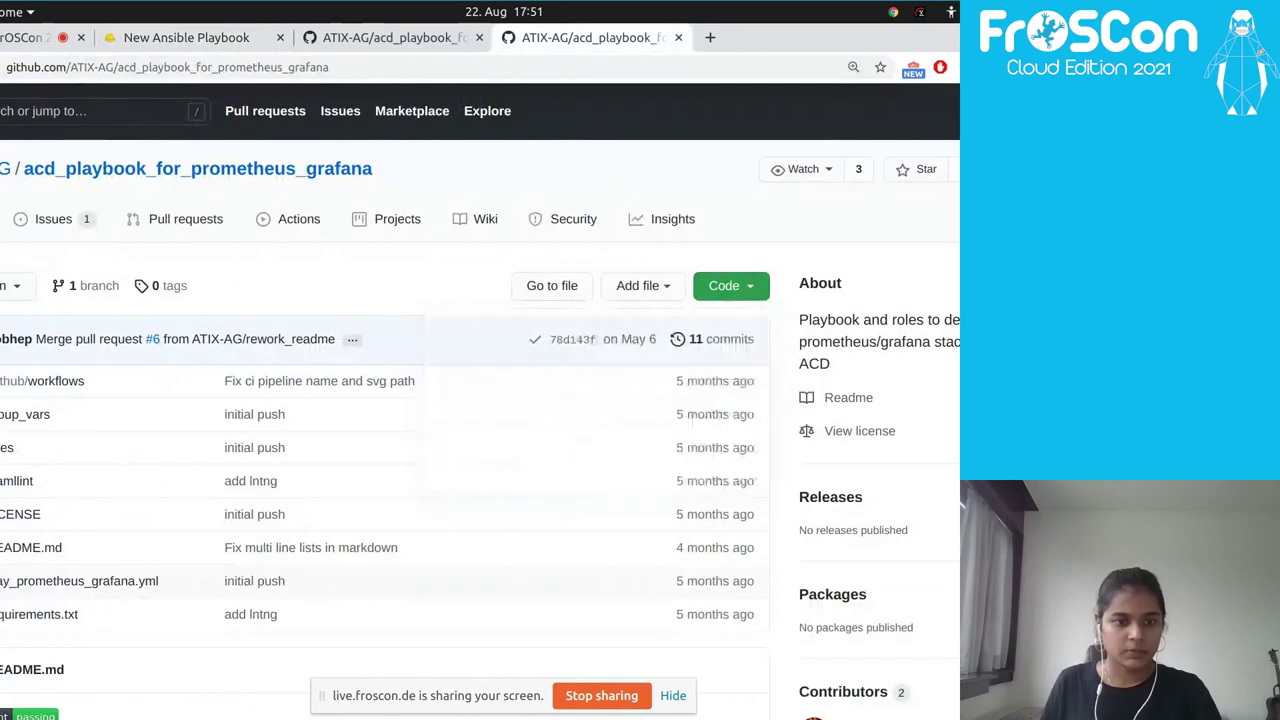
{"action": "mouse_move", "coordinate": [292, 581]}
{"action": "left_mouse_down"}
{"action": "mouse_move", "coordinate": [5, 583]}
{"action": "mouse_move", "coordinate": [16, 582]}
{"action": "left_mouse_up"}
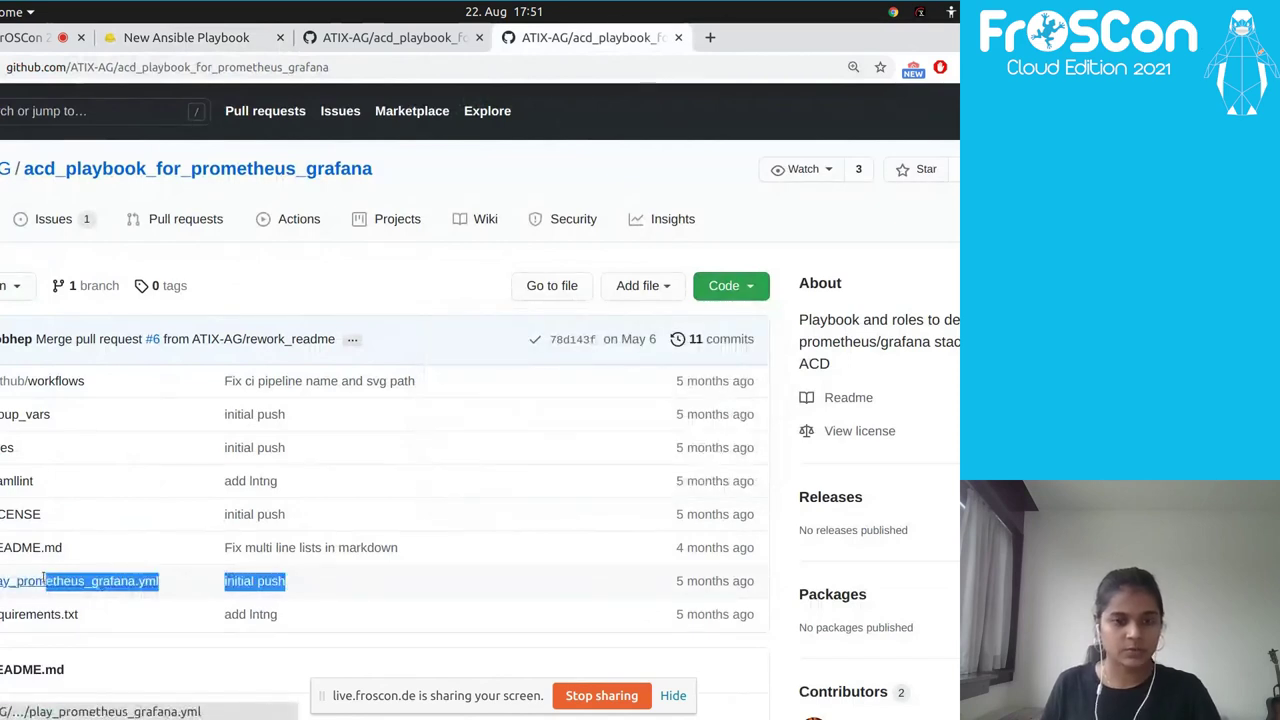
{"action": "left_click", "coordinate": [167, 592]}
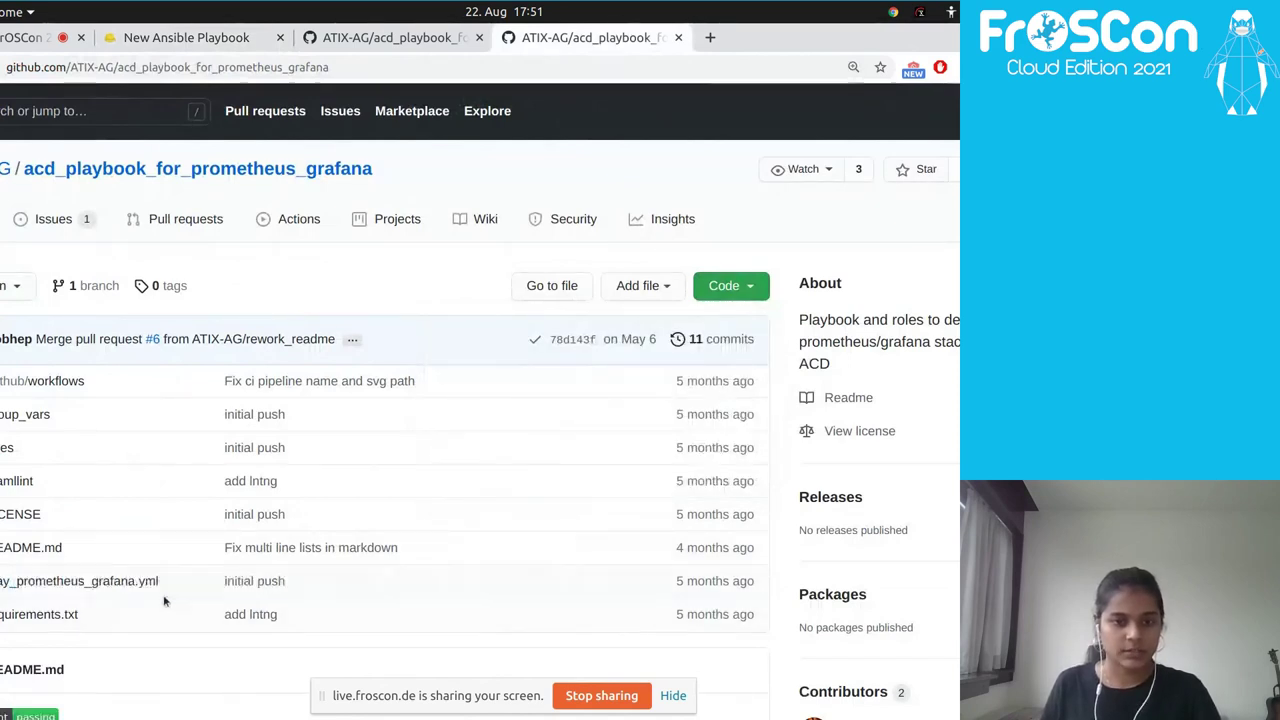
{"action": "left_click_drag", "start_coordinate": [163, 588], "coordinate": [2, 583]}
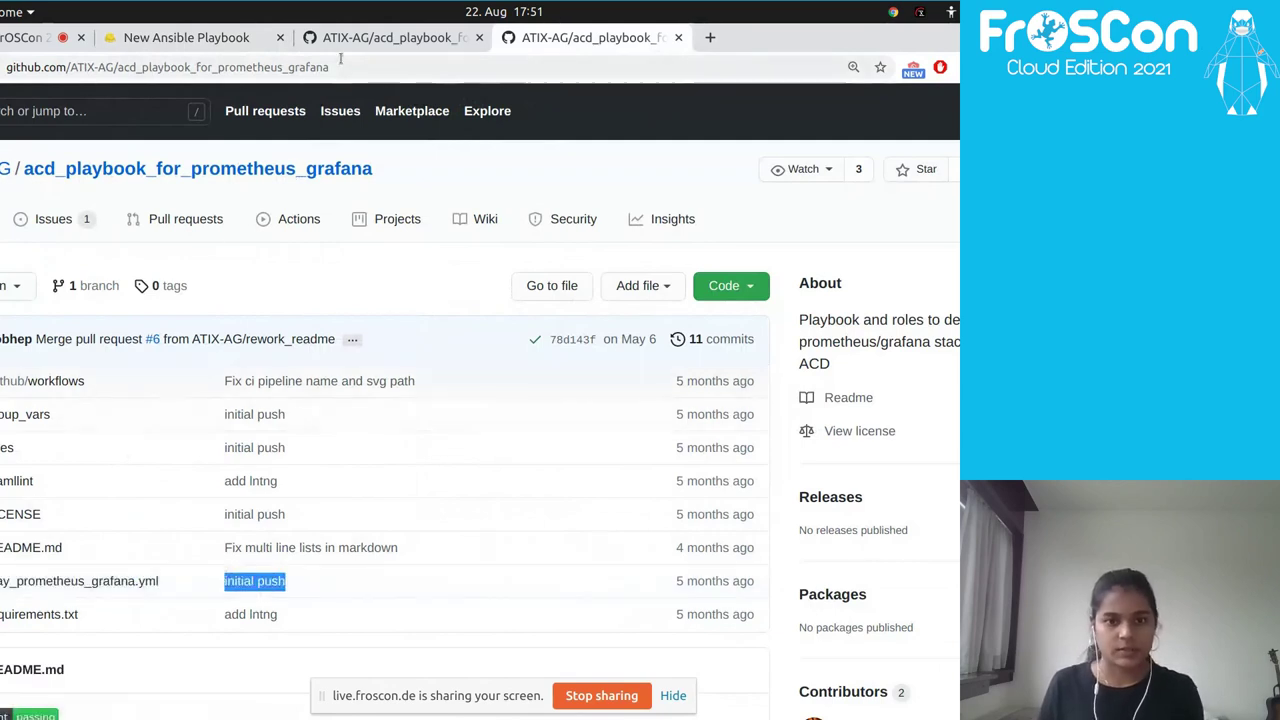
{"action": "key", "text": "ctrl+Page_Up"}
{"action": "key", "text": "ctrl+Page_Down"}
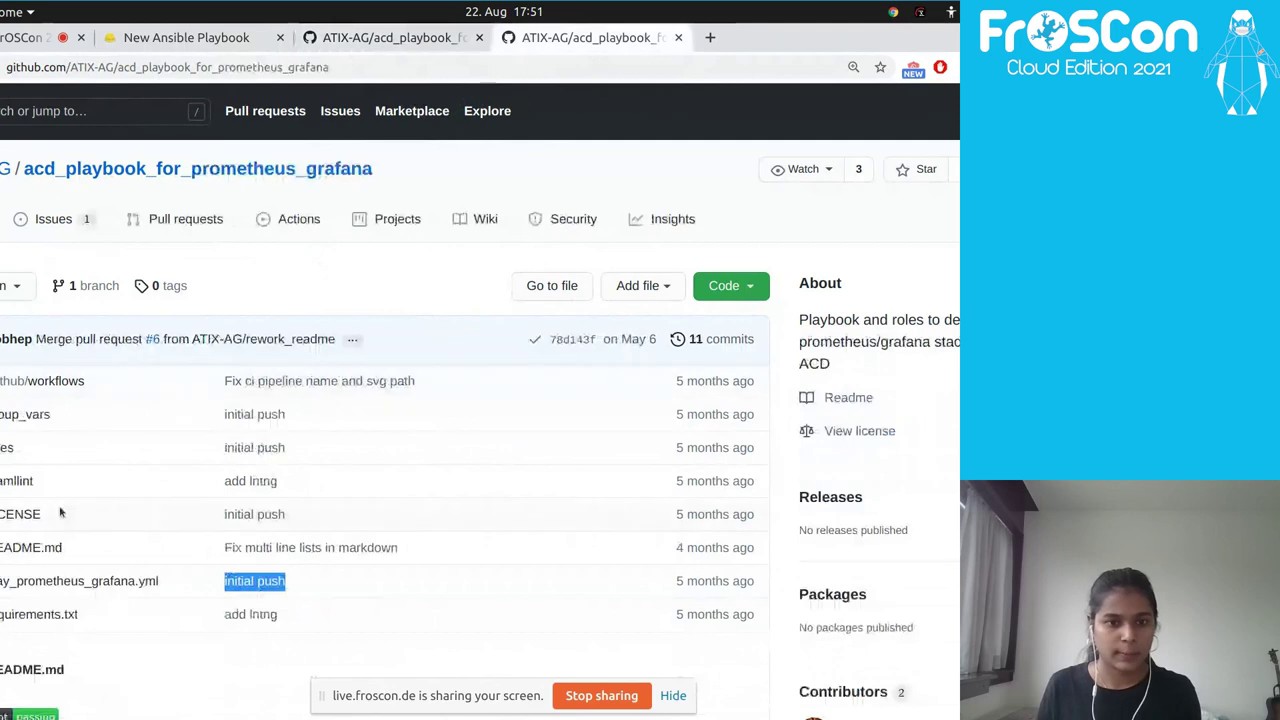
{"action": "left_click", "coordinate": [160, 584]}
{"action": "left_click_drag", "start_coordinate": [160, 584], "coordinate": [1, 581]}
{"action": "key", "text": "ctrl+c"}
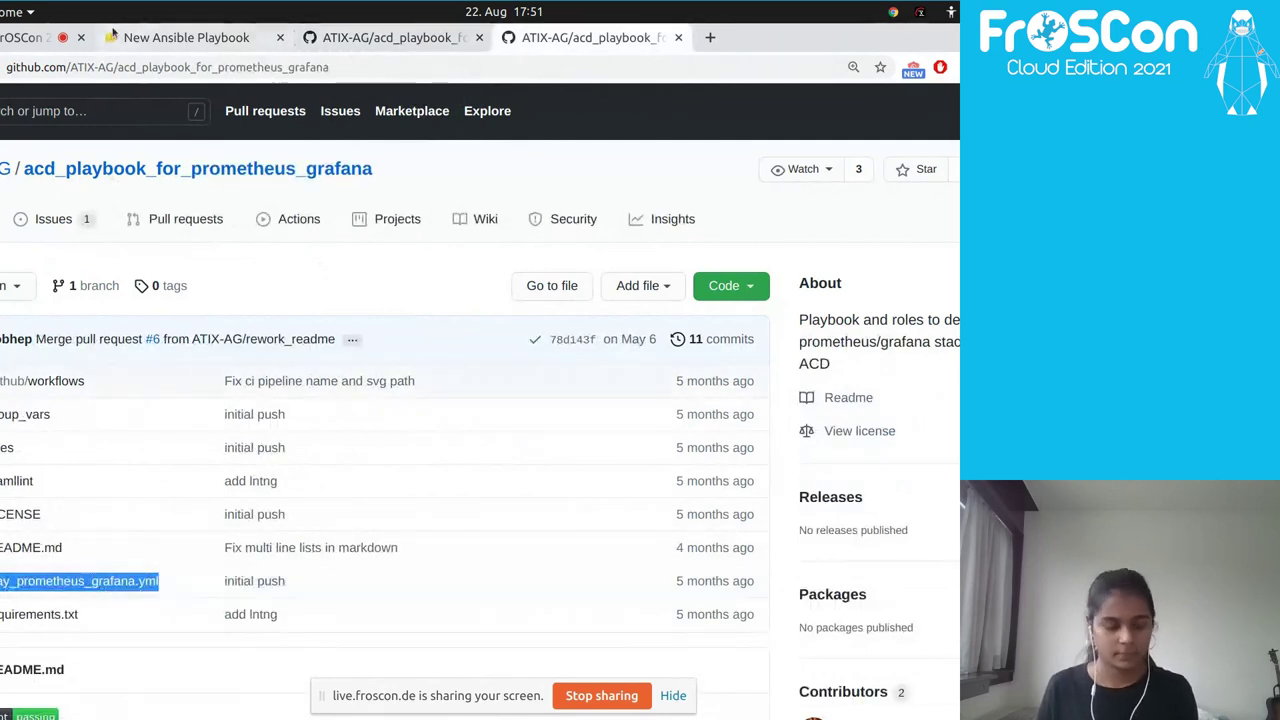
{"action": "key", "text": "ctrl+Page_Up"}
{"action": "key", "text": "ctrl+Page_Up"}
{"action": "key", "text": "ctrl+v"}
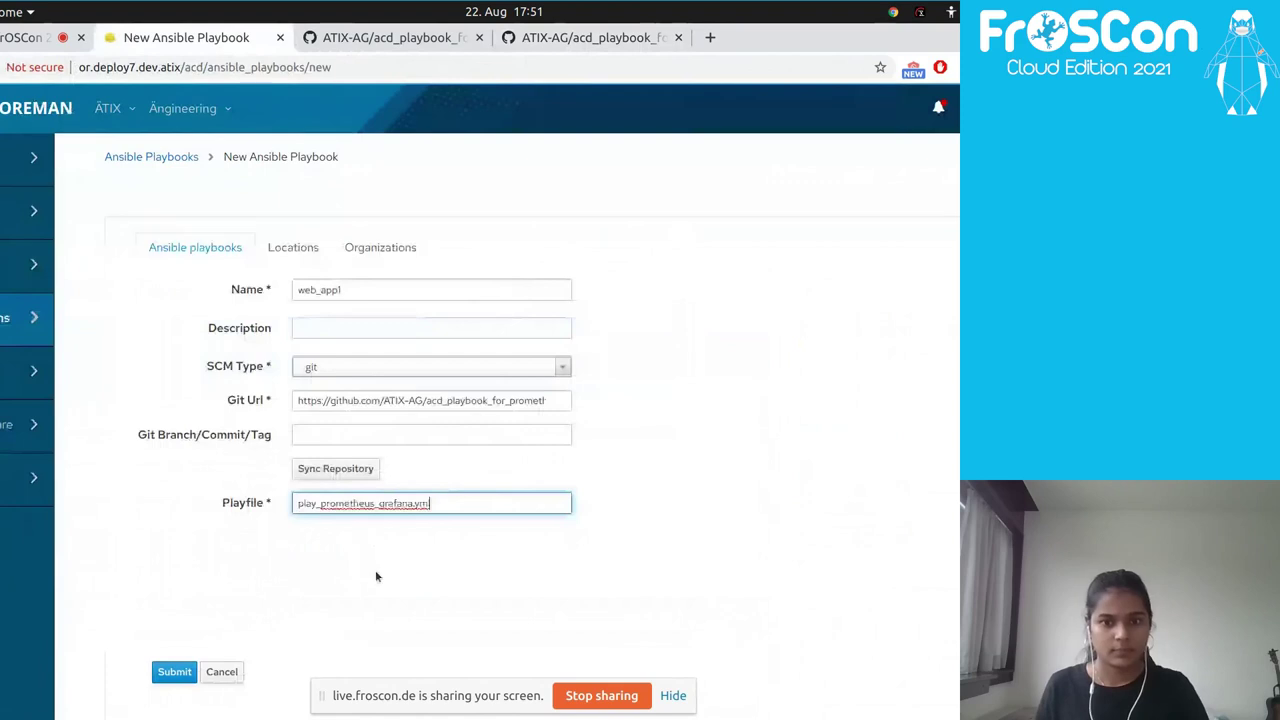
Submit the web_app1 playbook and import its Ansible groups
{"action": "left_click", "coordinate": [175, 674]}
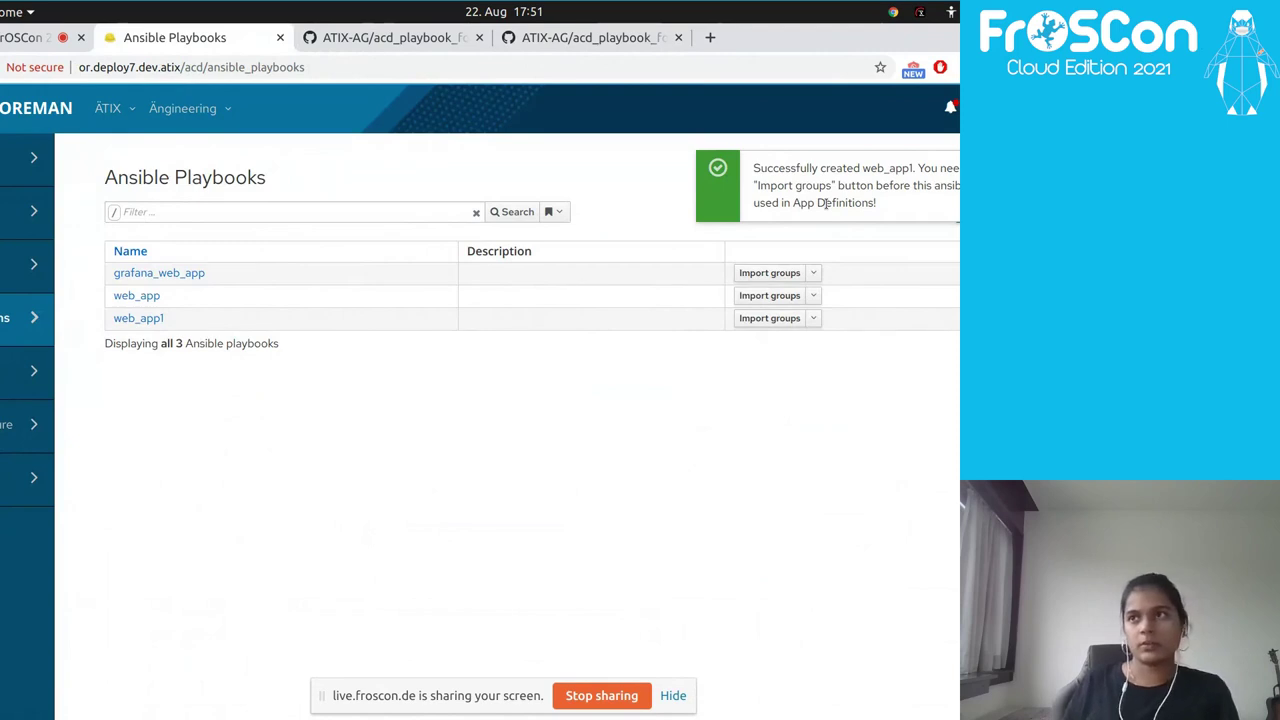
{"action": "left_click", "coordinate": [768, 320]}
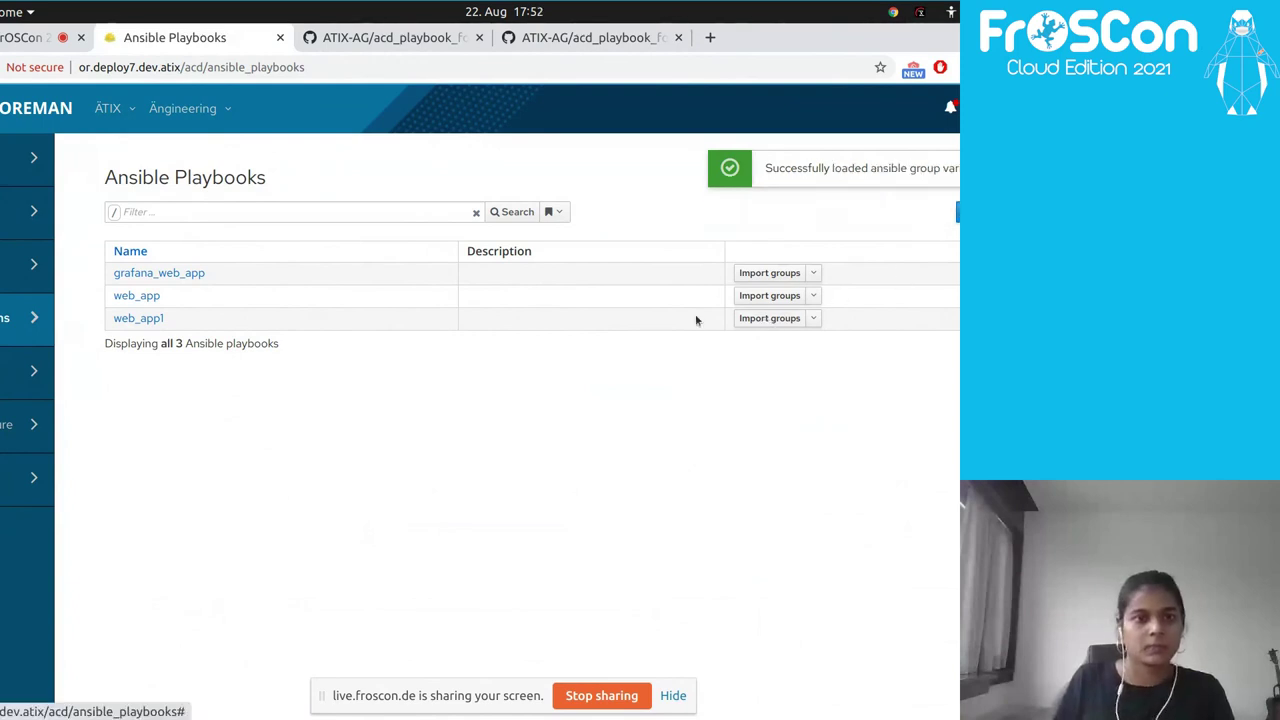
Start a new application definition named web_app2 and choose web_app1 as its Ansible playbook
{"action": "mouse_move", "coordinate": [6, 326]}
{"action": "left_click", "coordinate": [137, 230]}
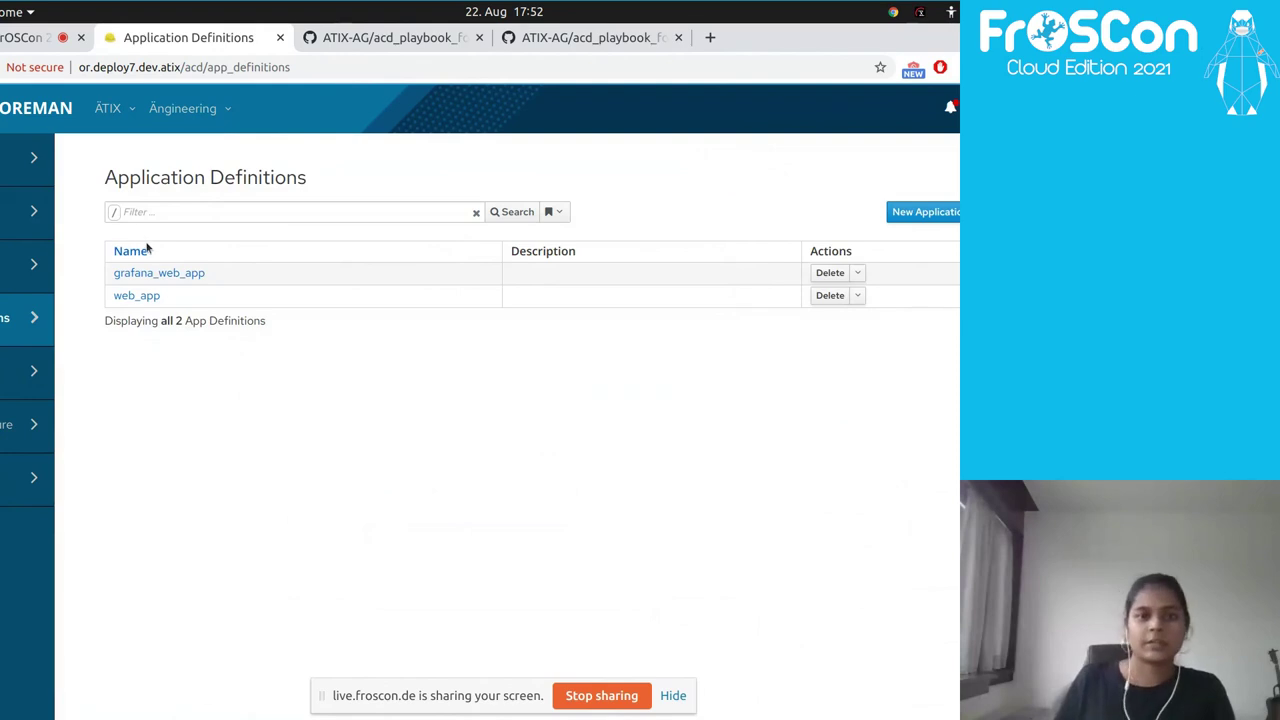
{"action": "left_click", "coordinate": [930, 214]}
{"action": "left_click", "coordinate": [345, 288]}
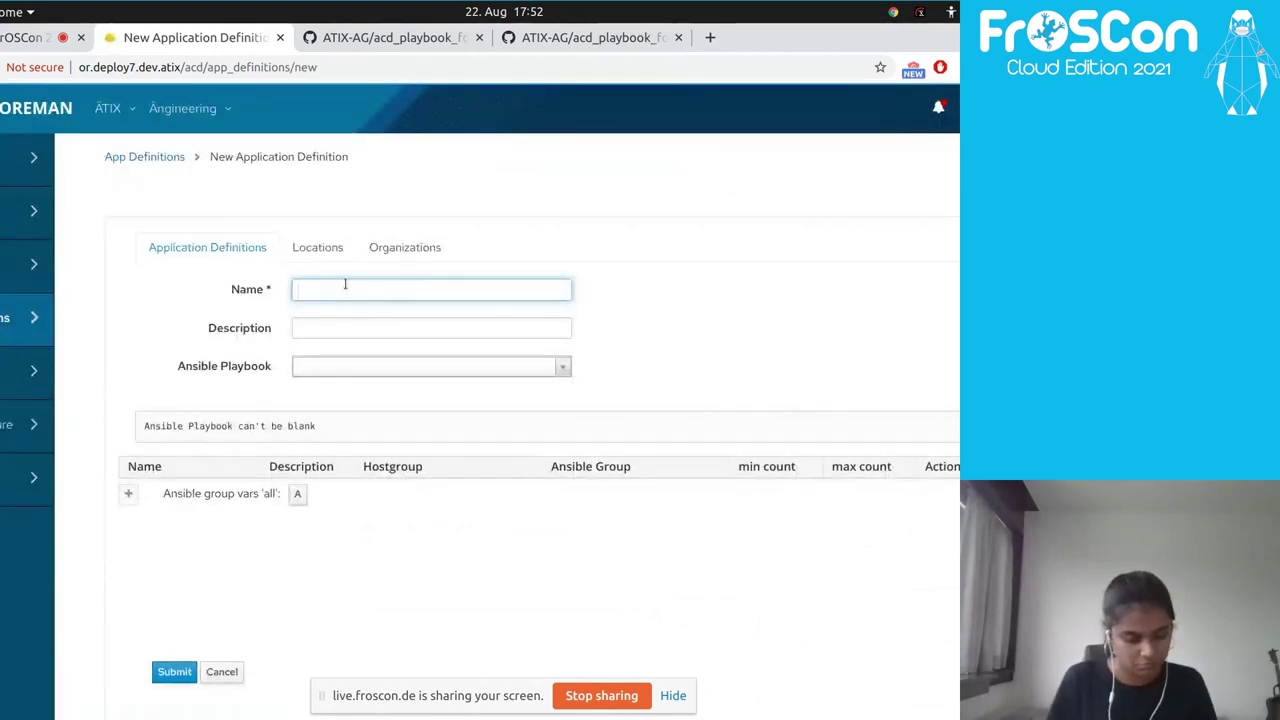
{"action": "type", "text": "web_app2"}
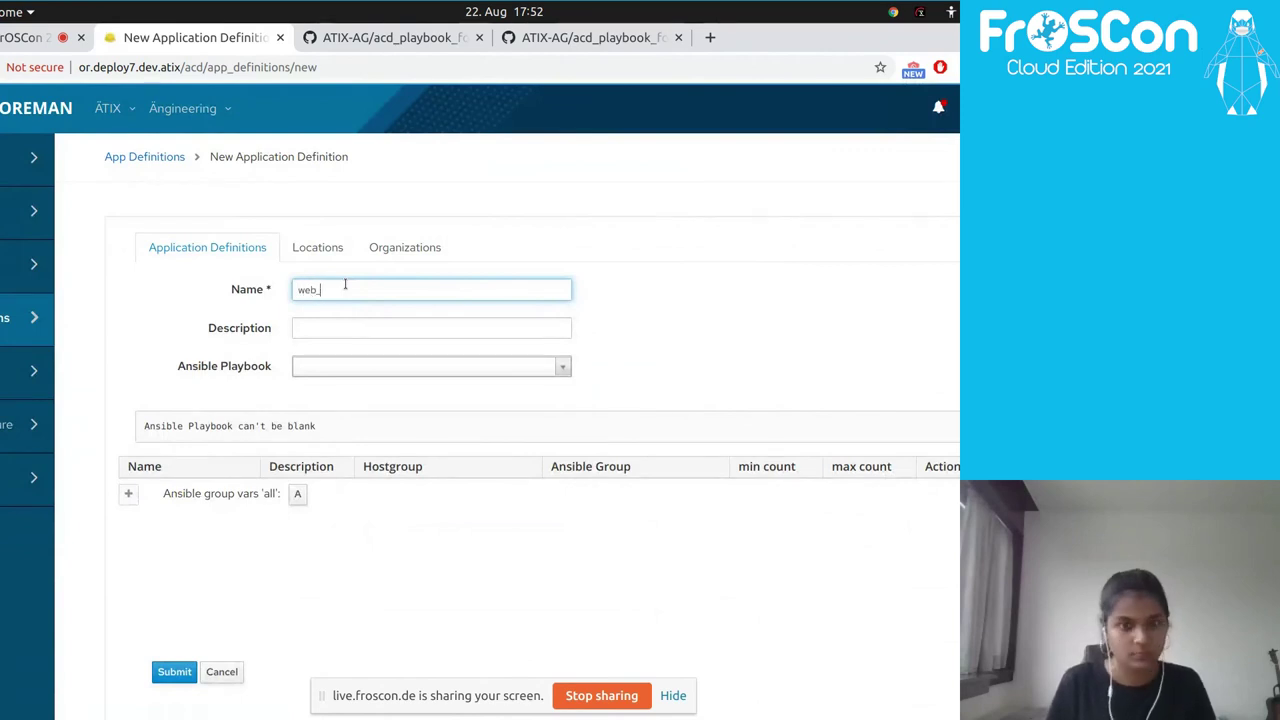
{"action": "left_click", "coordinate": [362, 370]}
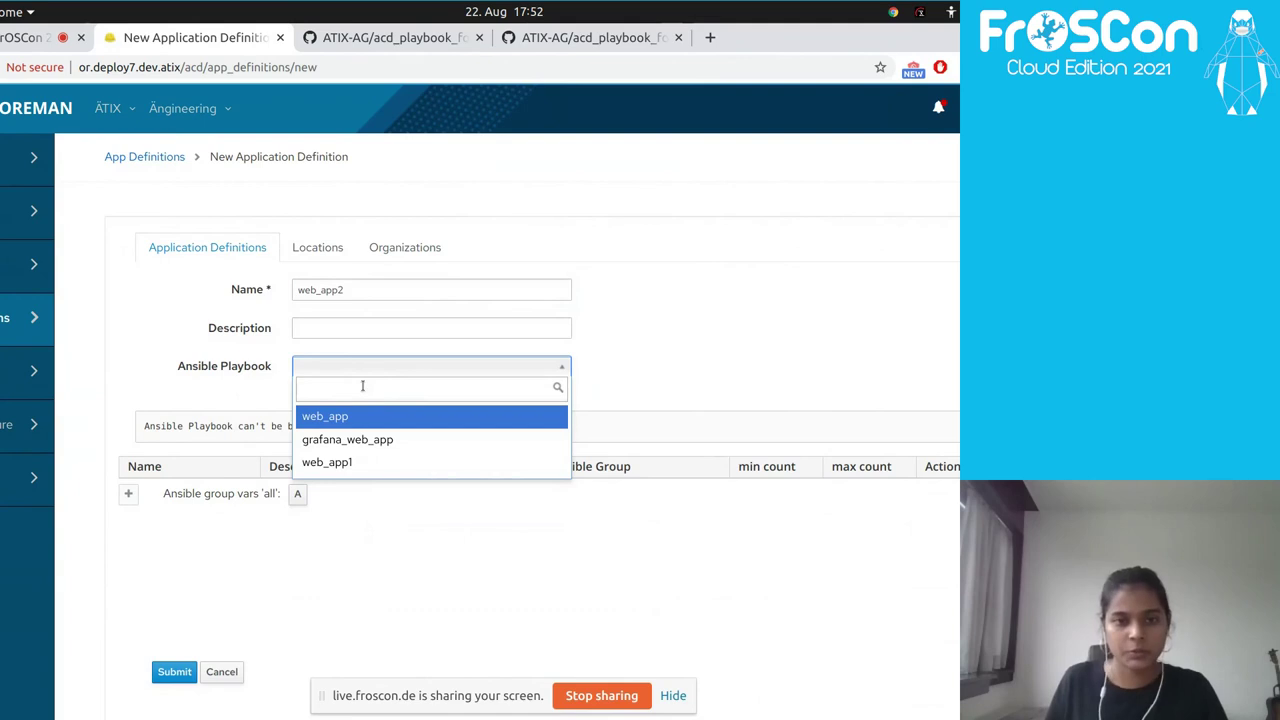
{"action": "left_click", "coordinate": [352, 461]}
Add a service named prometheus to the application definition and assign it the centos7 hostgroup
{"action": "left_click", "coordinate": [129, 429]}
{"action": "left_click", "coordinate": [148, 435]}
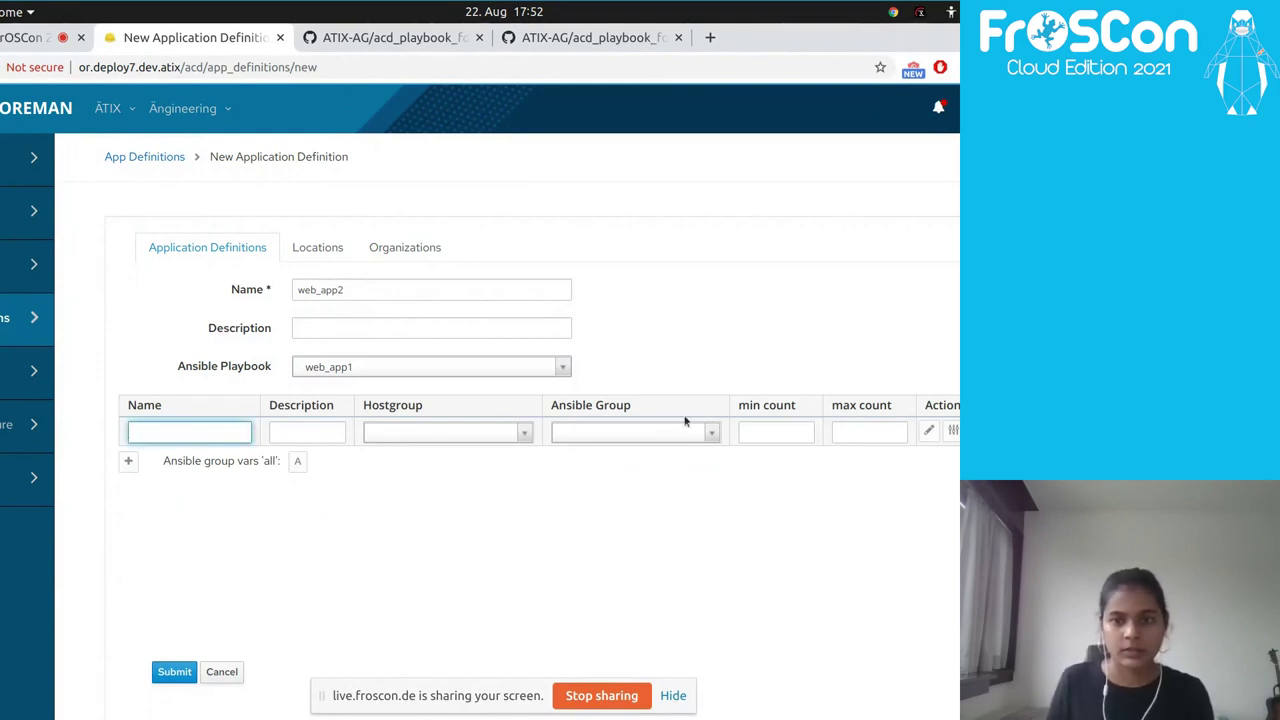
{"action": "left_click", "coordinate": [627, 438]}
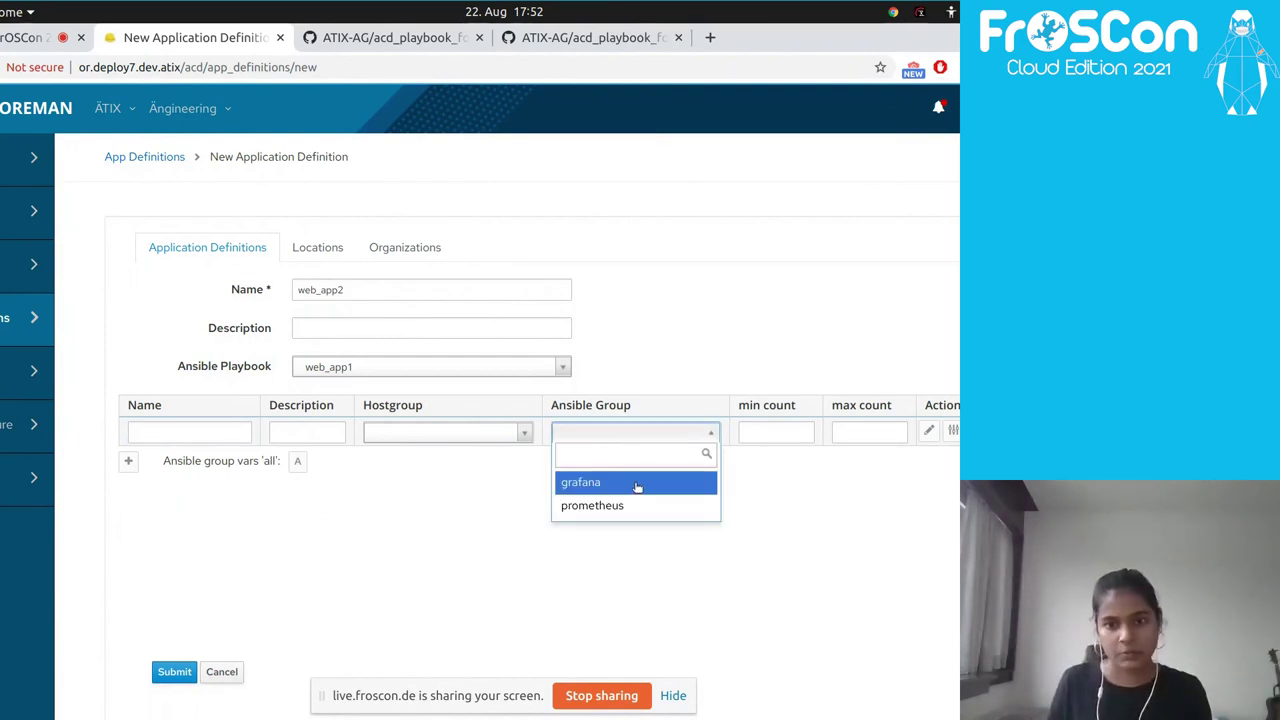
{"action": "left_click", "coordinate": [164, 439]}
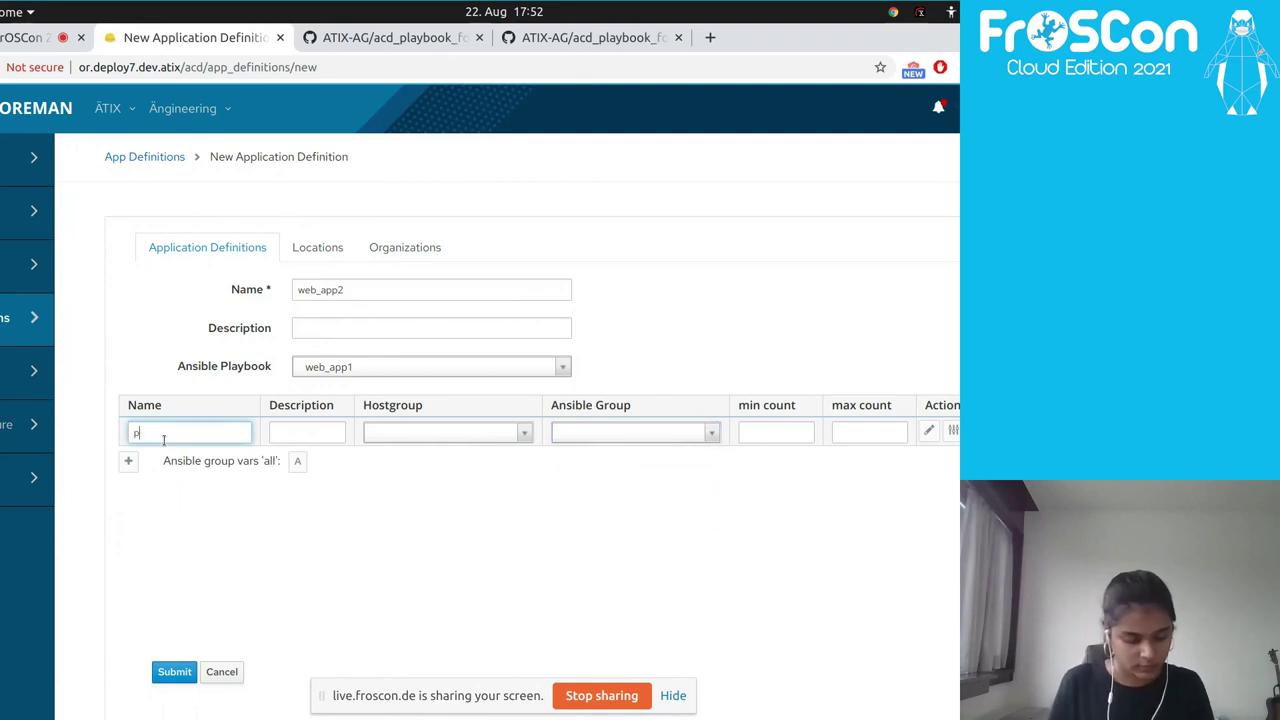
{"action": "type", "text": "prometheus"}
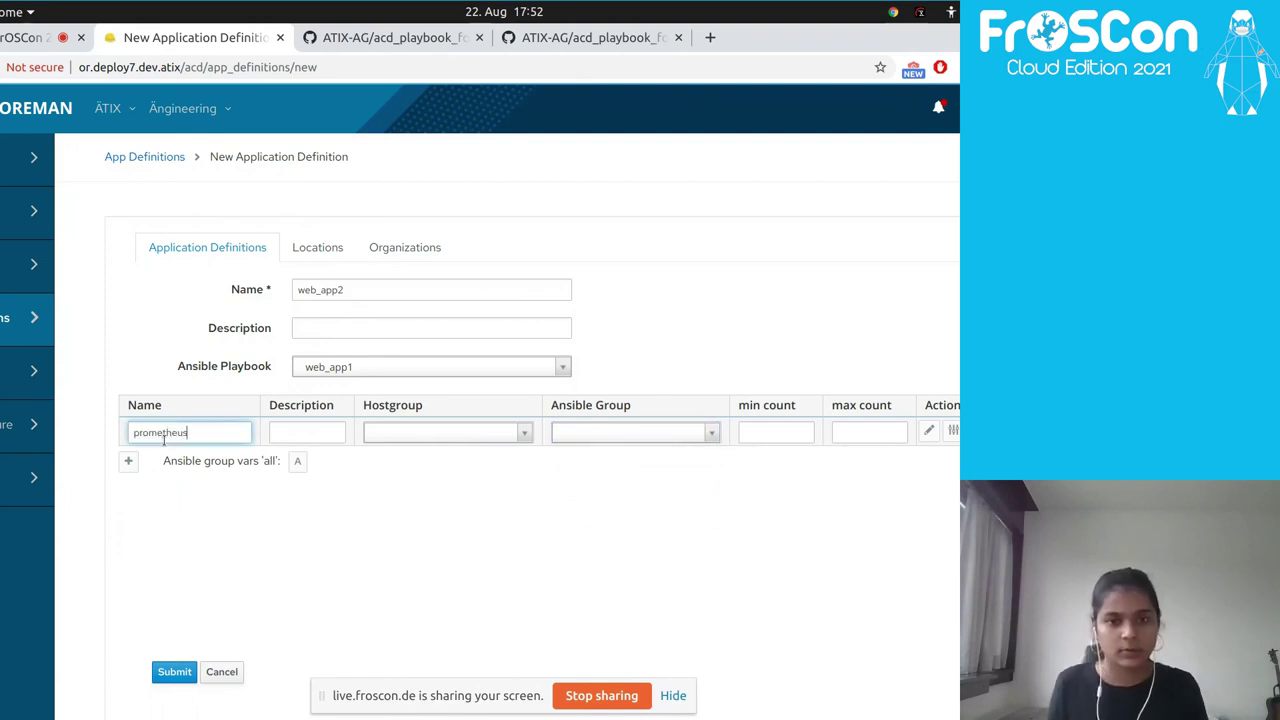
{"action": "left_click", "coordinate": [443, 437]}
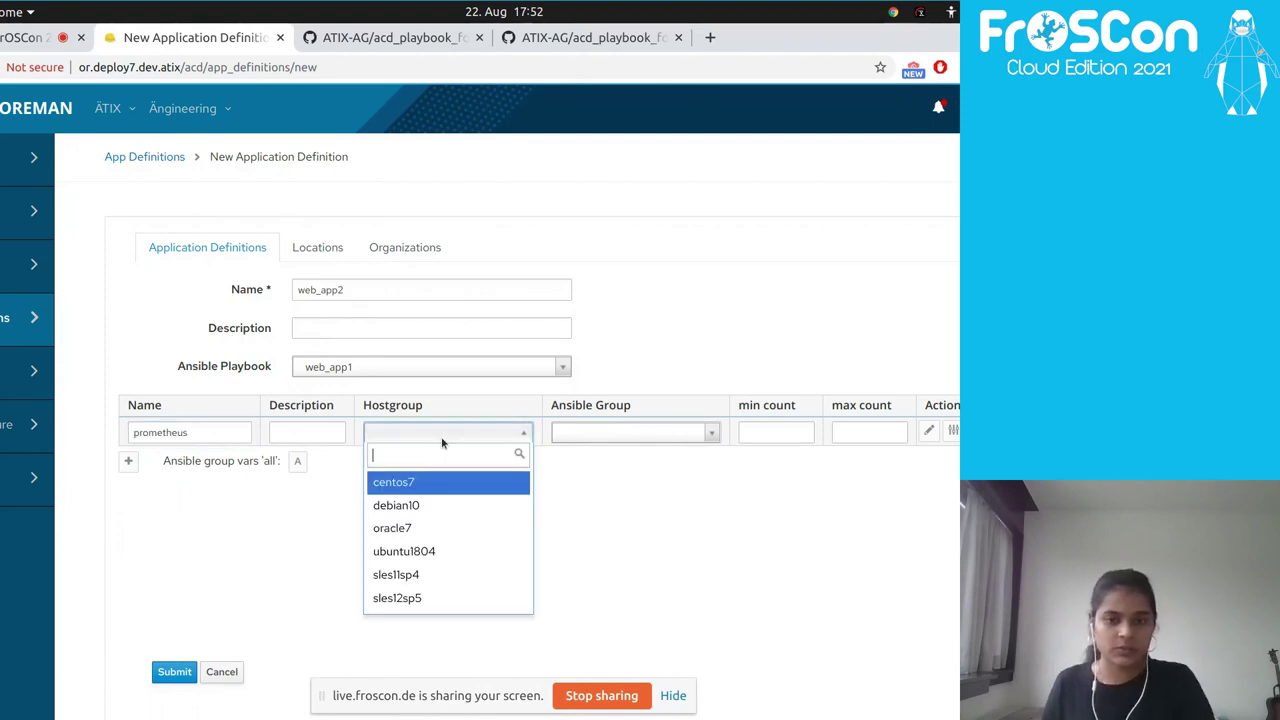
{"action": "left_click", "coordinate": [405, 486]}
Set the prometheus service's min count to 2 and max count to 4
{"action": "left_click", "coordinate": [776, 431]}
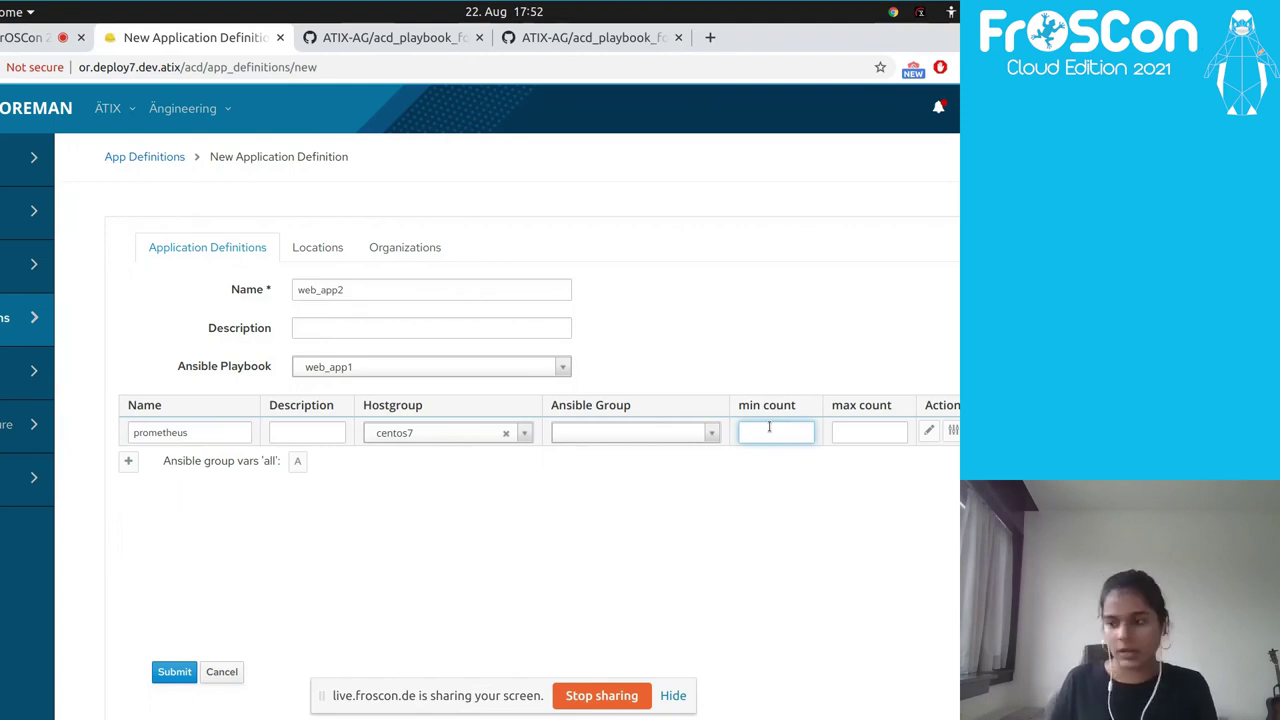
{"action": "type", "text": "2"}
{"action": "left_click", "coordinate": [879, 433]}
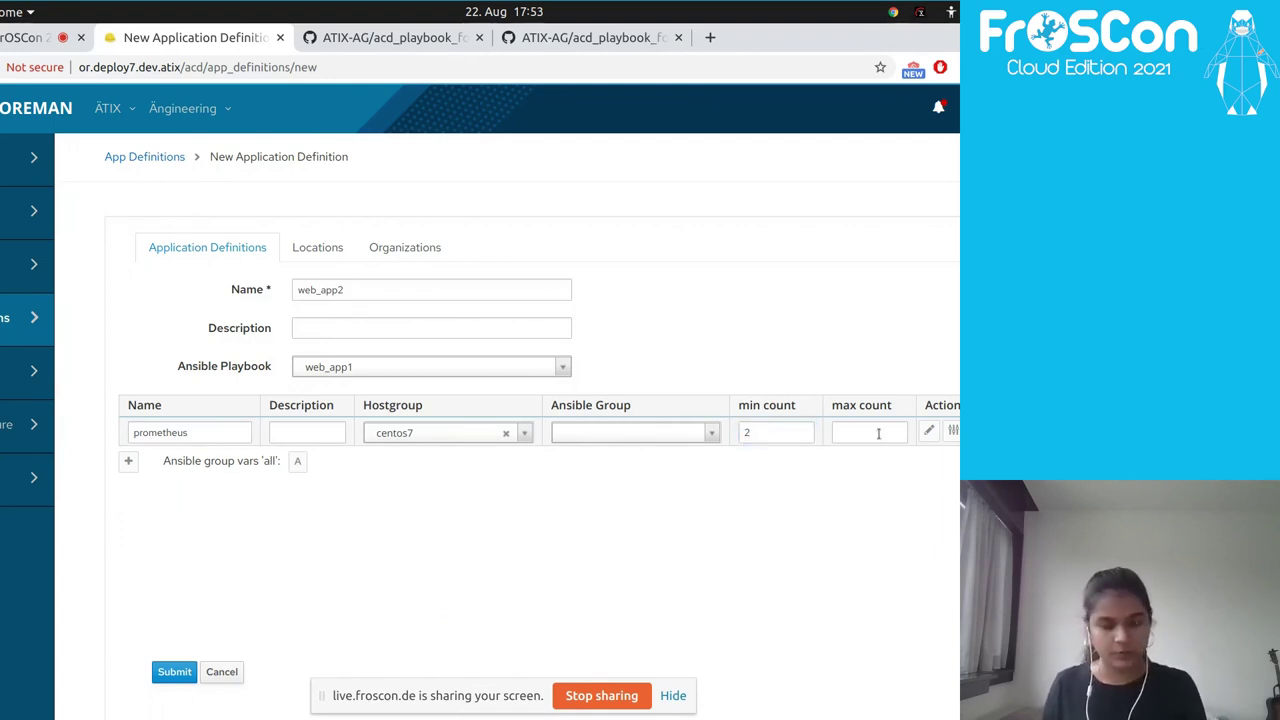
{"action": "left_click", "coordinate": [850, 435]}
{"action": "type", "text": "4"}
{"action": "key", "text": "Return"}
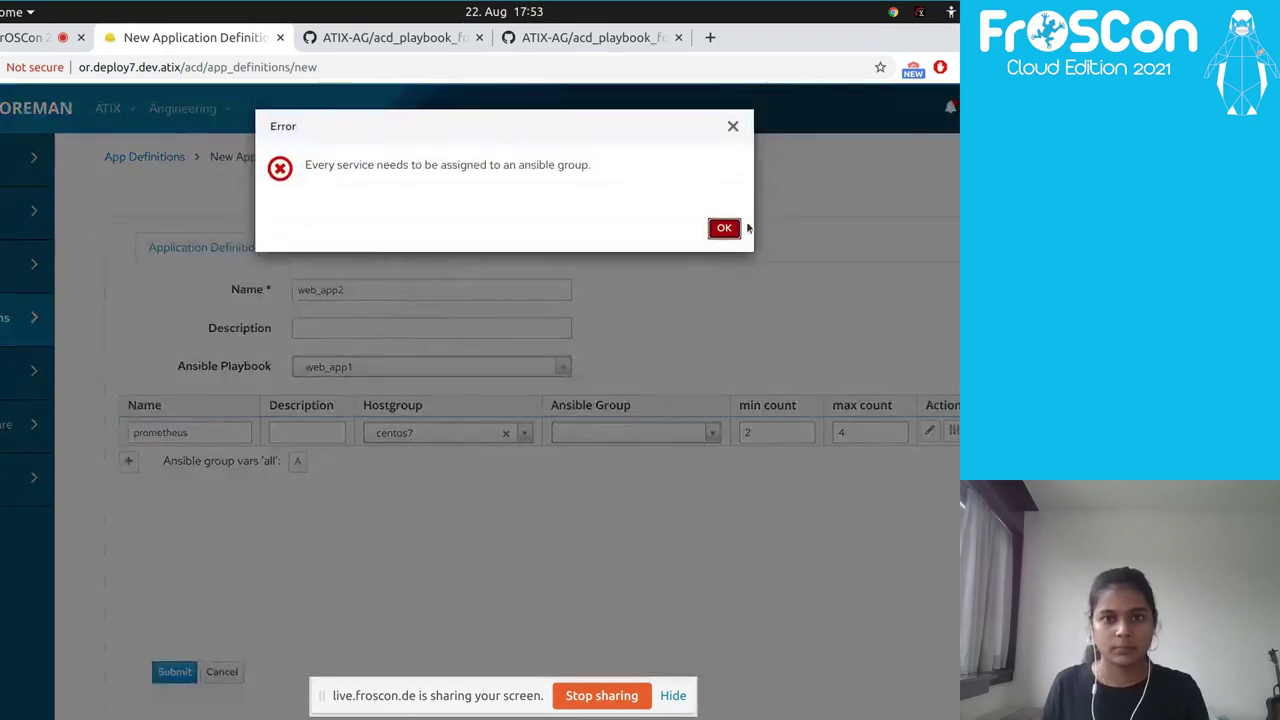
Dismiss the error, assign the service to the prometheus Ansible group and confirm the service row
{"action": "left_click", "coordinate": [732, 126]}
{"action": "left_click", "coordinate": [656, 440]}
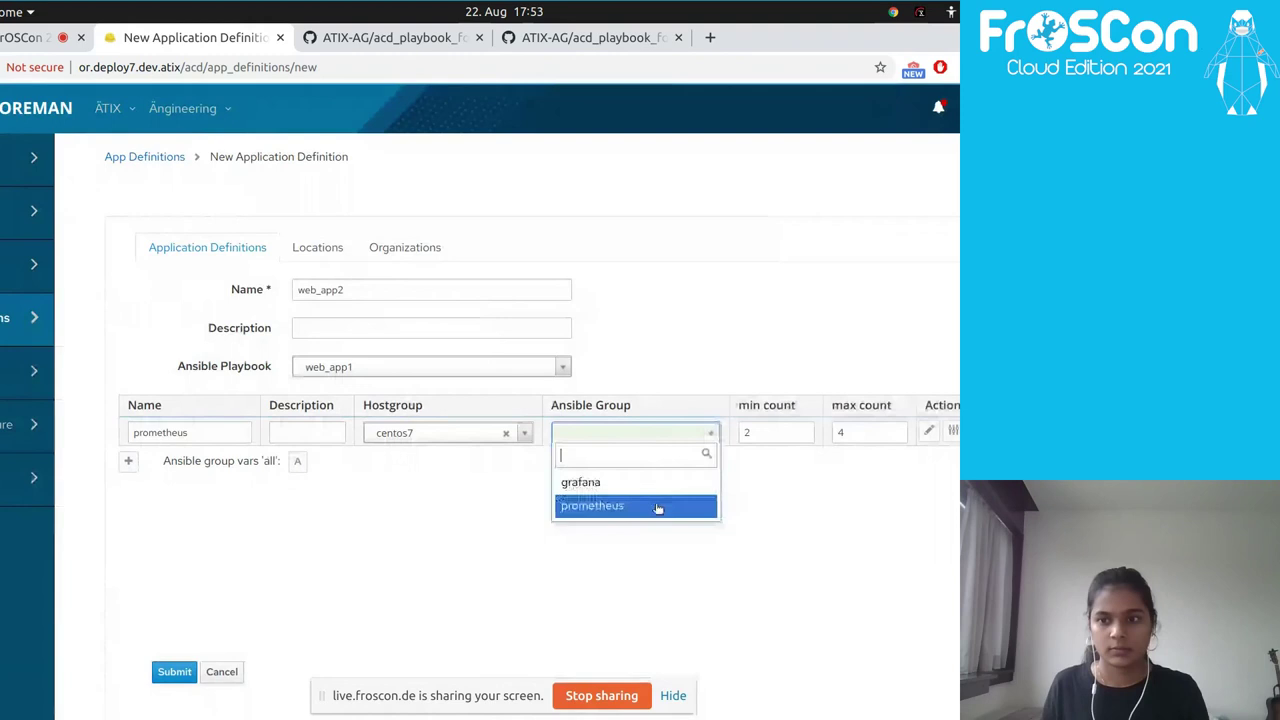
{"action": "left_click", "coordinate": [656, 506]}
{"action": "left_click", "coordinate": [952, 432]}
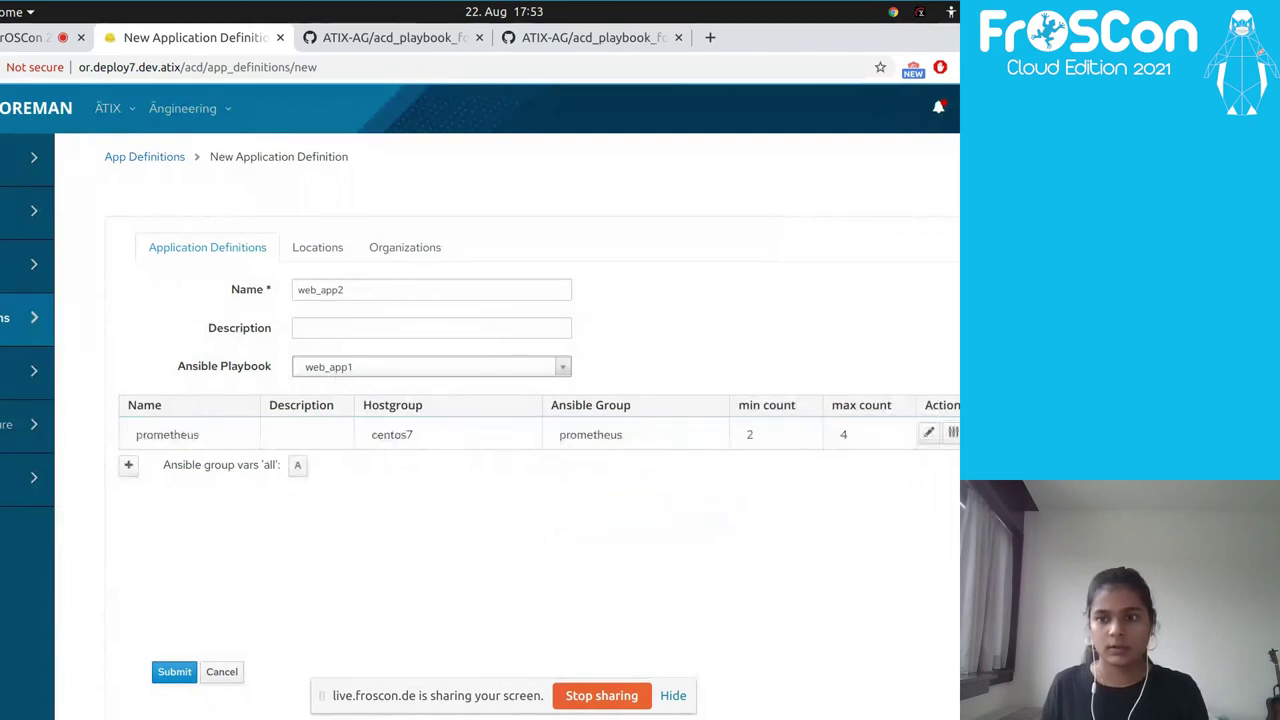
Inspect the prometheus service's Ansible variables and the YAML data input of a new variable row, and discard that row
{"action": "left_click", "coordinate": [952, 432]}
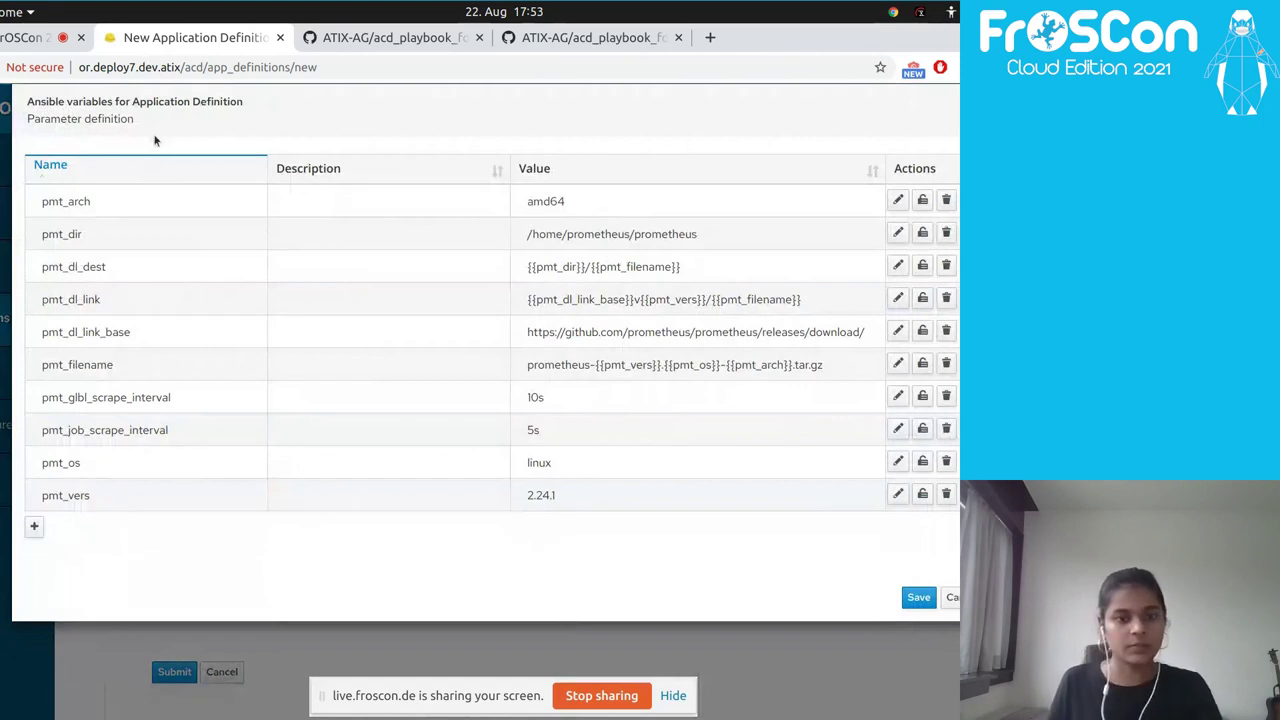
{"action": "left_click", "coordinate": [34, 526]}
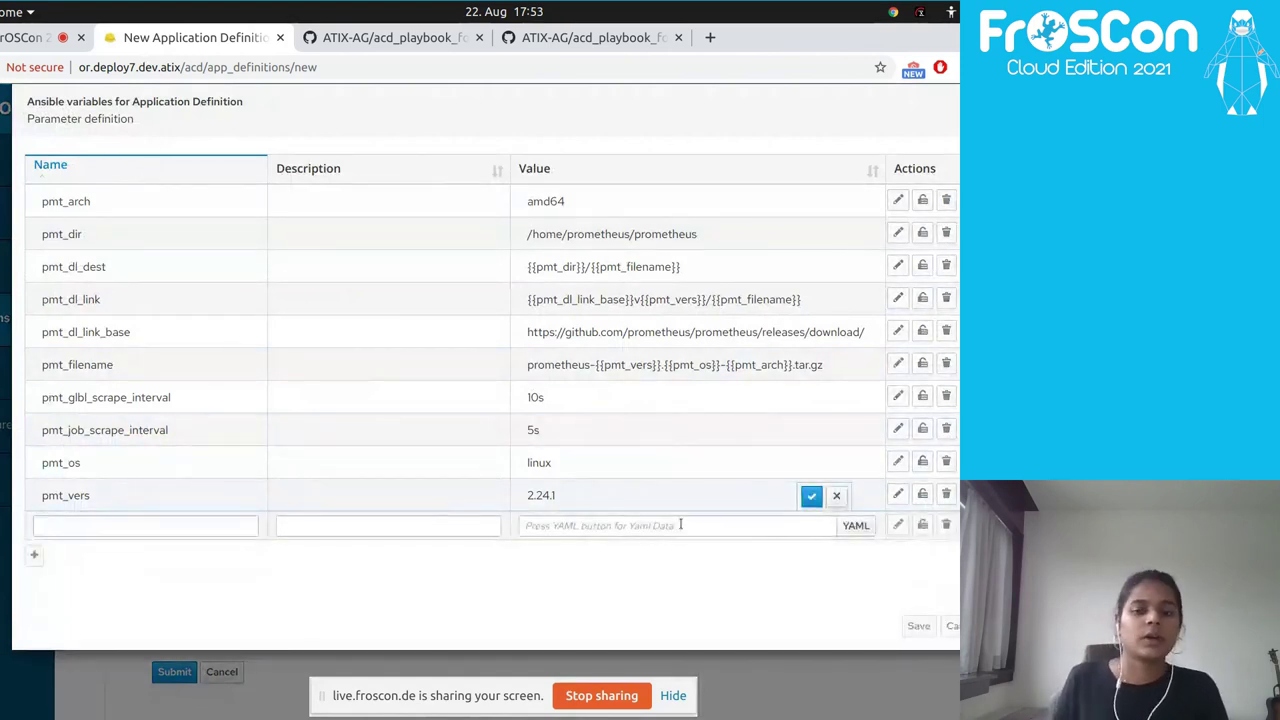
{"action": "left_click", "coordinate": [167, 529]}
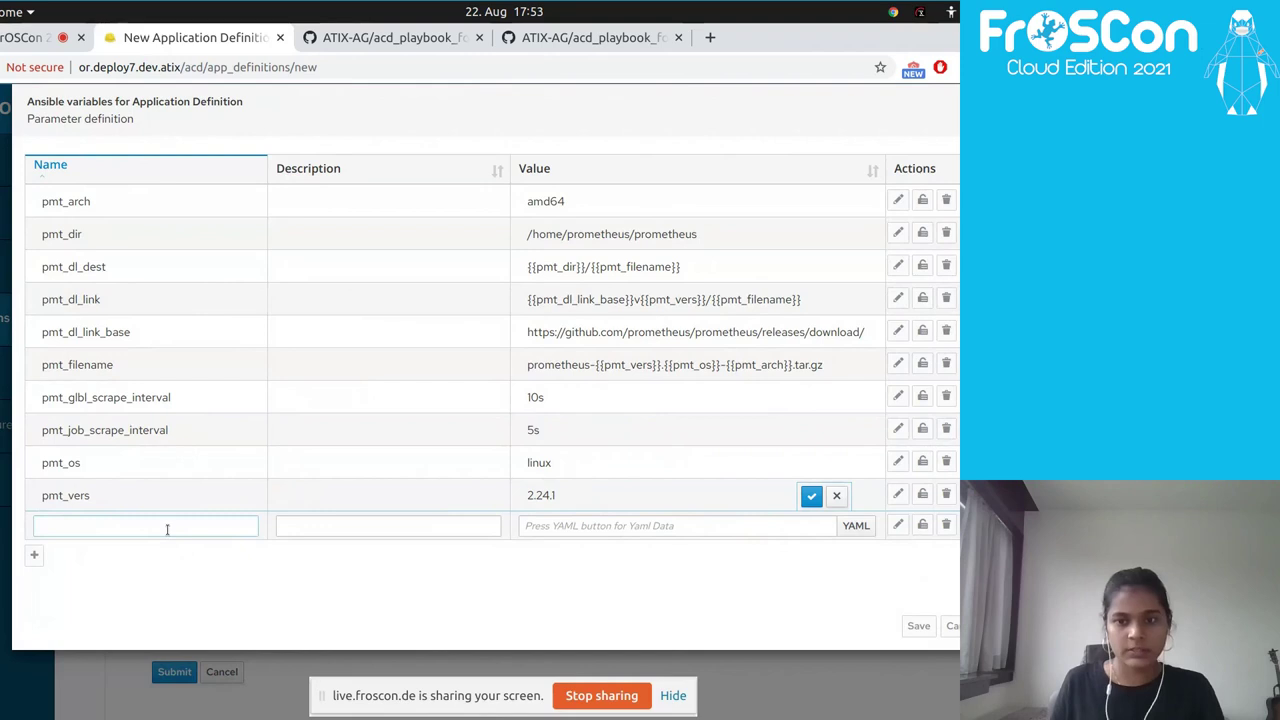
{"action": "left_click", "coordinate": [855, 527]}
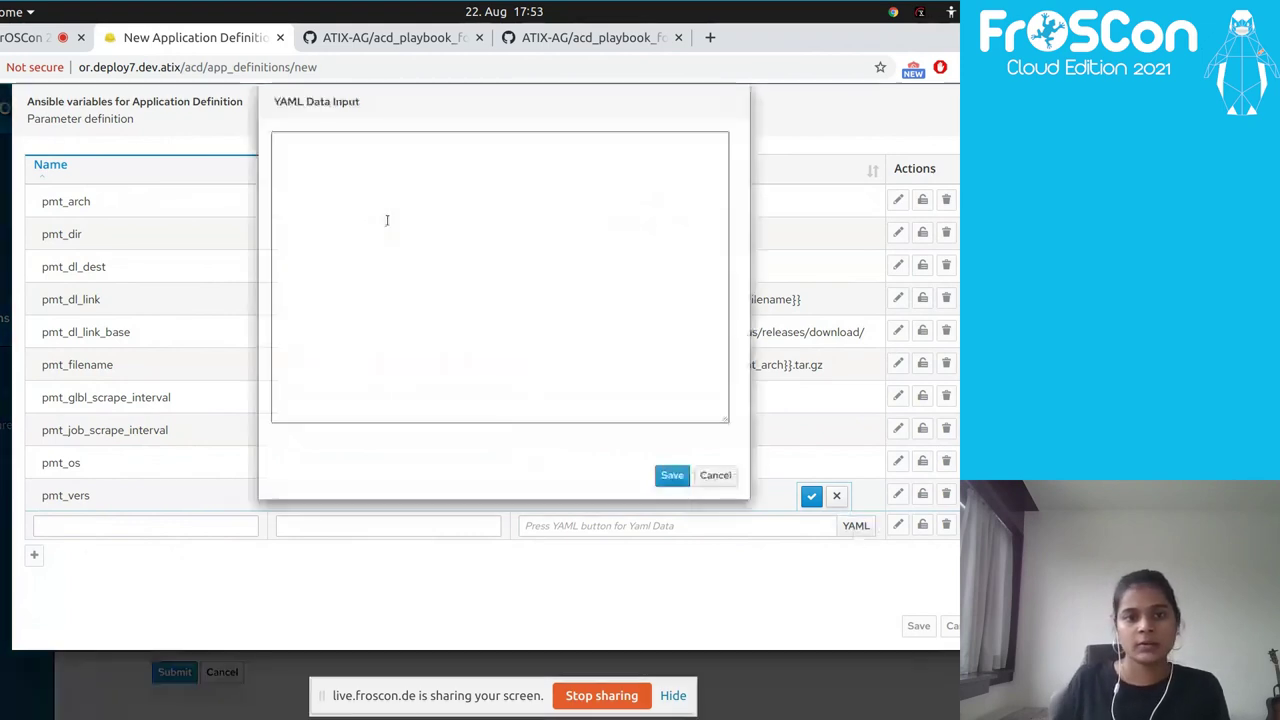
{"action": "left_click", "coordinate": [377, 177]}
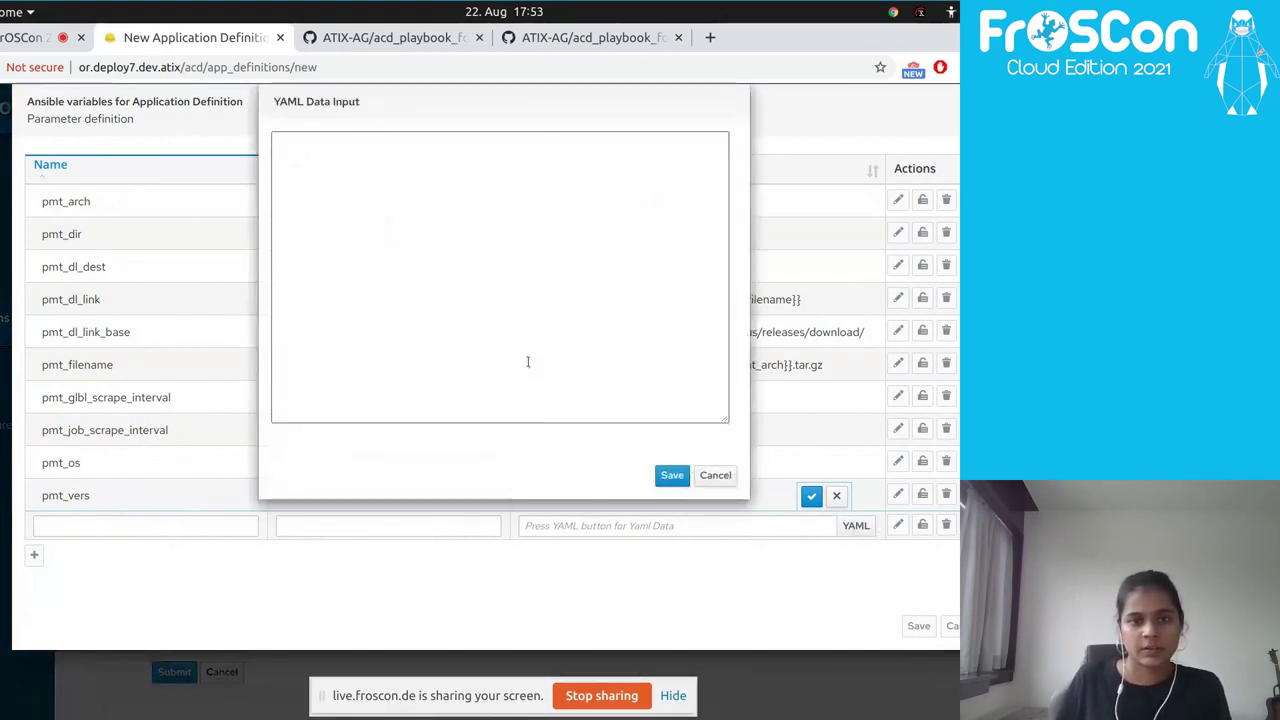
{"action": "left_click", "coordinate": [496, 325]}
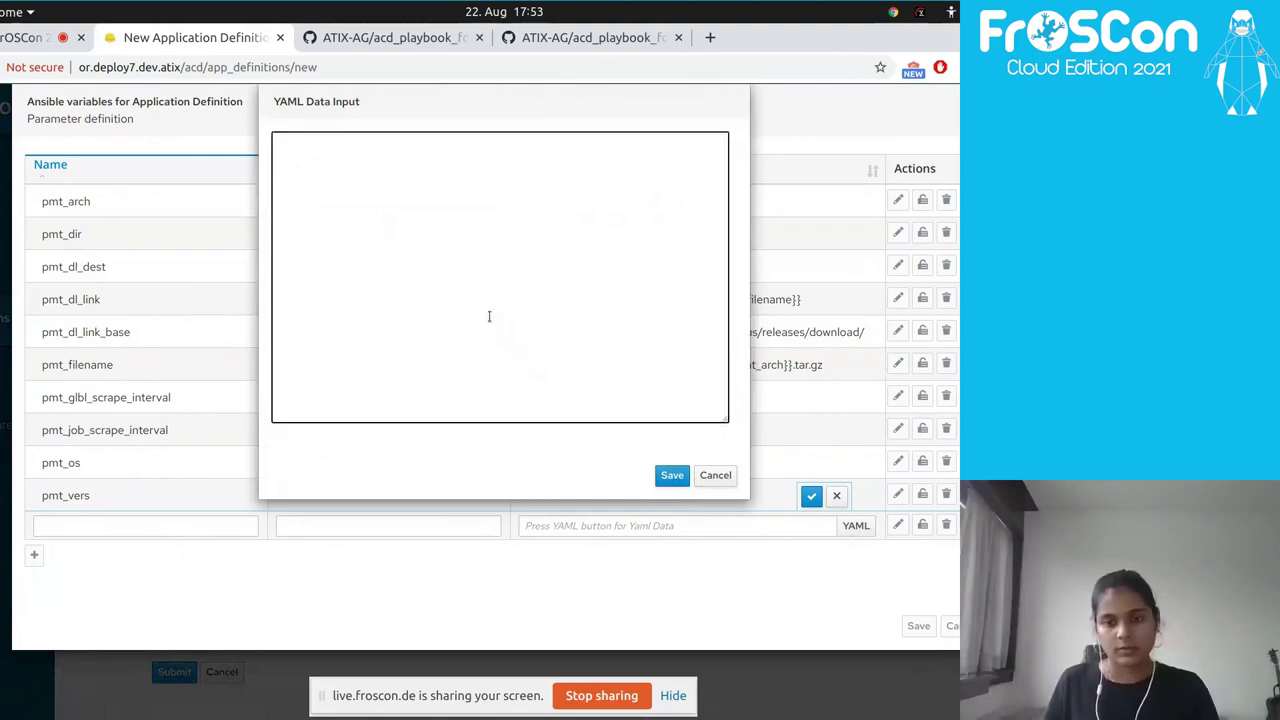
{"action": "left_click", "coordinate": [708, 476]}
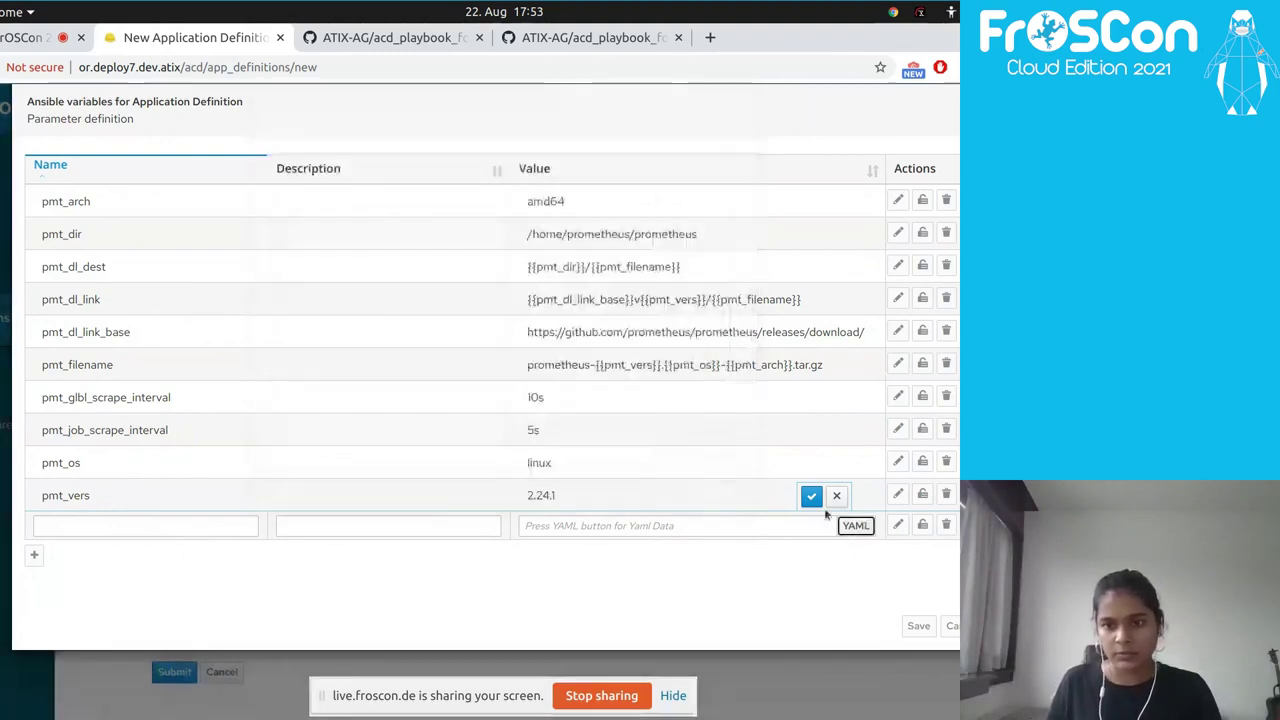
{"action": "left_click", "coordinate": [839, 495]}
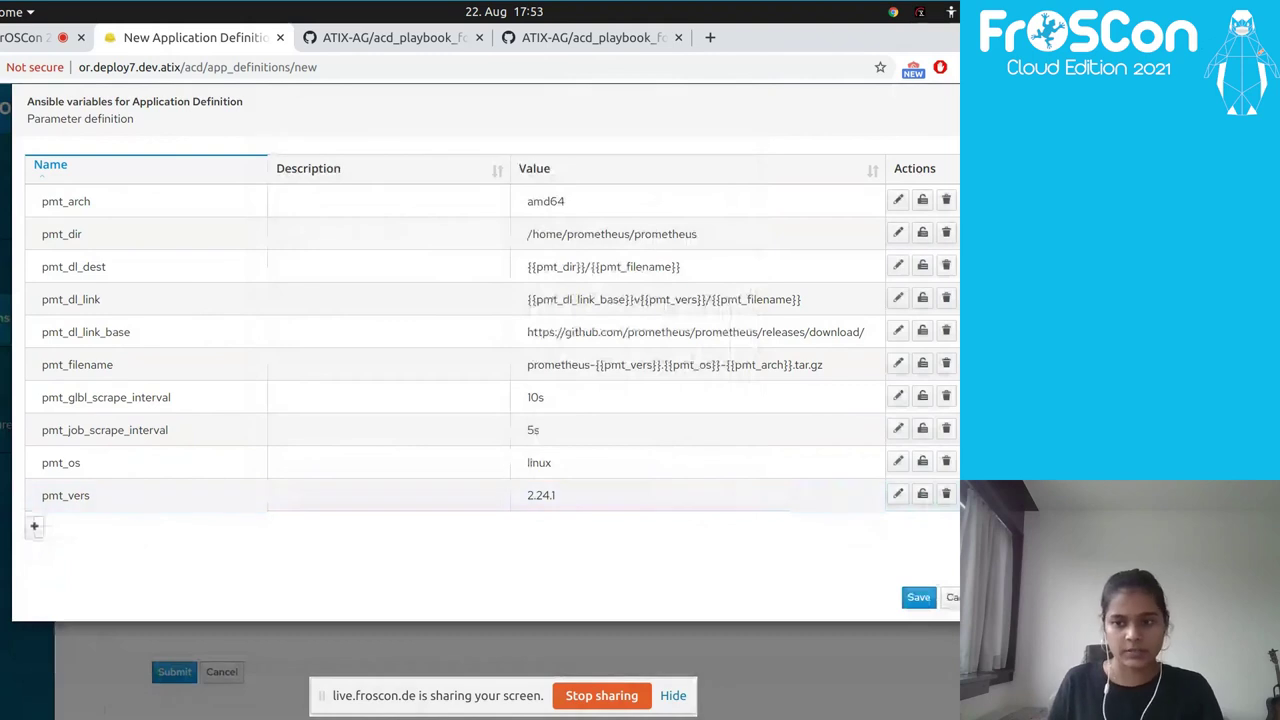
Save the prometheus service's Ansible variables and submit the web_app2 application definition
{"action": "left_click", "coordinate": [918, 597]}
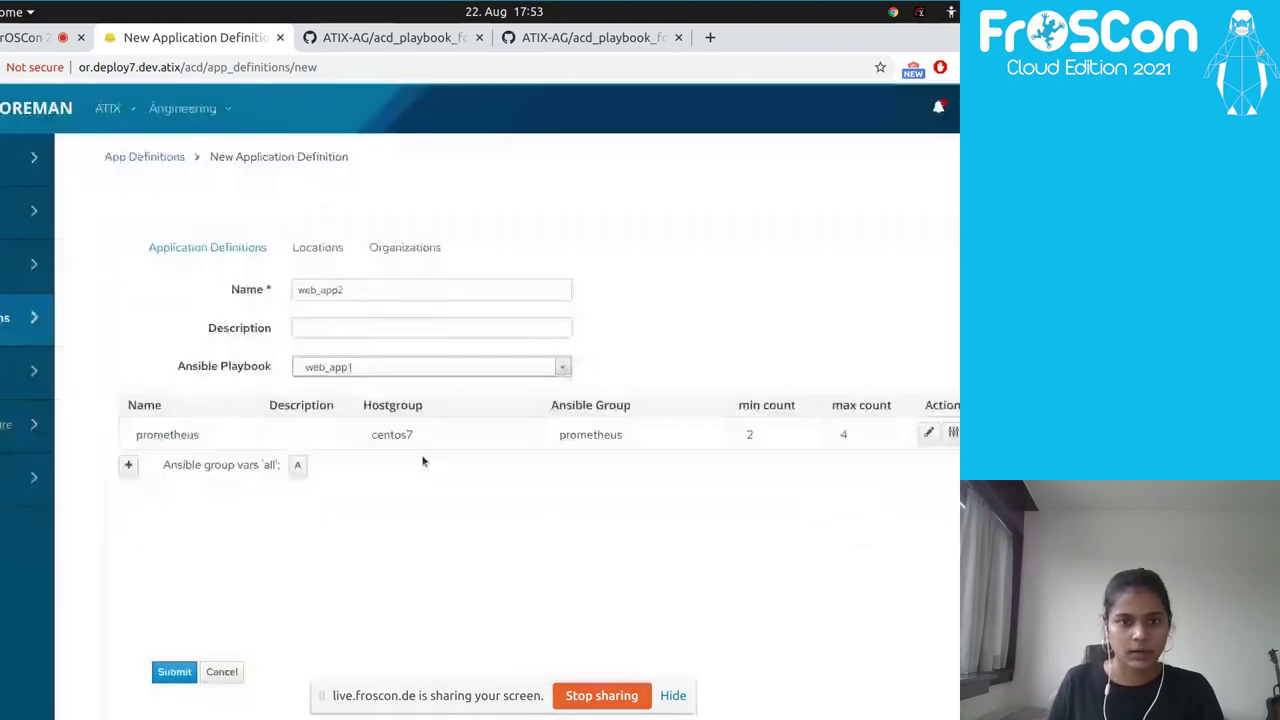
{"action": "left_click", "coordinate": [173, 643]}
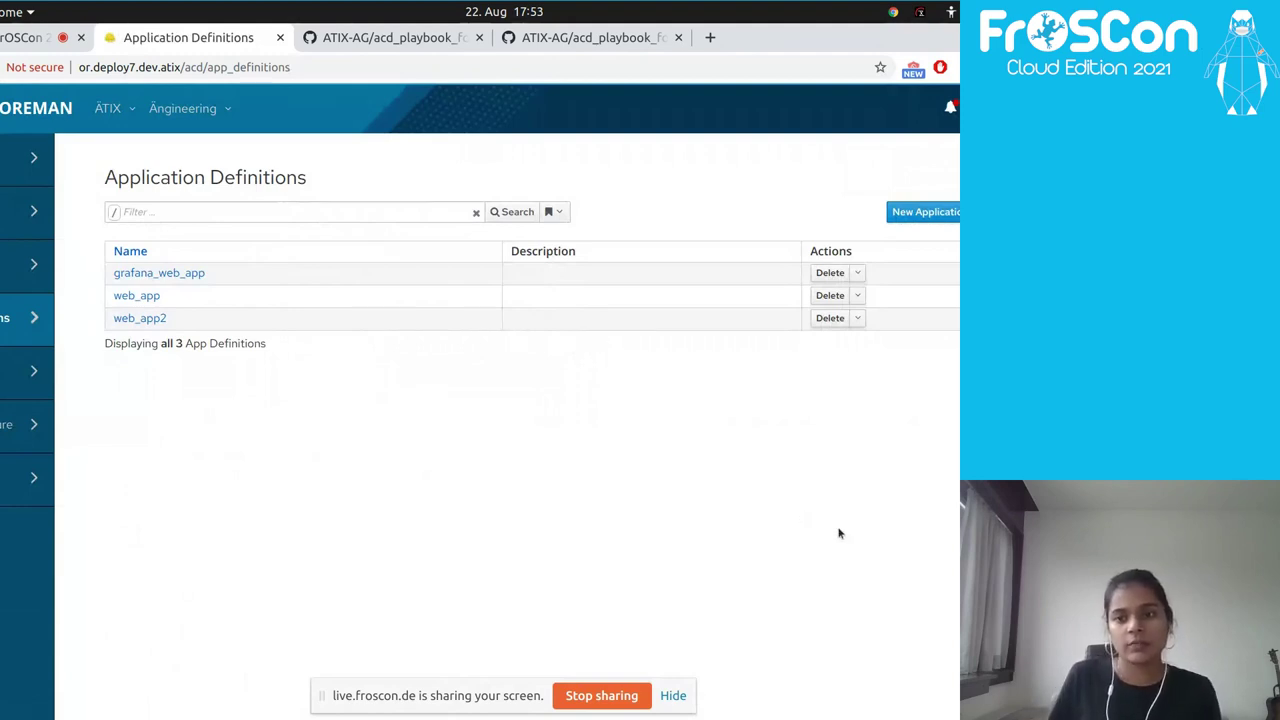
Export the grafana_web_app application definition and hide the screen-sharing notice
{"action": "left_click", "coordinate": [858, 275]}
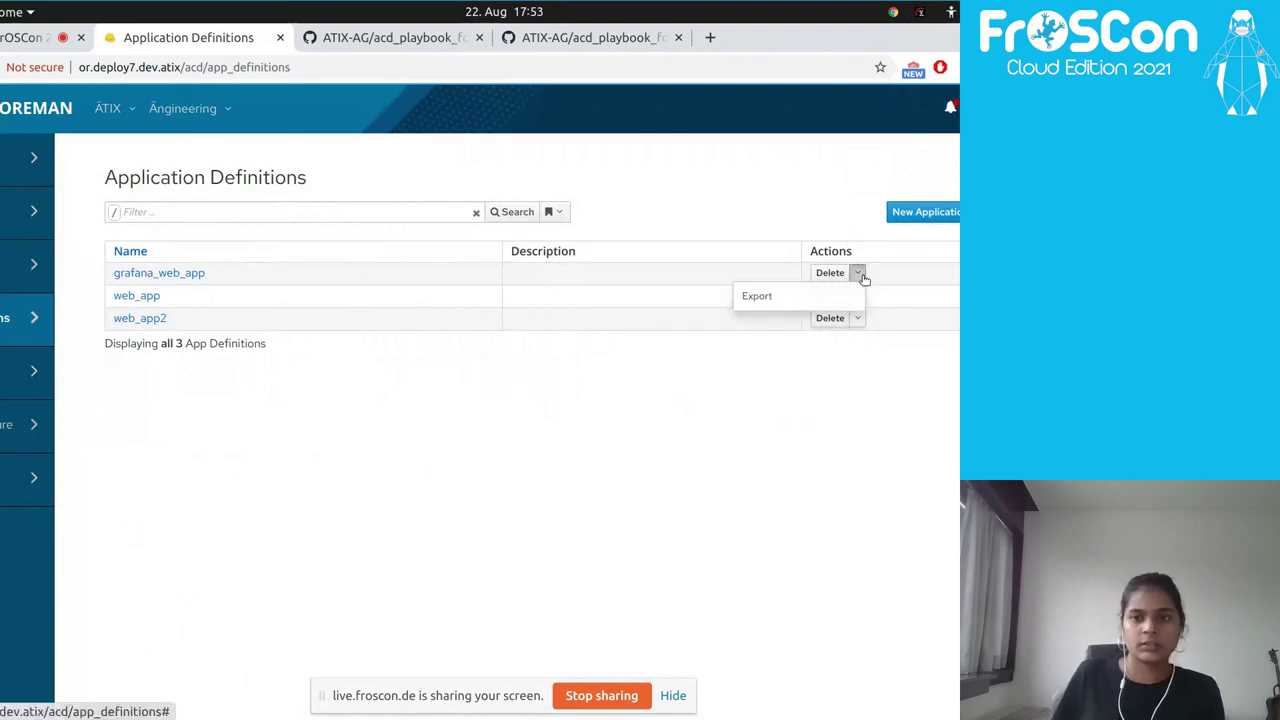
{"action": "left_click", "coordinate": [760, 297]}
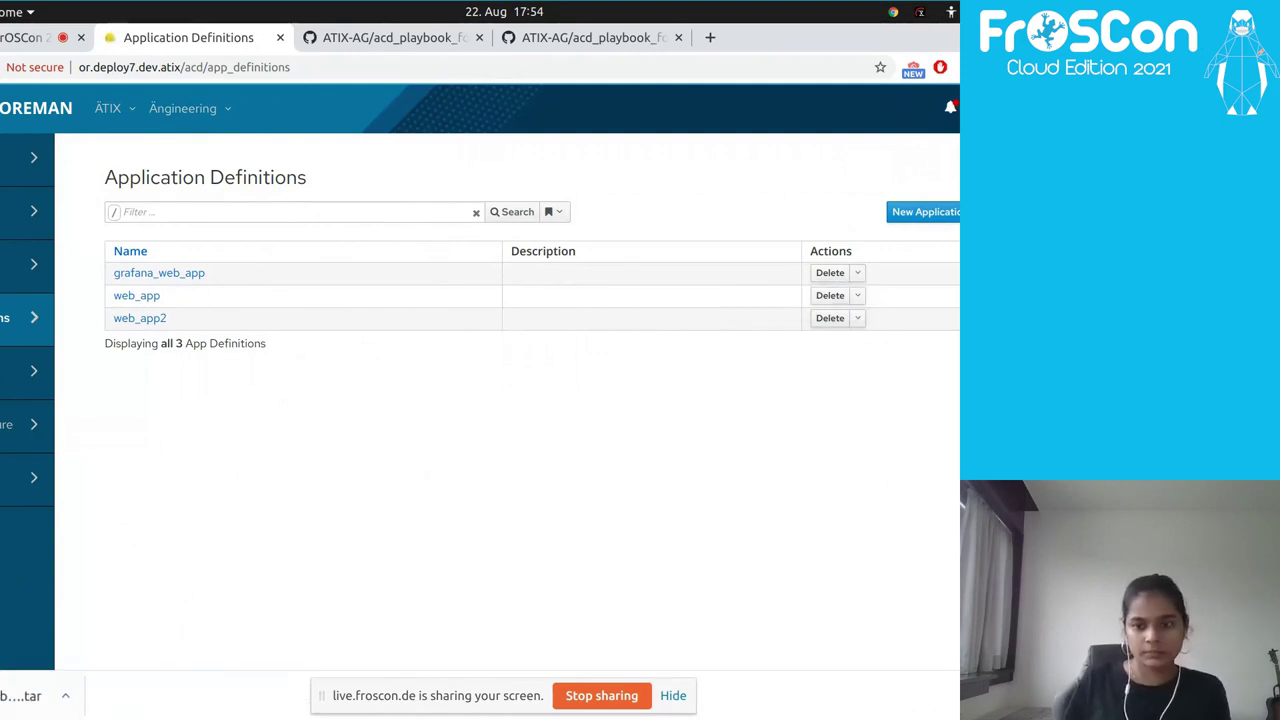
{"action": "left_click", "coordinate": [673, 695]}
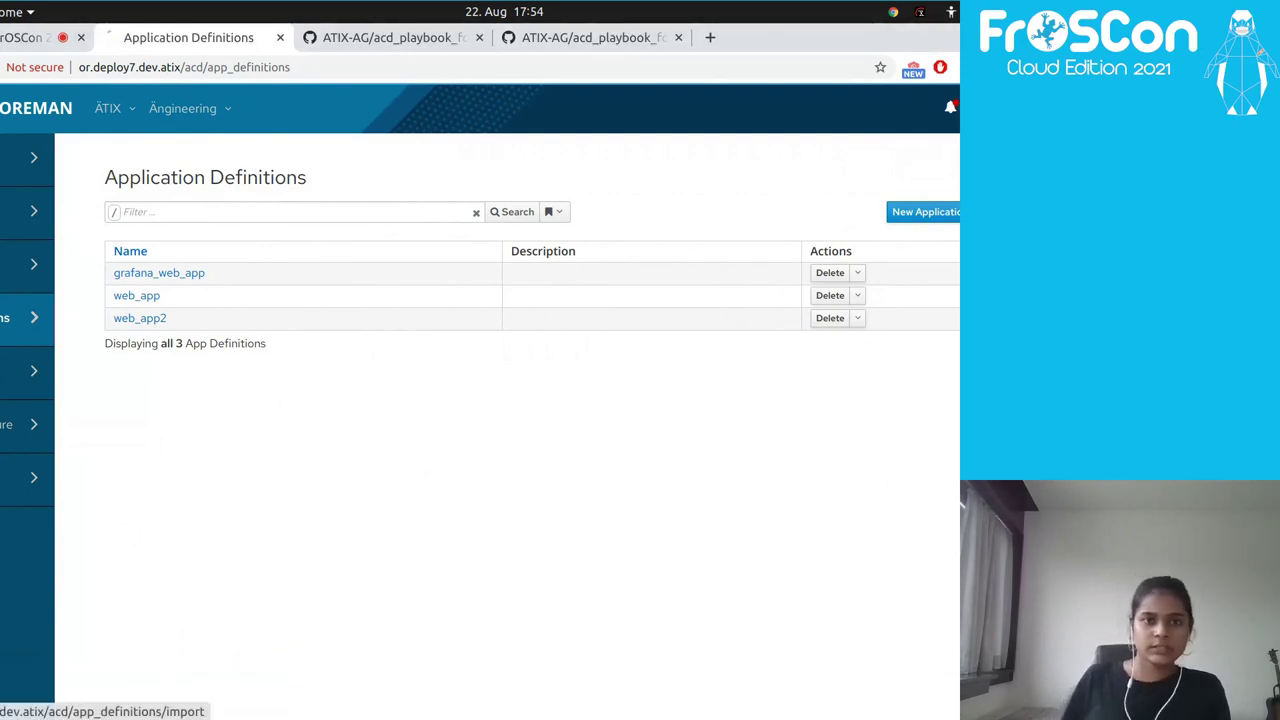
Start an application definition import and load grafana_web_app.tar from the Downloads folder into it
{"action": "left_click", "coordinate": [950, 212]}
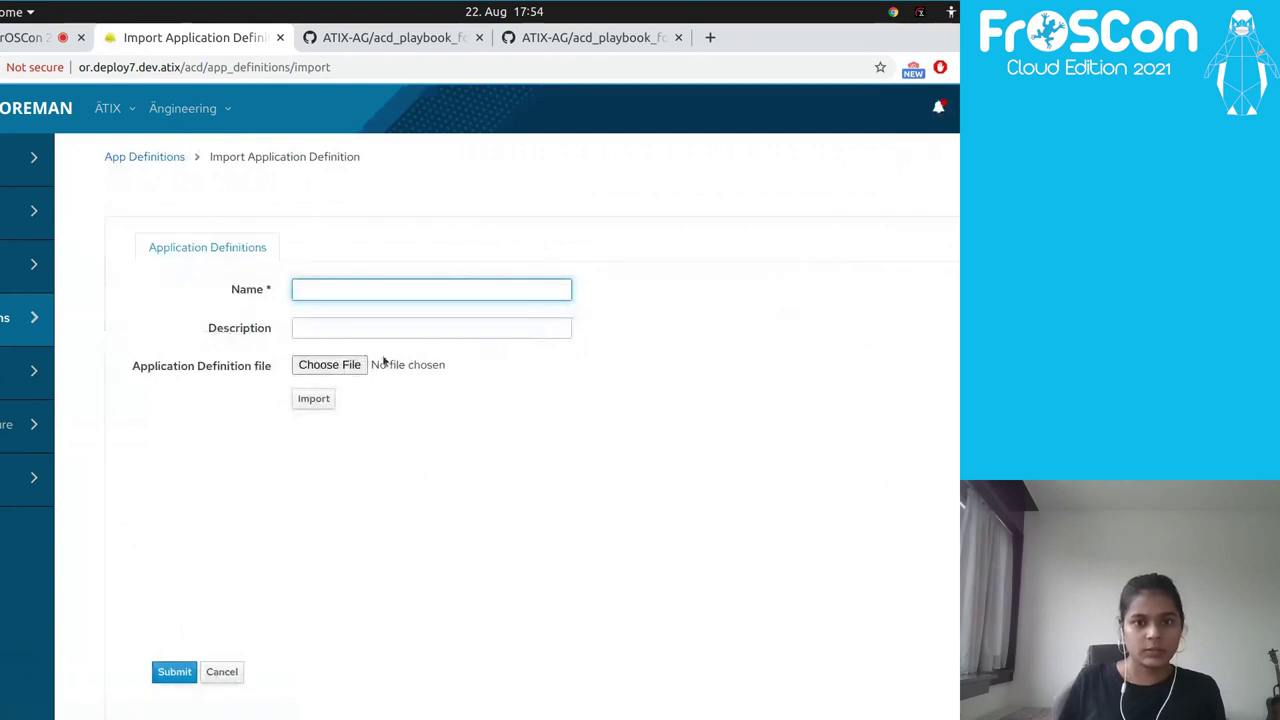
{"action": "left_click", "coordinate": [363, 363]}
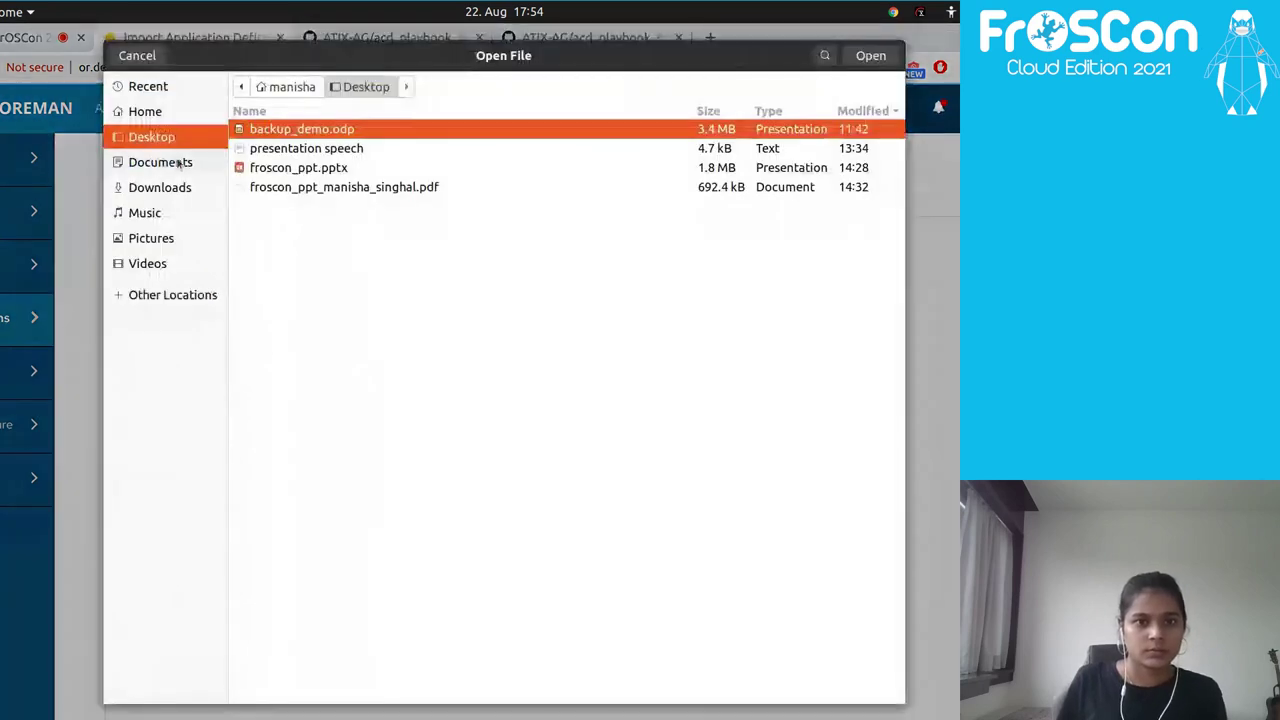
{"action": "left_click", "coordinate": [159, 188]}
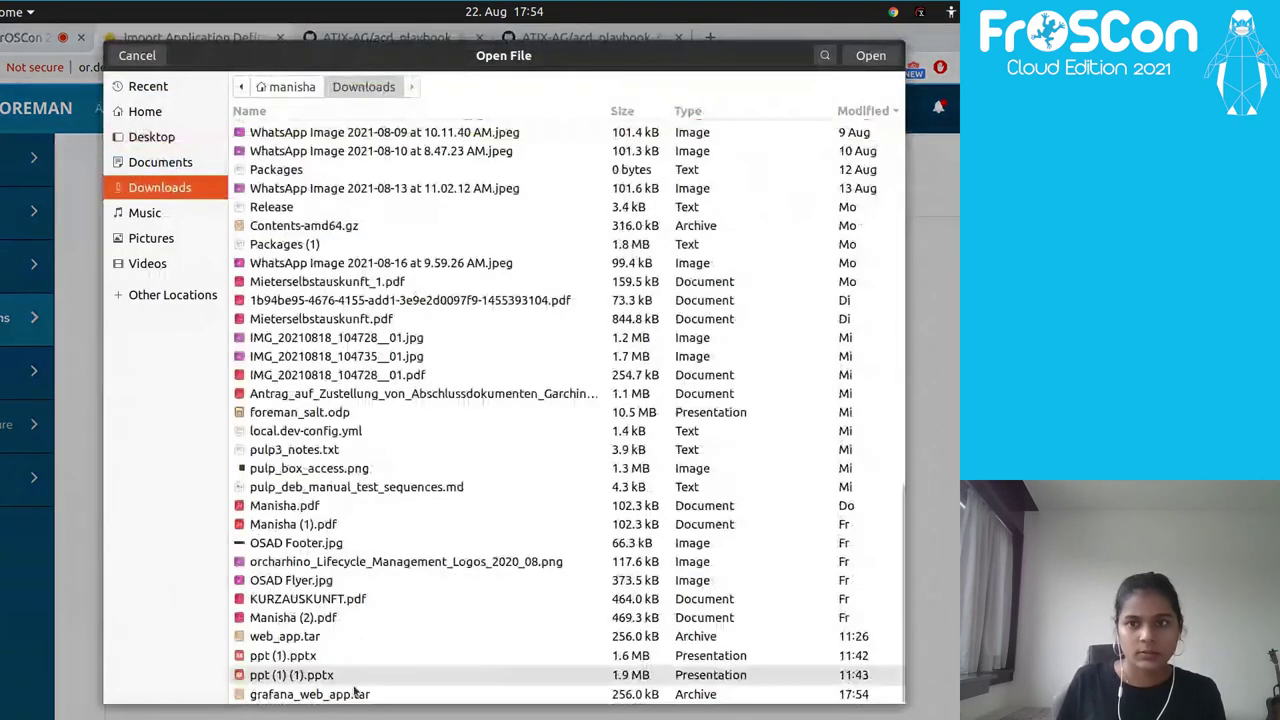
{"action": "left_click", "coordinate": [355, 693]}
{"action": "left_click", "coordinate": [855, 55]}
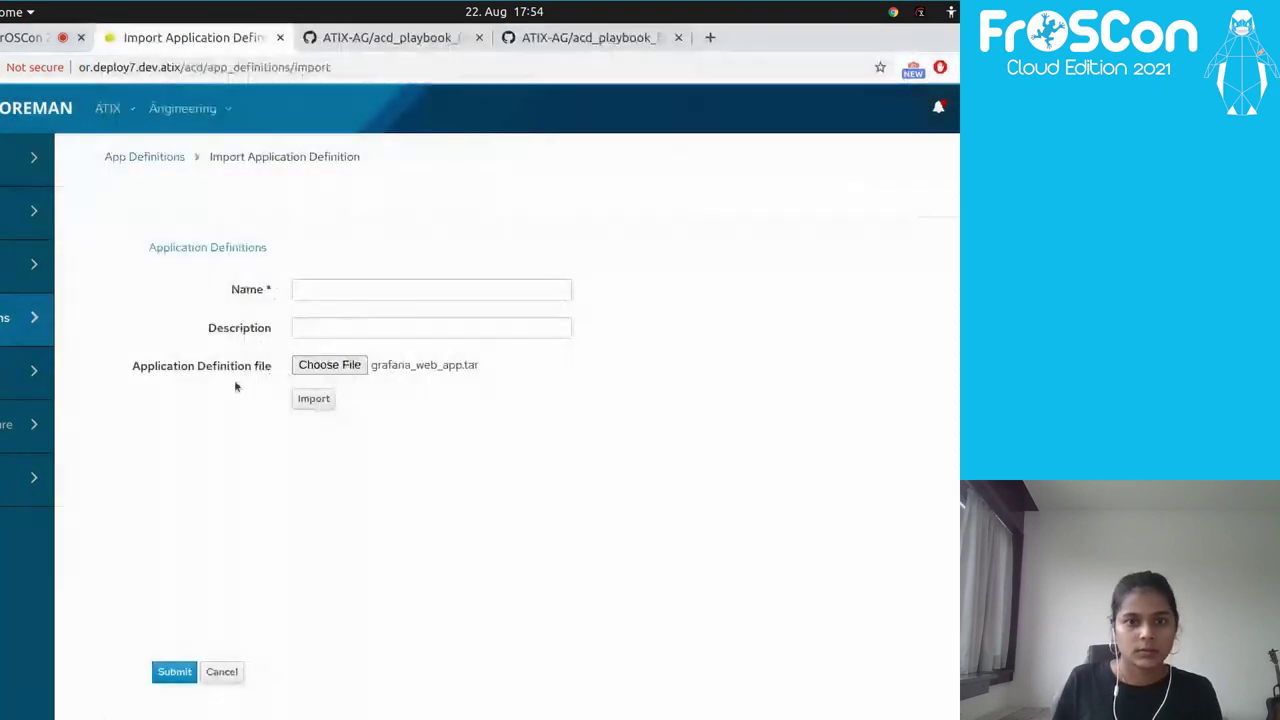
{"action": "left_click", "coordinate": [313, 399]}
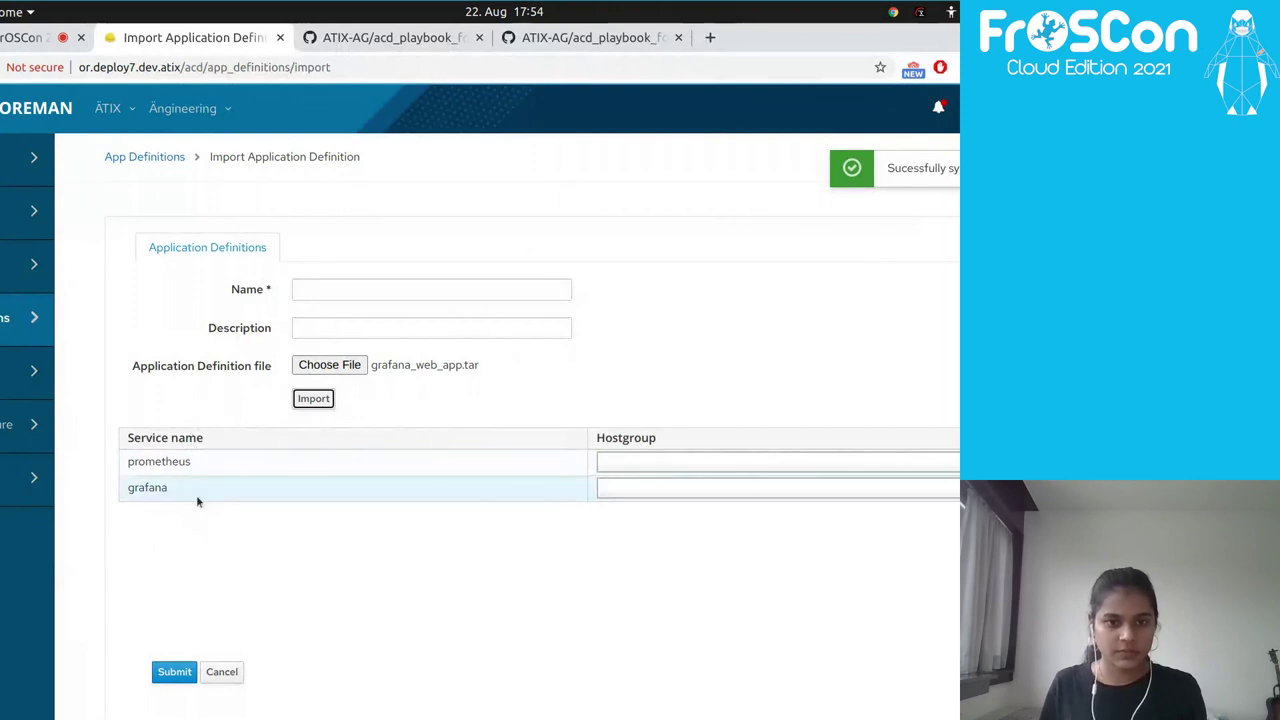
View the hostgroup choices for the imported prometheus service and cancel the import
{"action": "left_click", "coordinate": [704, 463]}
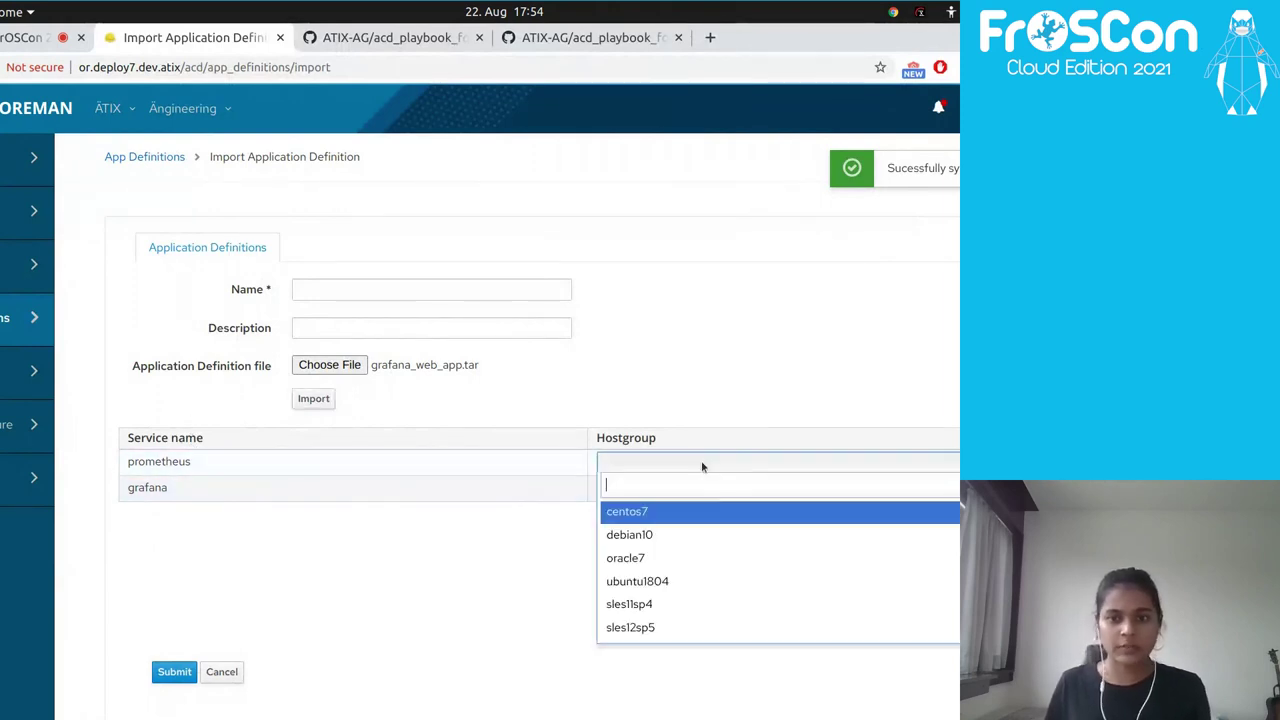
{"action": "left_click", "coordinate": [543, 492]}
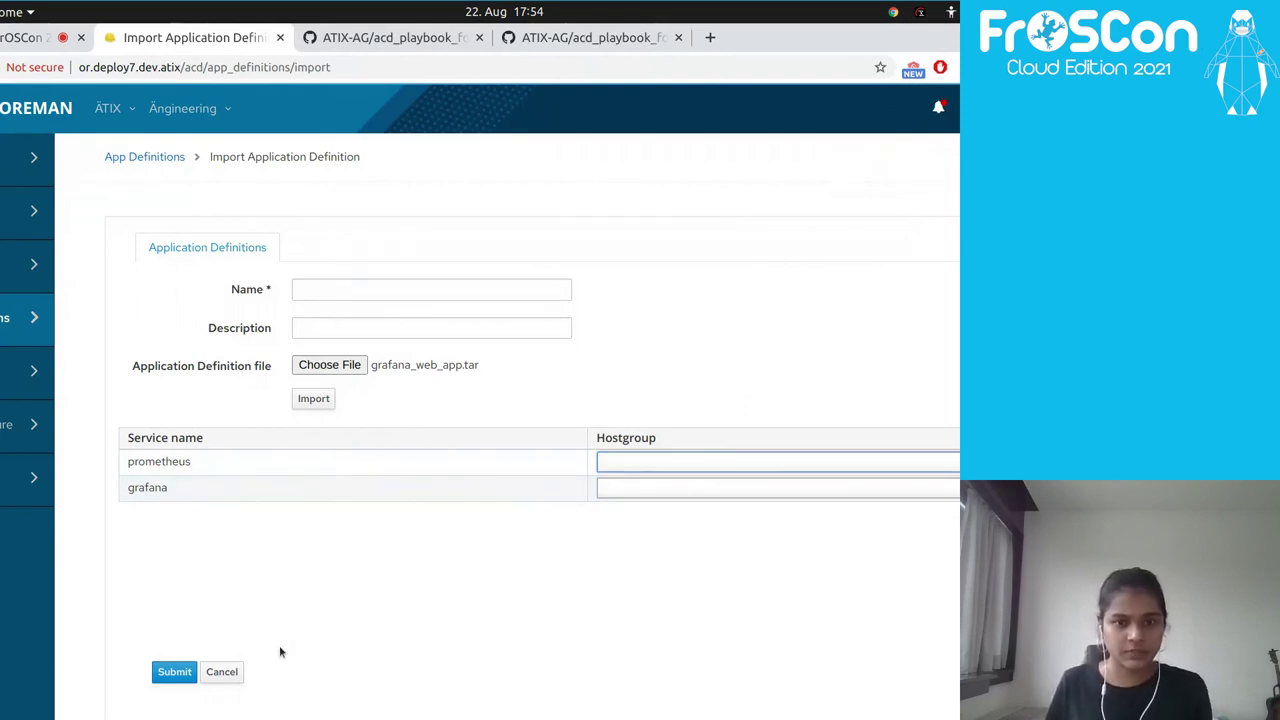
{"action": "left_click", "coordinate": [220, 671]}
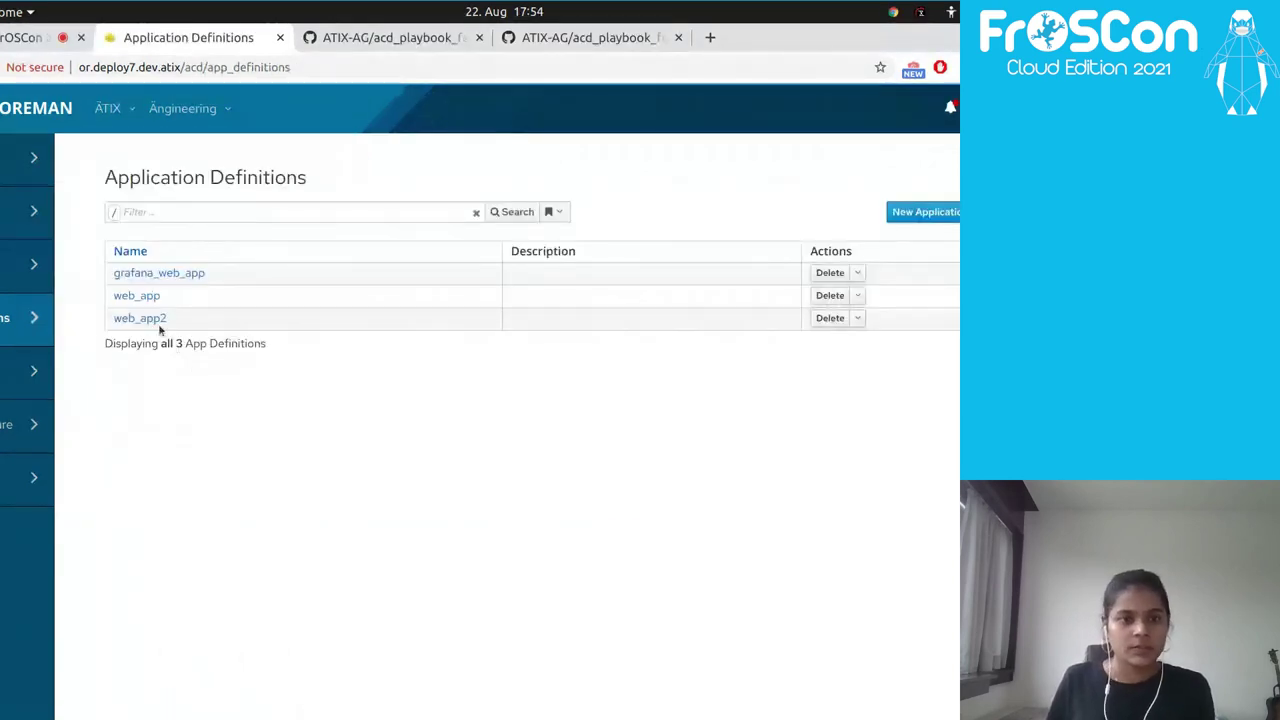
Start a new application instance named wweb_app1 based on the web_app2 application definition
{"action": "mouse_move", "coordinate": [34, 320]}
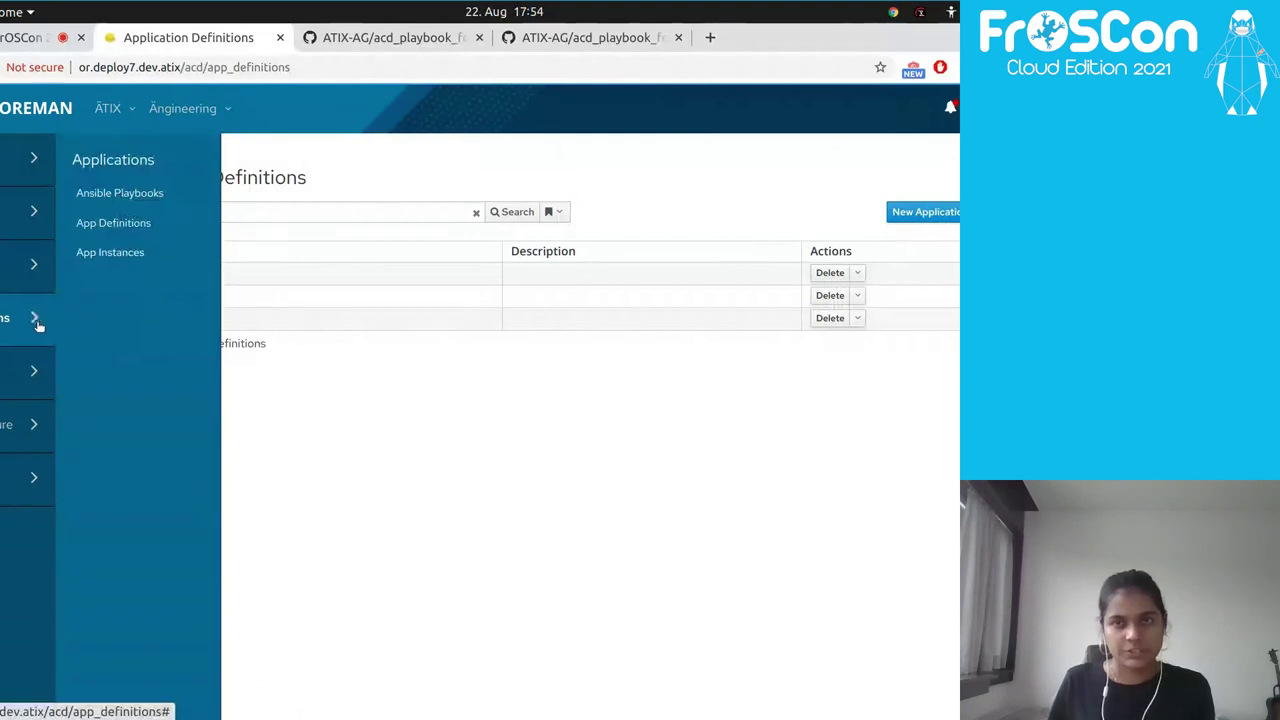
{"action": "left_click", "coordinate": [163, 251]}
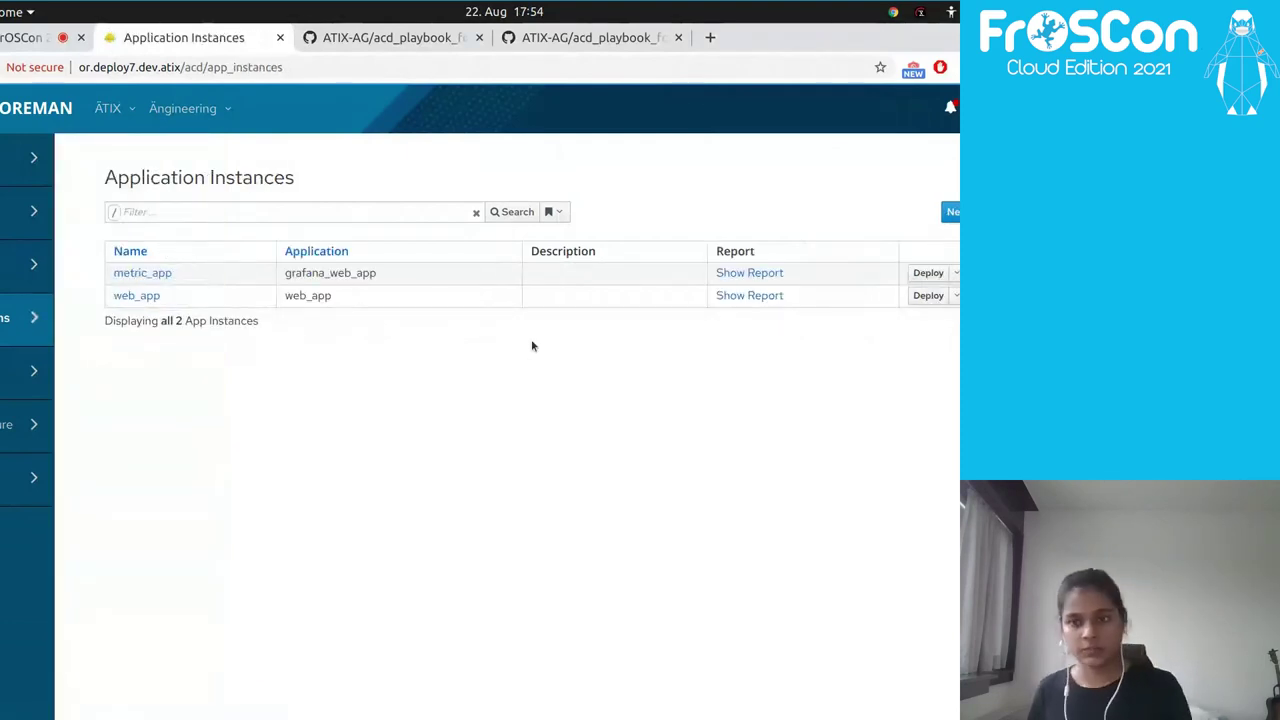
{"action": "left_click", "coordinate": [951, 211]}
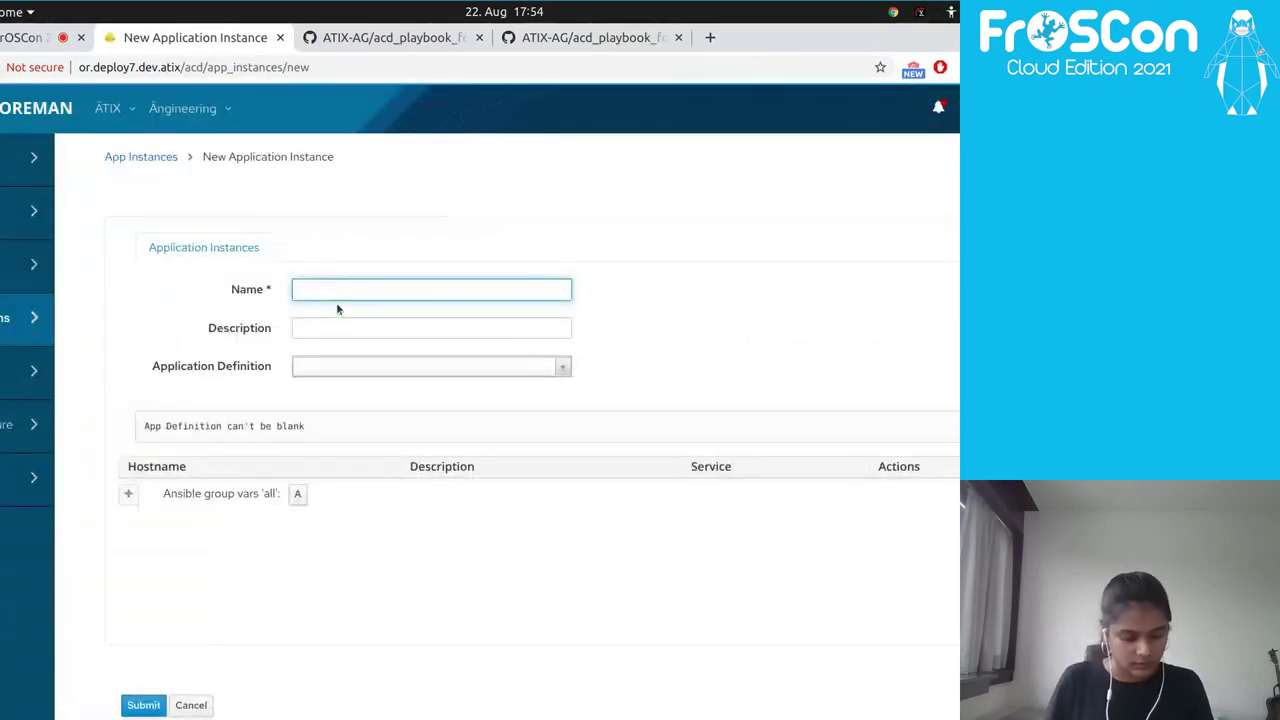
{"action": "type", "text": "wweb_app2"}
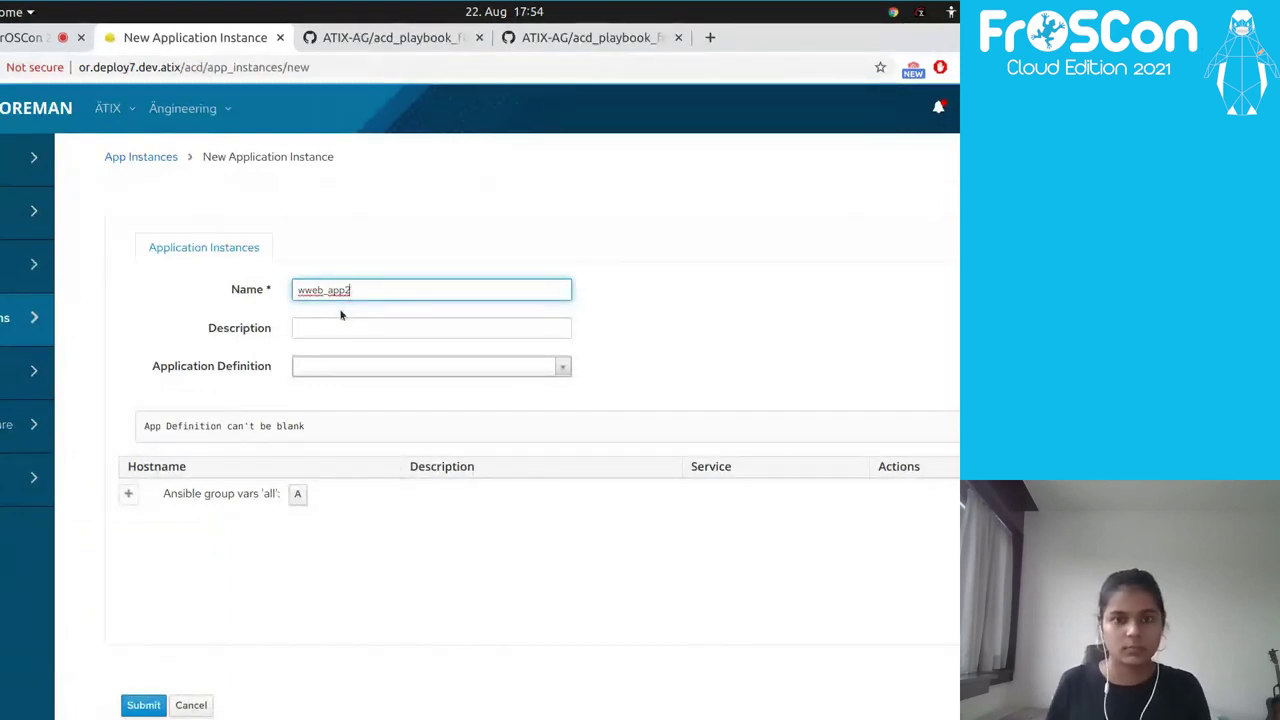
{"action": "key", "text": "BackSpace"}
{"action": "type", "text": "1"}
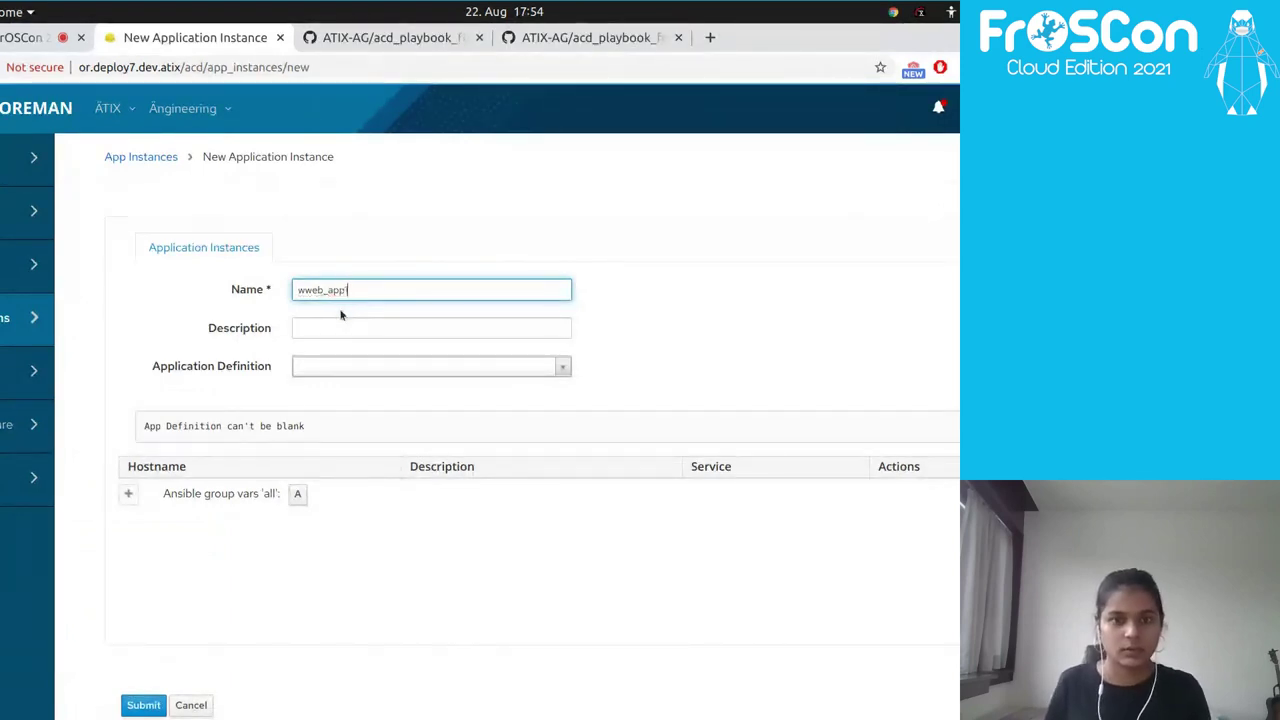
{"action": "left_click", "coordinate": [358, 372]}
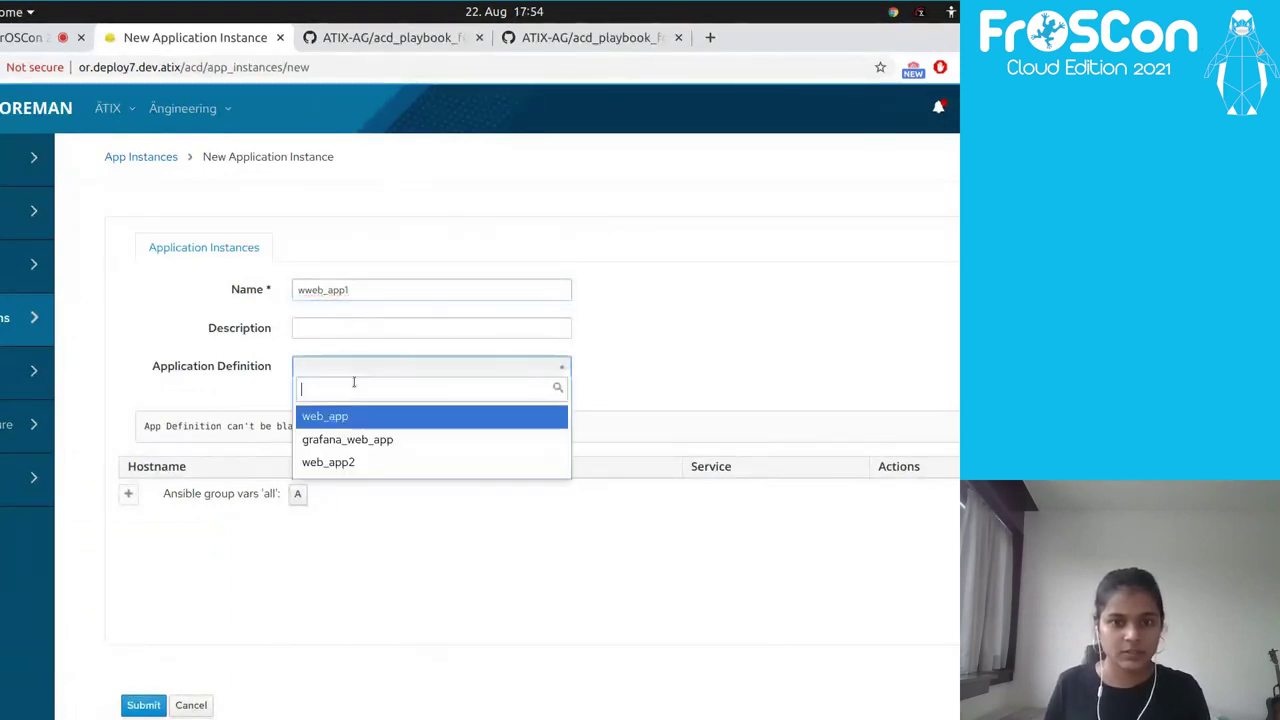
{"action": "left_click", "coordinate": [366, 462]}
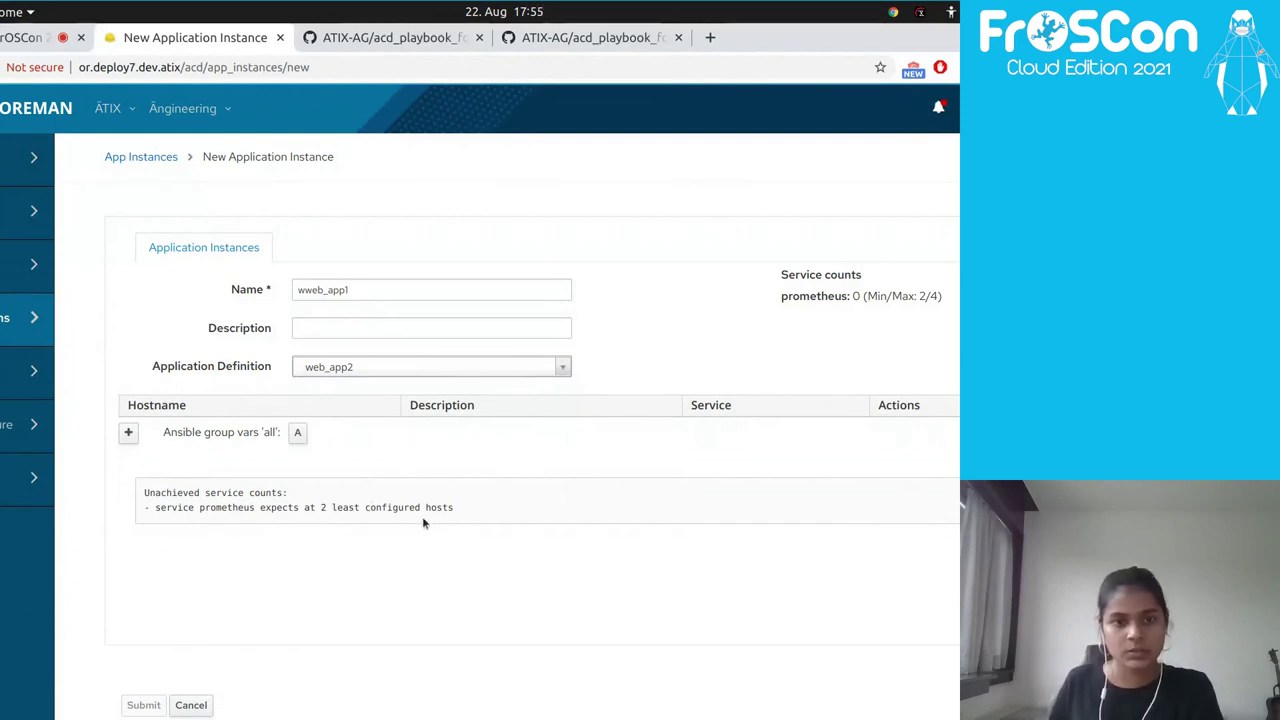
Add a host with the hostname prometheus1 to the application instance and assign it the prometheus service
{"action": "left_click", "coordinate": [128, 432]}
{"action": "left_click", "coordinate": [152, 435]}
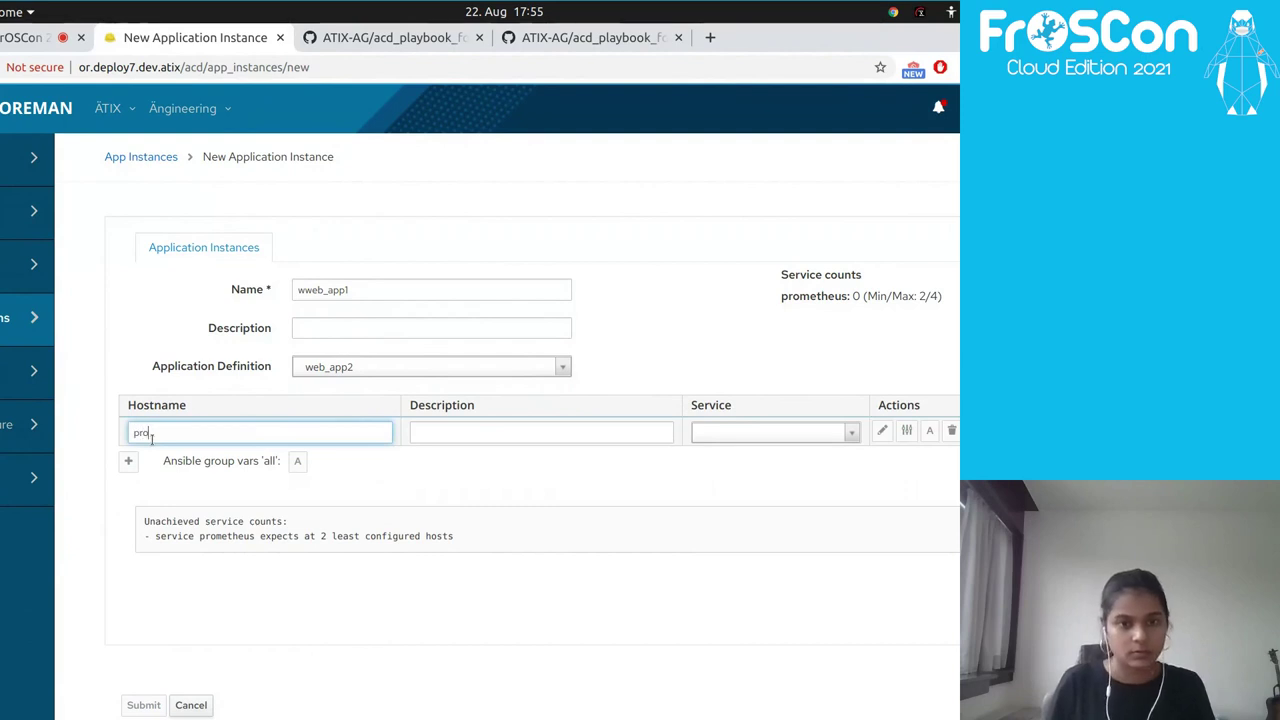
{"action": "type", "text": "prome"}
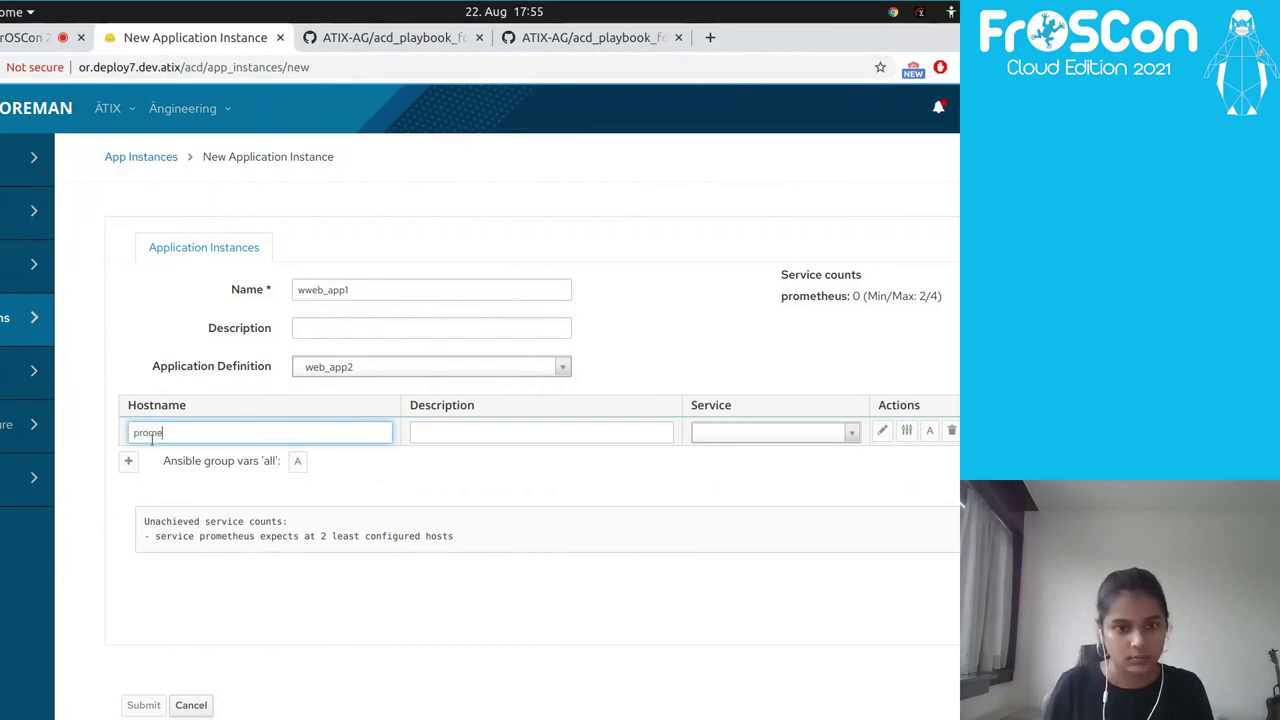
{"action": "type", "text": "theus"}
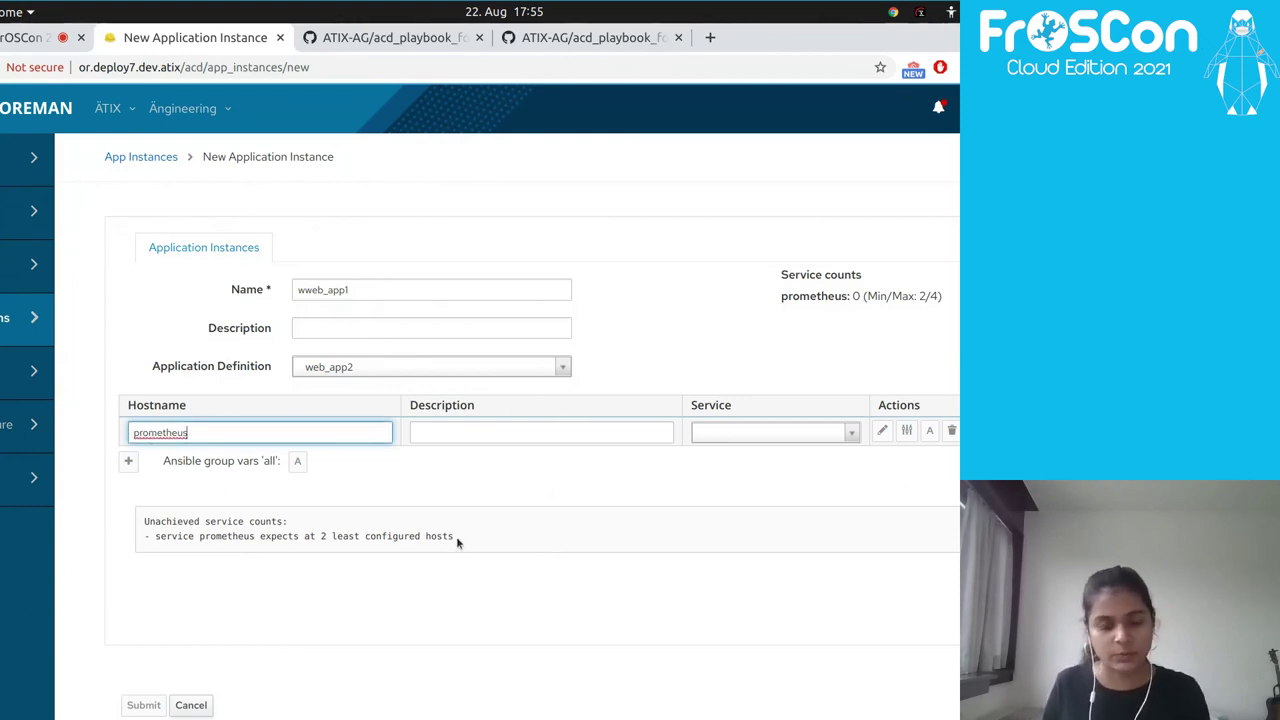
{"action": "type", "text": "1"}
{"action": "left_click", "coordinate": [731, 434]}
{"action": "left_click", "coordinate": [733, 433]}
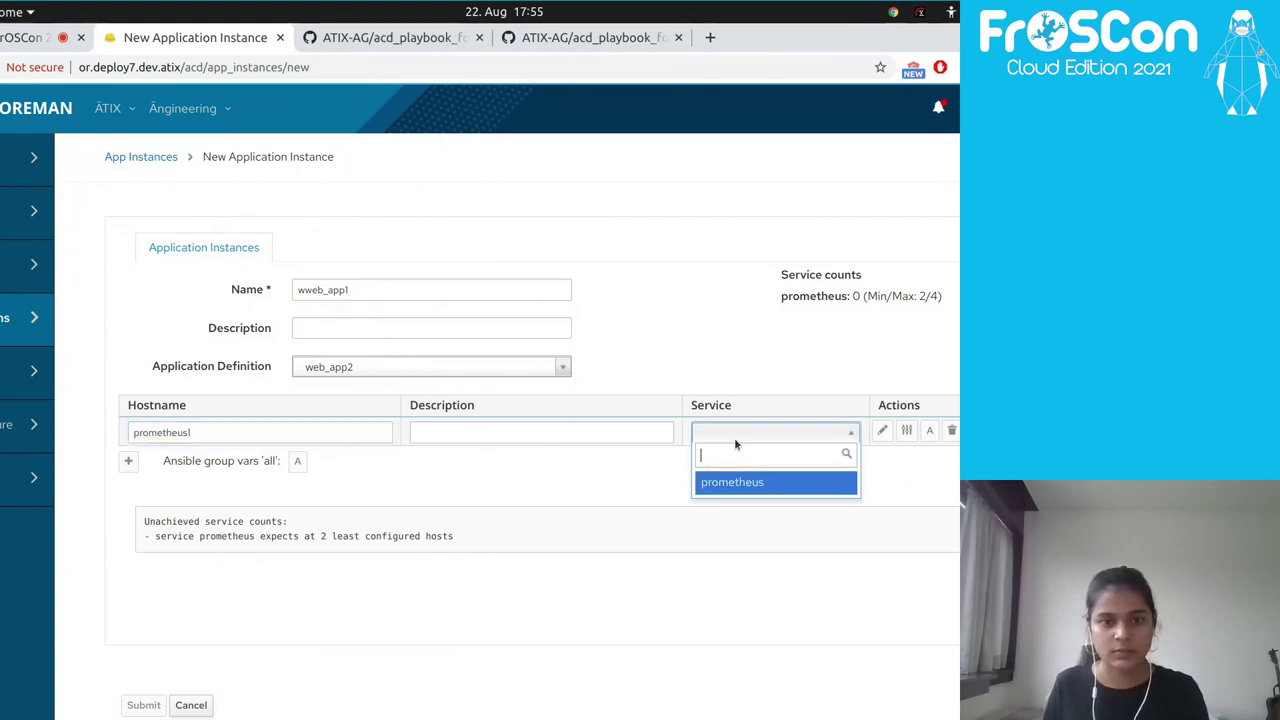
{"action": "left_click", "coordinate": [745, 483]}
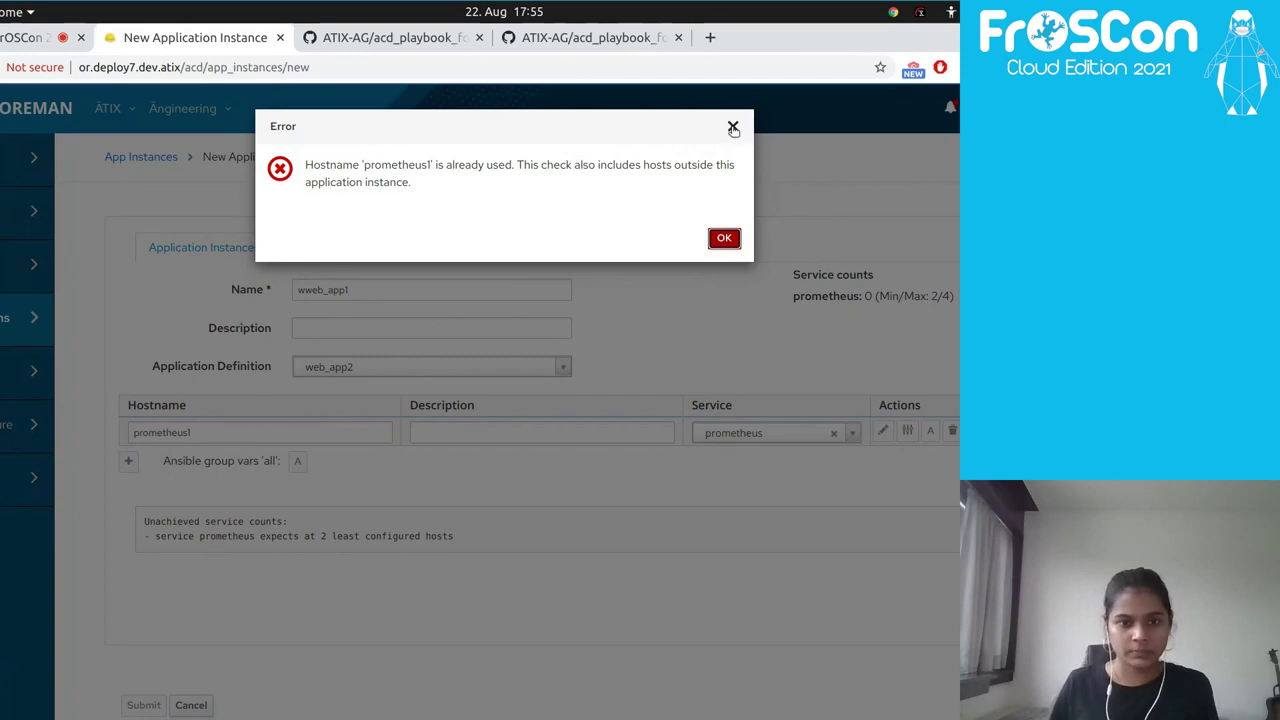
Dismiss the hostname error and change the first host's hostname to prome1
{"action": "left_click", "coordinate": [724, 238]}
{"action": "left_click", "coordinate": [223, 432]}
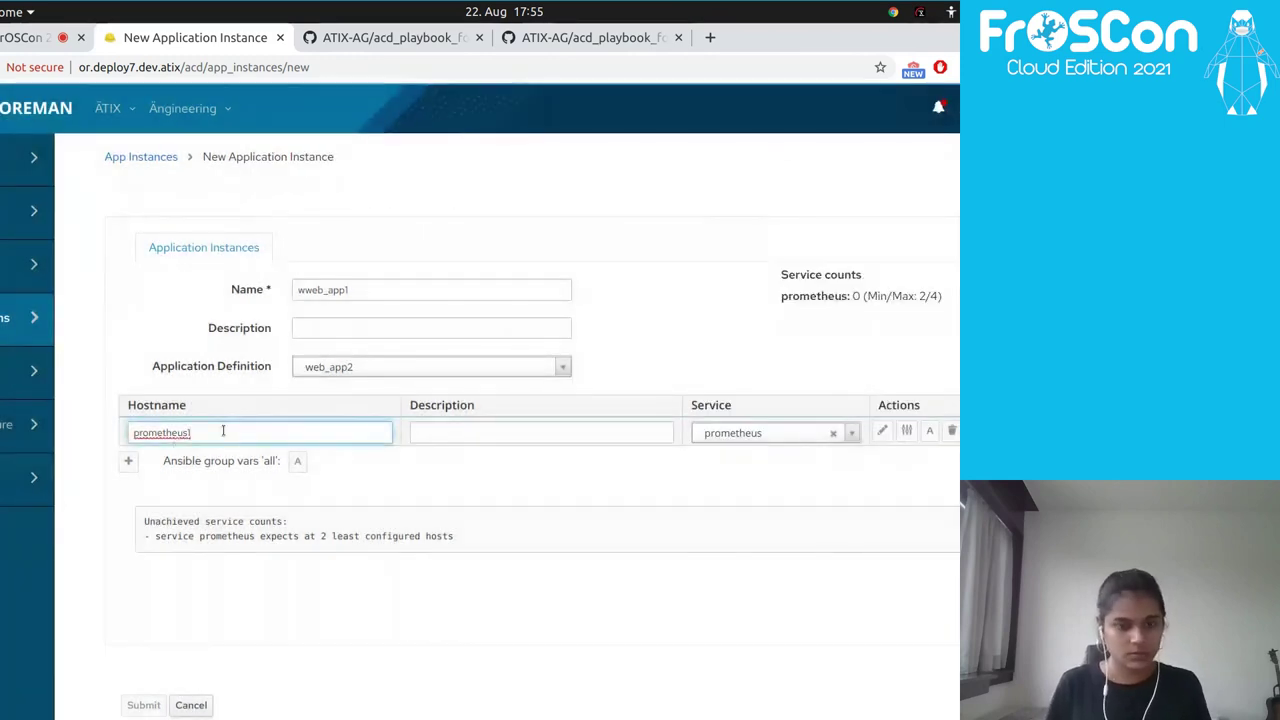
{"action": "key", "text": "BackSpace"}
{"action": "key", "text": "BackSpace"}
{"action": "key", "text": "BackSpace"}
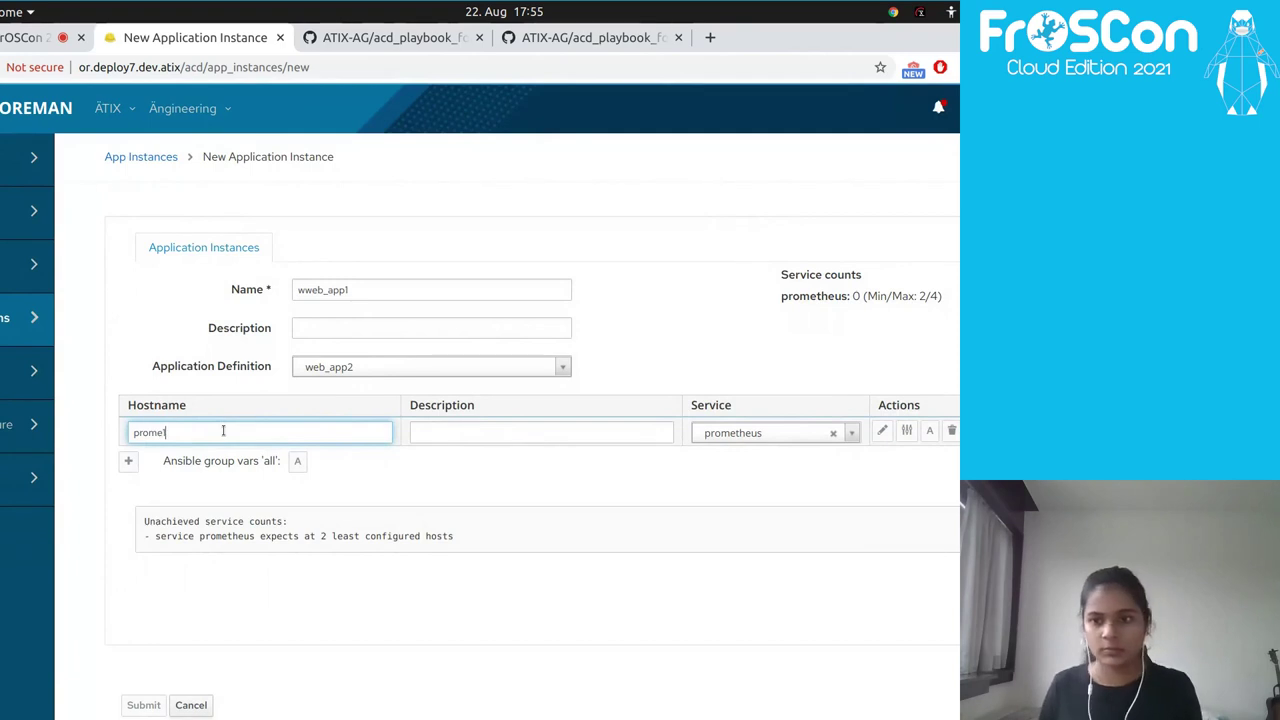
{"action": "type", "text": "t"}
{"action": "key", "text": "Return"}
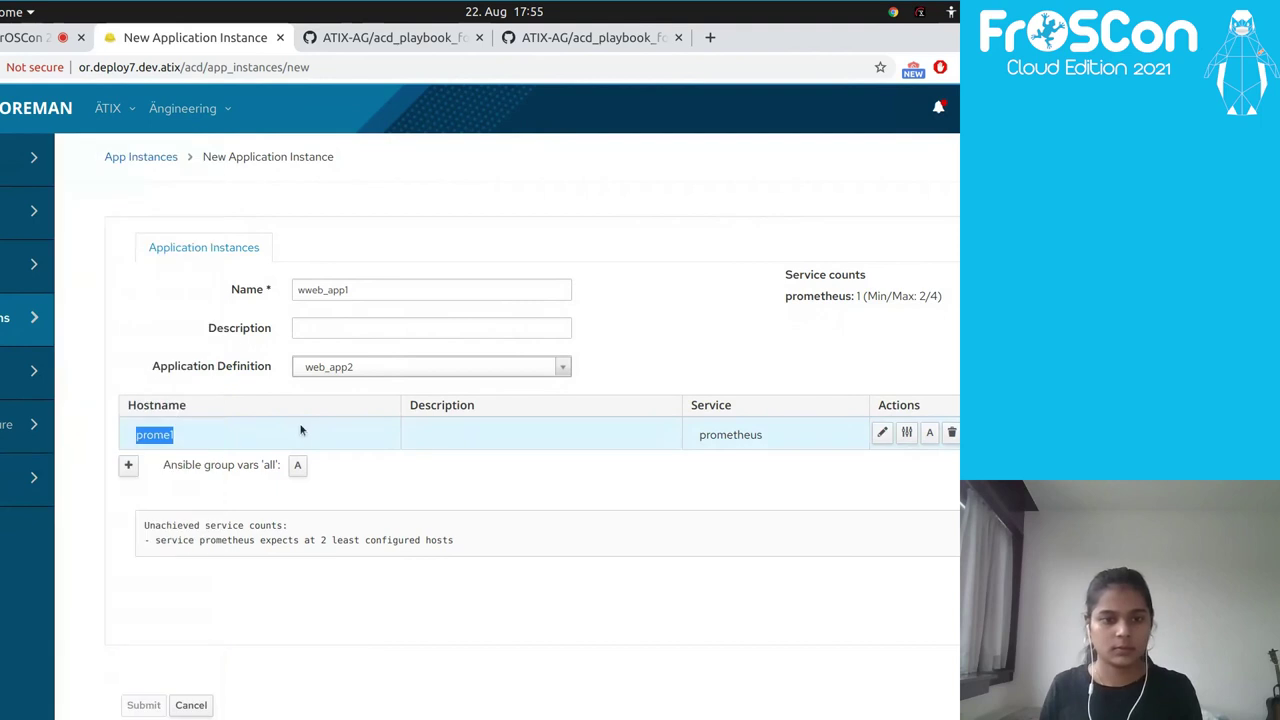
Add a second host with the hostname prome2 and assign it the prometheus service
{"action": "left_click_drag", "start_coordinate": [300, 428], "coordinate": [122, 457]}
{"action": "left_click", "coordinate": [127, 464]}
{"action": "left_click", "coordinate": [164, 466]}
{"action": "type", "text": "prome2"}
{"action": "left_click", "coordinate": [713, 462]}
{"action": "left_click", "coordinate": [718, 518]}
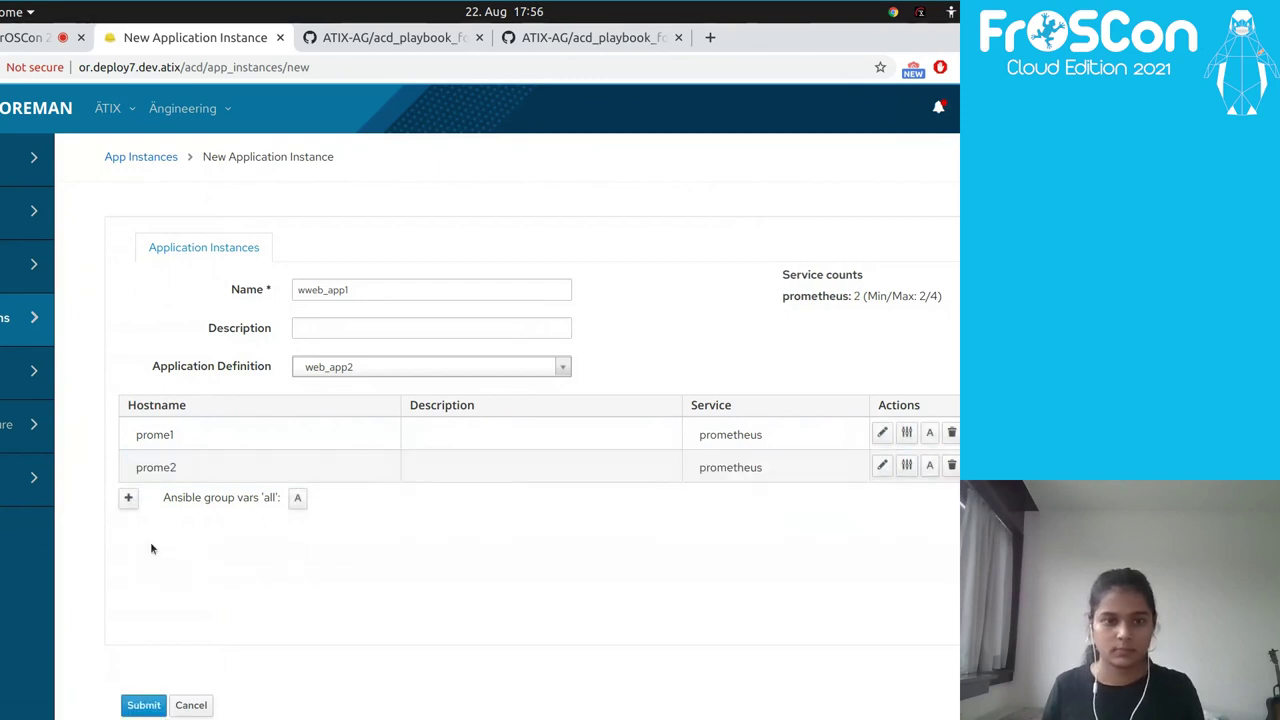
Add a third host with the hostname prome3 and assign it the prometheus service
{"action": "left_click", "coordinate": [128, 494]}
{"action": "left_click", "coordinate": [154, 500]}
{"action": "type", "text": "prome3"}
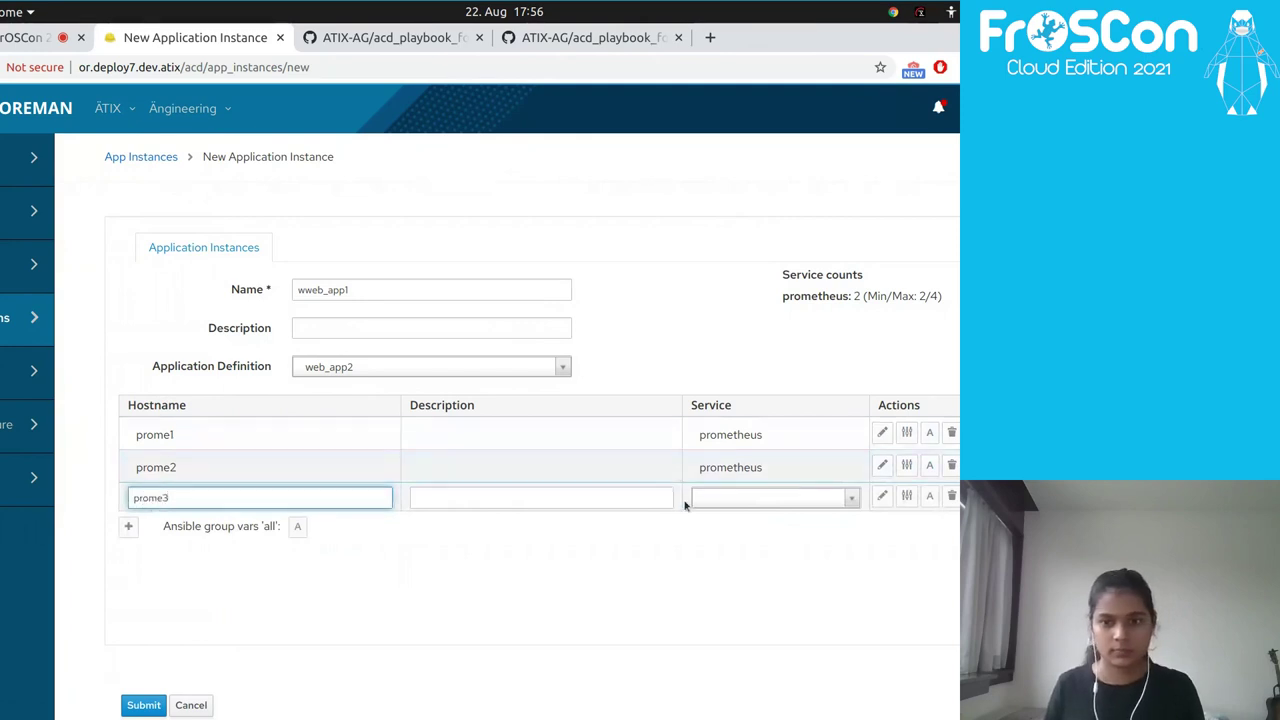
{"action": "left_click", "coordinate": [710, 500]}
{"action": "left_click", "coordinate": [716, 545]}
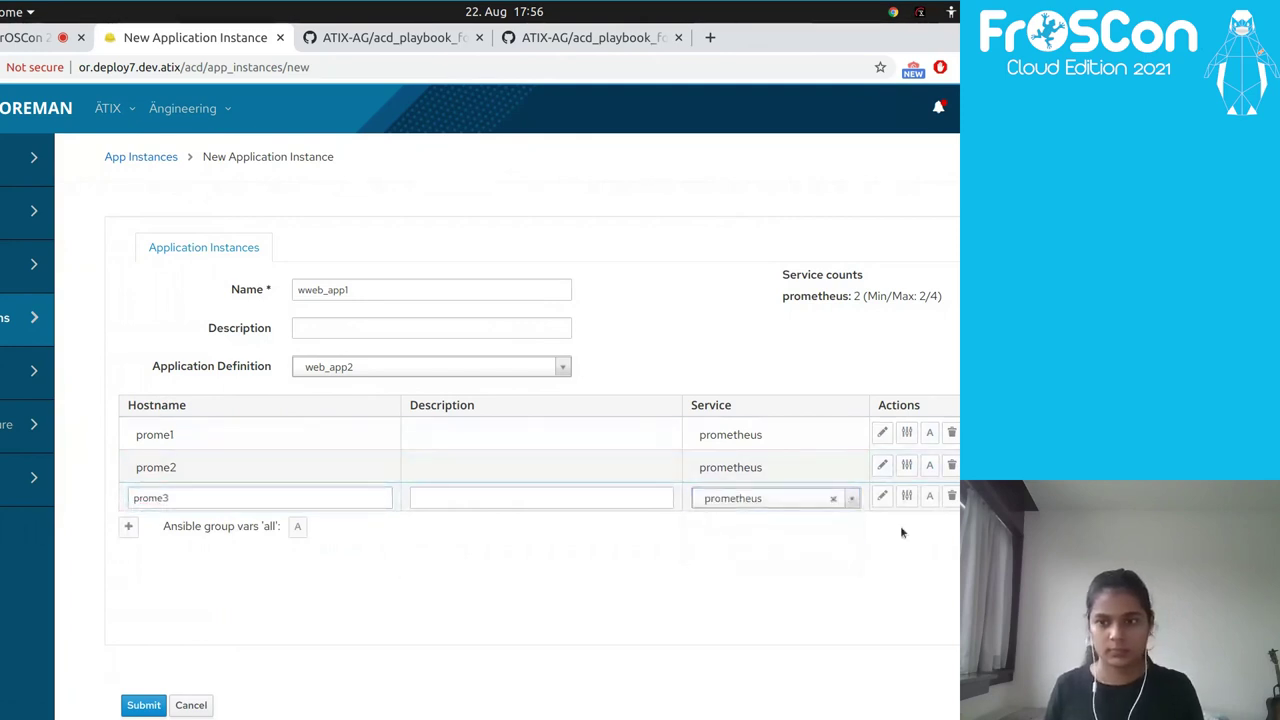
{"action": "key", "text": "Return"}
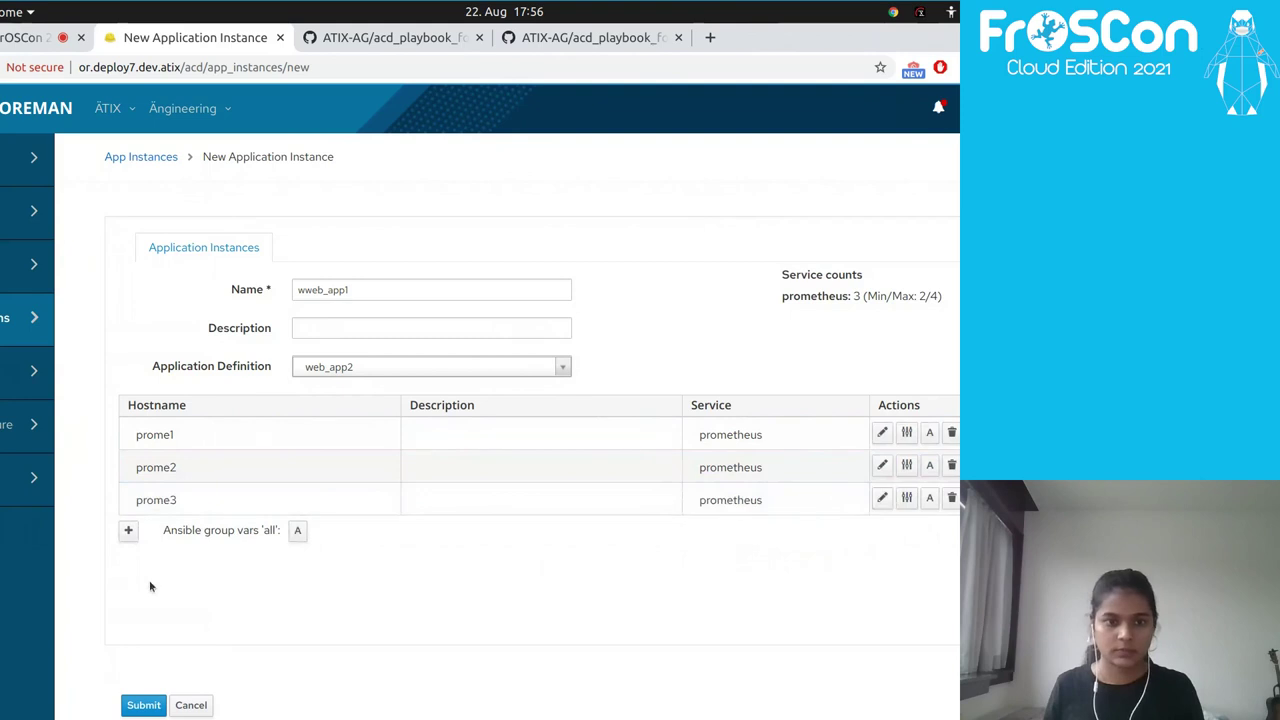
Add a fourth host with the hostname grafana_app and assign it the prometheus service
{"action": "left_click", "coordinate": [128, 531]}
{"action": "left_click", "coordinate": [169, 533]}
{"action": "type", "text": "grafana"}
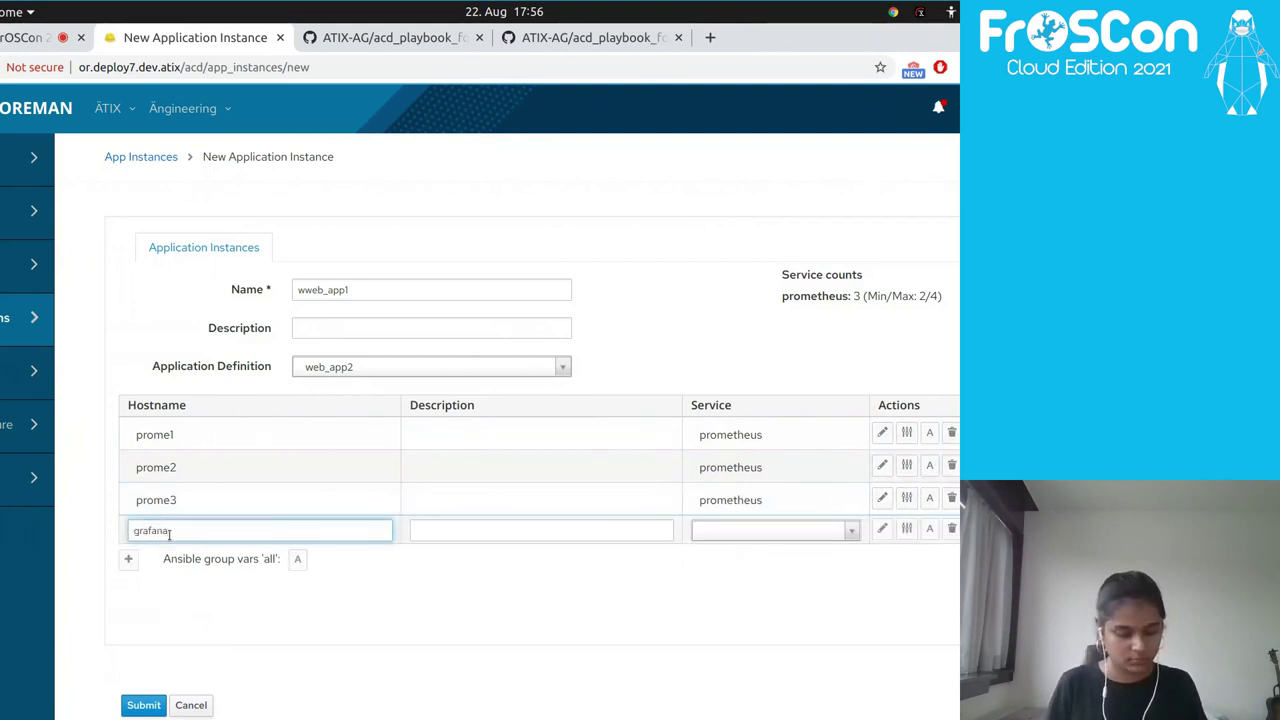
{"action": "type", "text": "-app"}
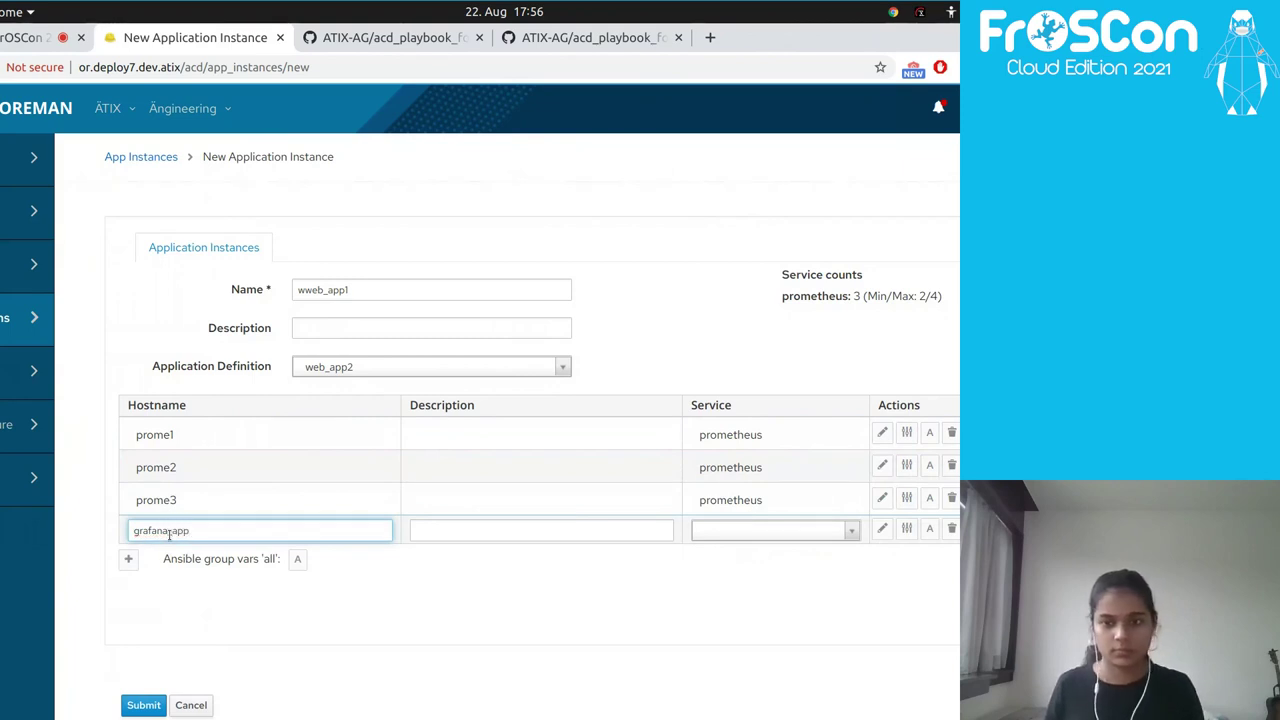
{"action": "left_click", "coordinate": [786, 538]}
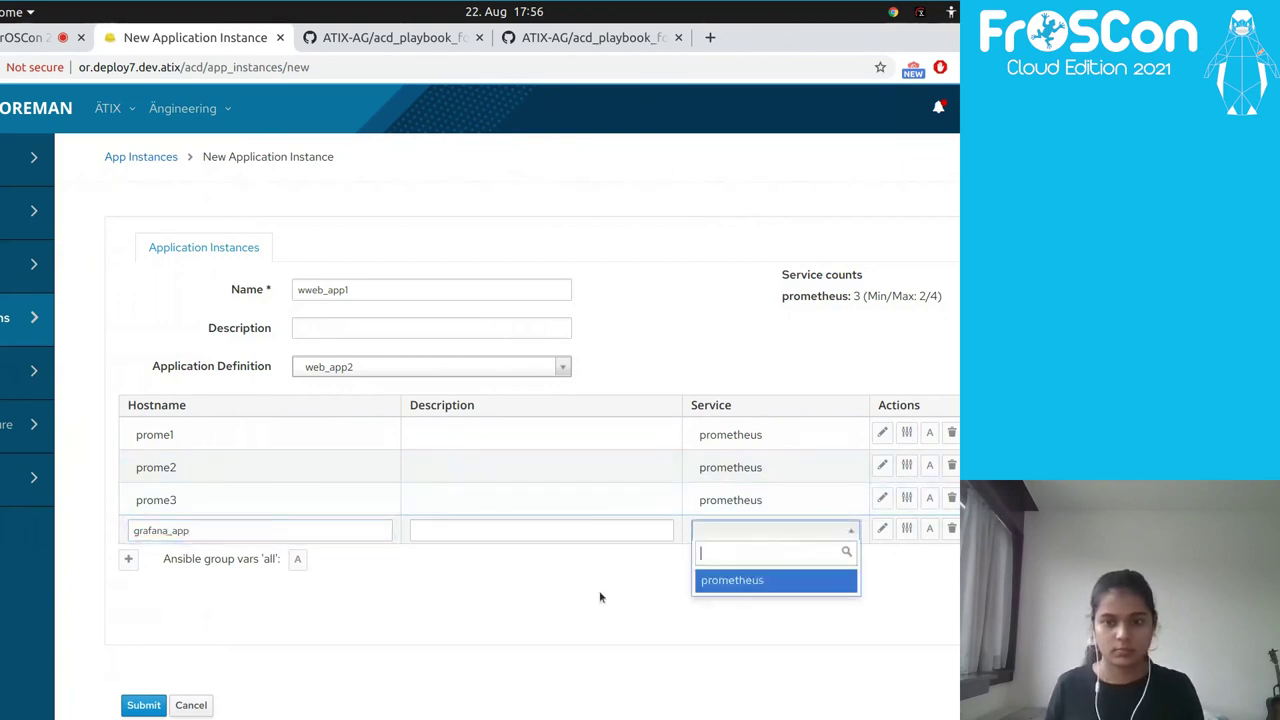
{"action": "left_click", "coordinate": [710, 581]}
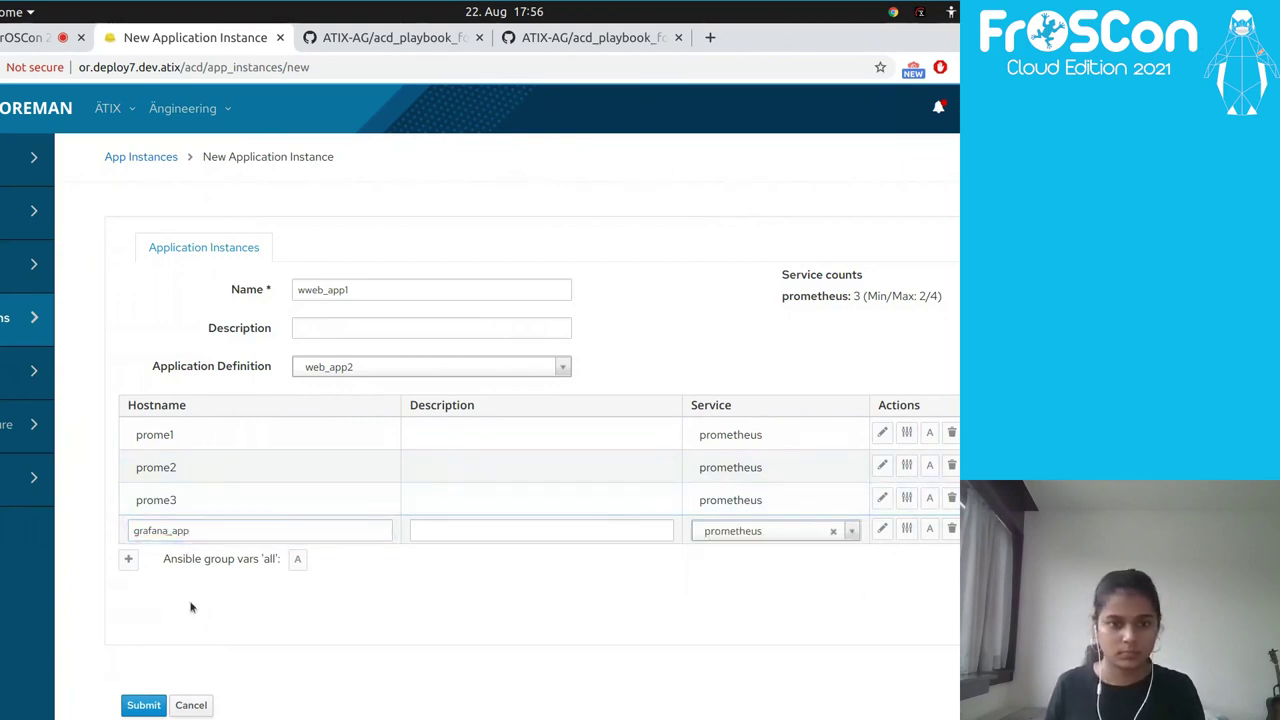
Change the fourth host's hostname to grafanaWeb and submit the new application instance
{"action": "left_click", "coordinate": [179, 532]}
{"action": "key", "text": "BackSpace"}
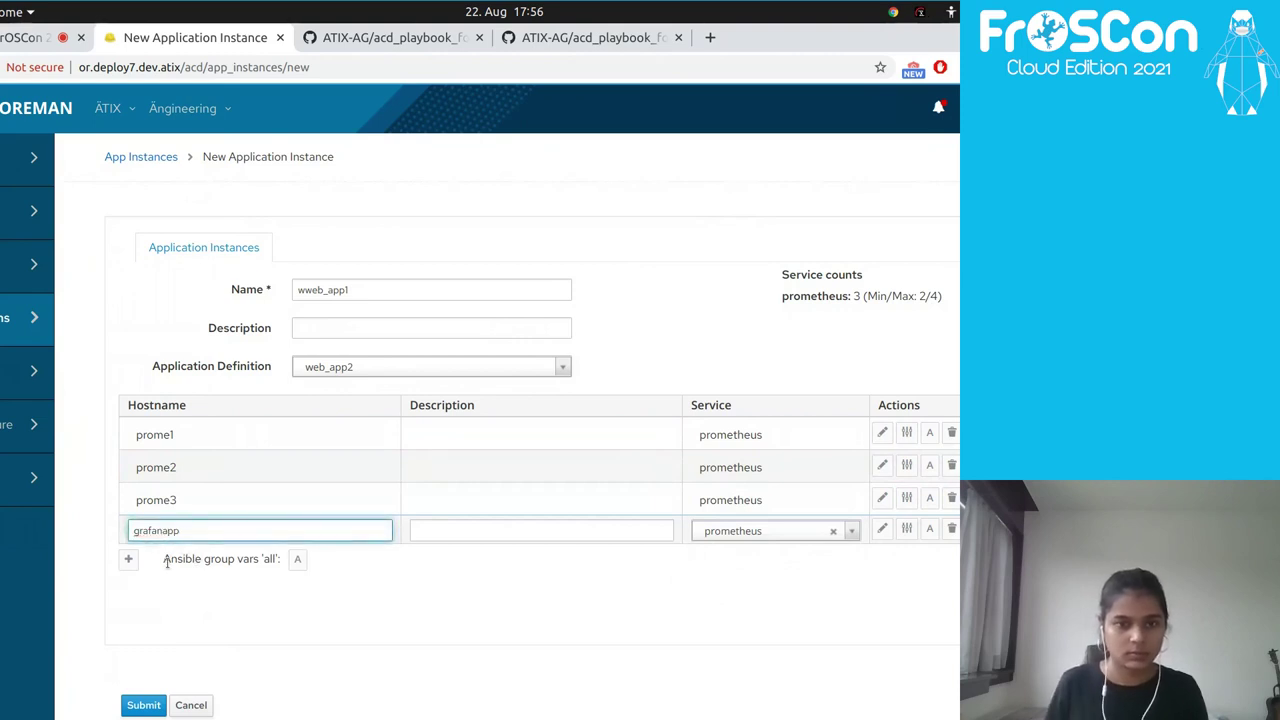
{"action": "key", "text": "BackSpace"}
{"action": "key", "text": "BackSpace"}
{"action": "type", "text": "Web"}
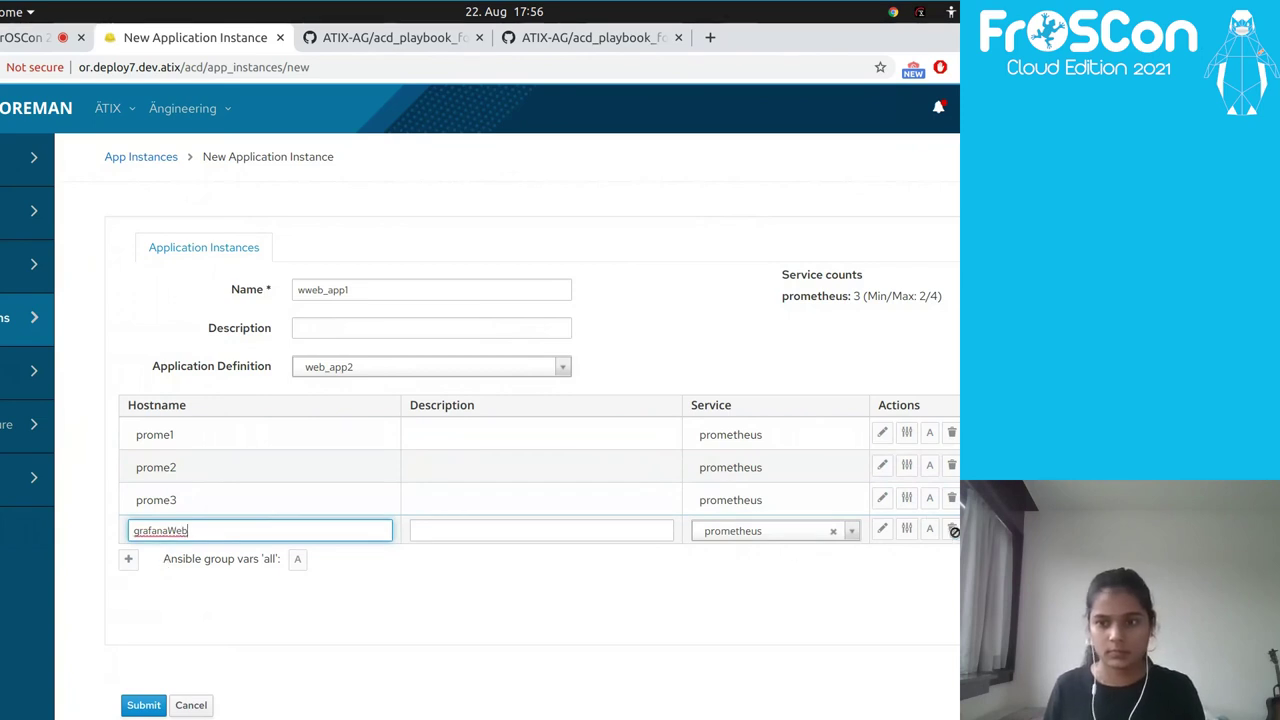
{"action": "key", "text": "Return"}
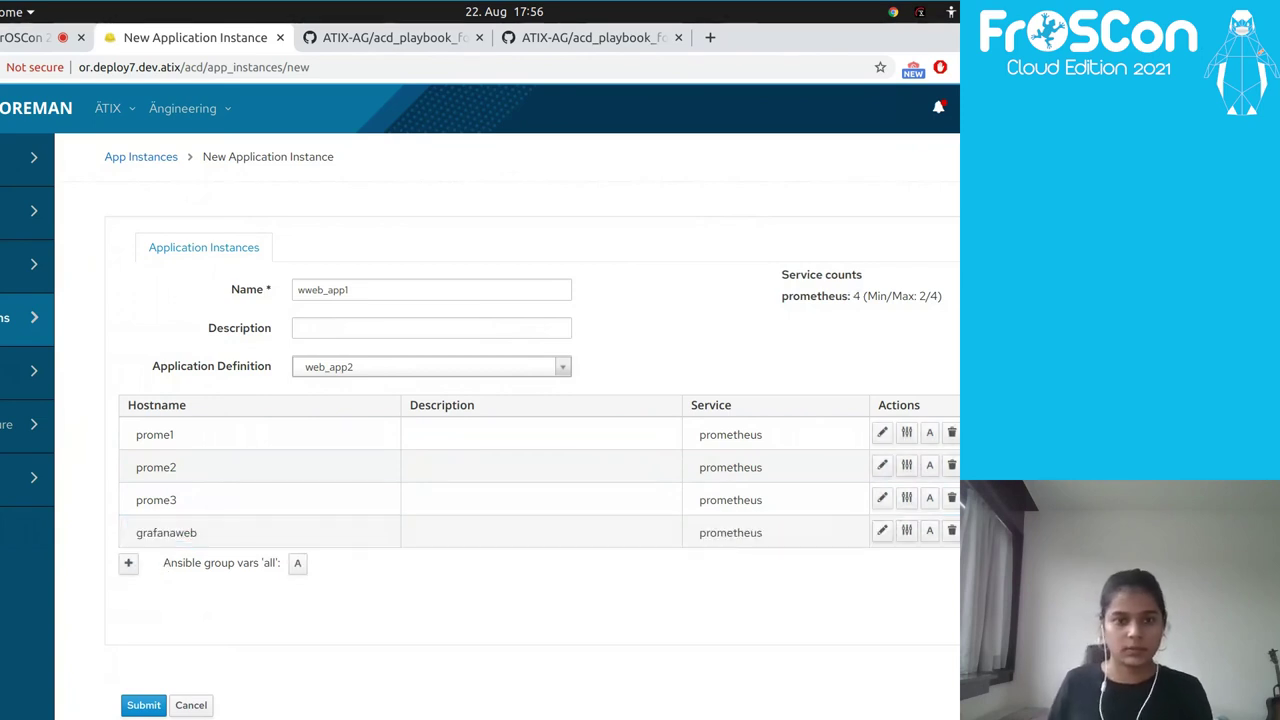
{"action": "left_click", "coordinate": [142, 705]}
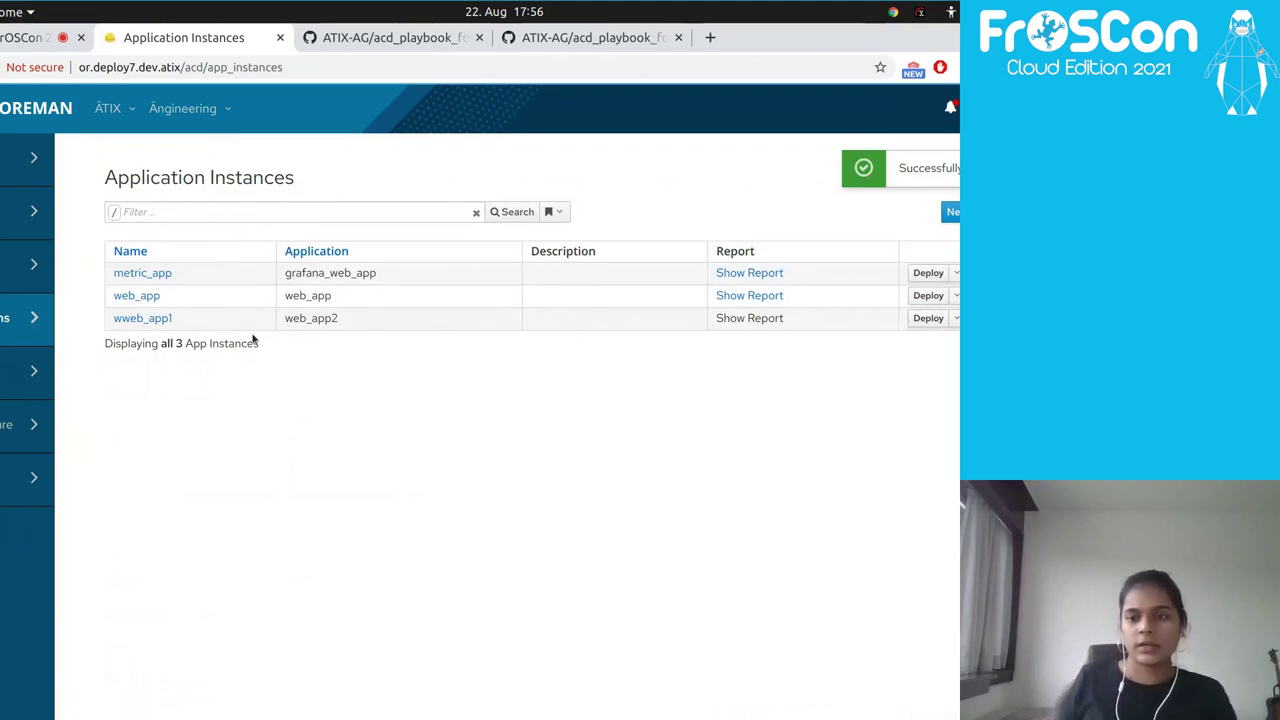
View and dismiss the deployment confirmation for wweb_app1, and open the last deployment report of web_app
{"action": "left_click", "coordinate": [927, 319]}
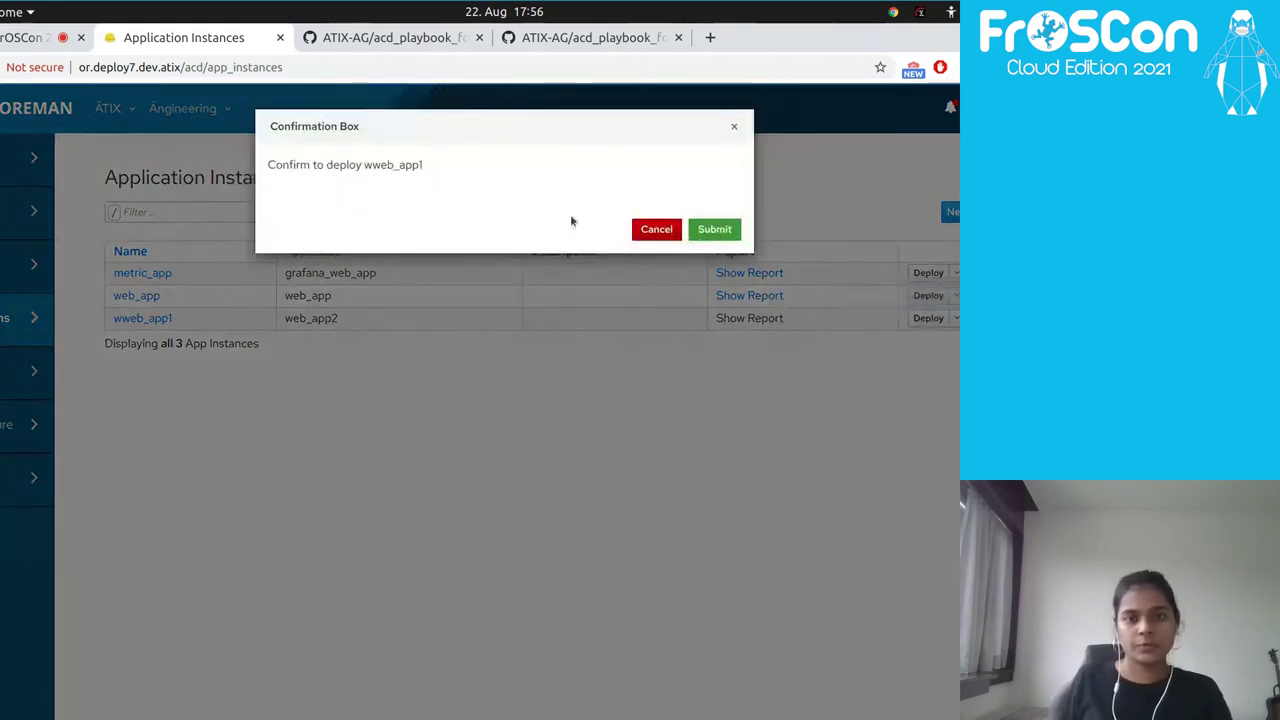
{"action": "left_click", "coordinate": [733, 126]}
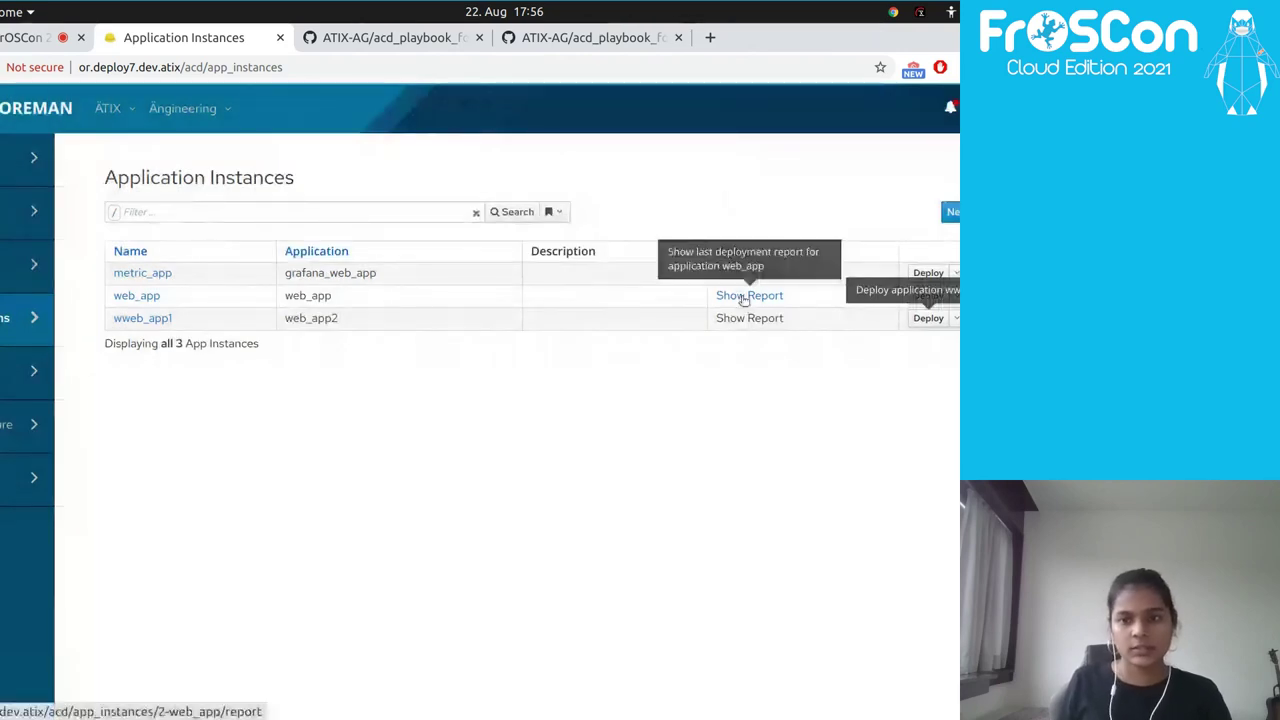
{"action": "left_click", "coordinate": [744, 299]}
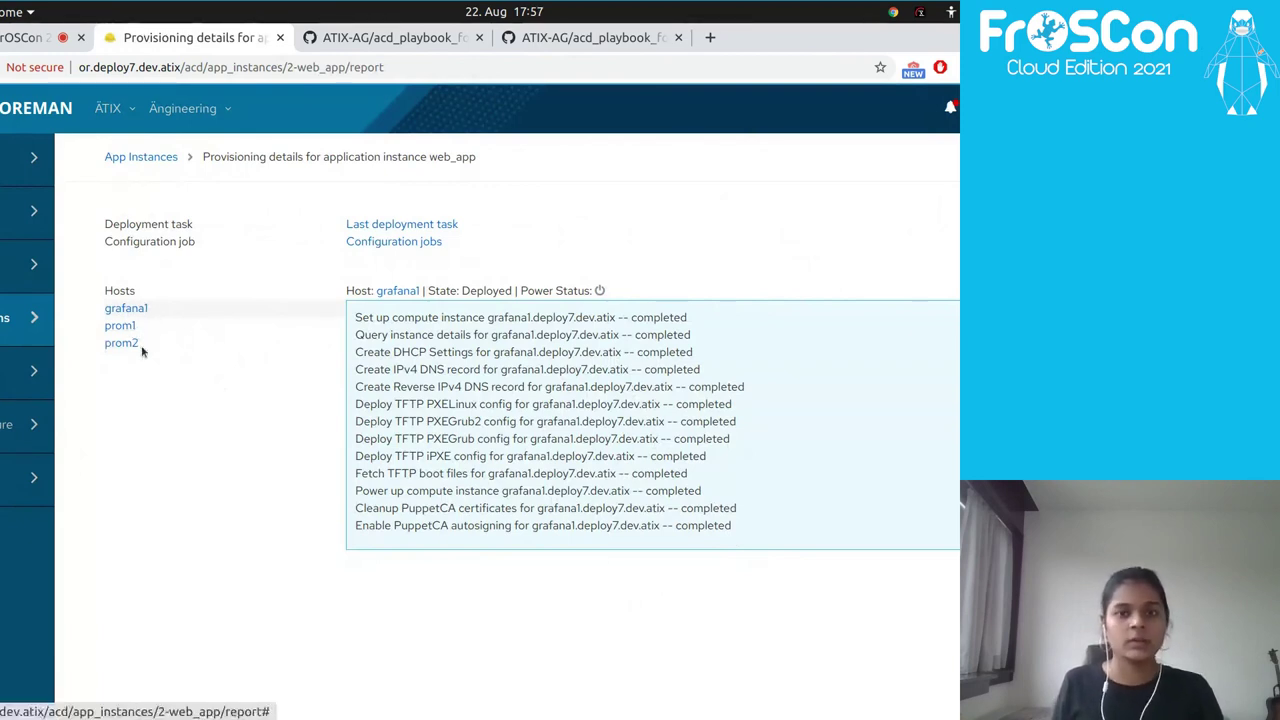
Open web_app's Ansible configuration job and examine the playbook output for the grafana1 host
{"action": "left_click", "coordinate": [388, 245]}
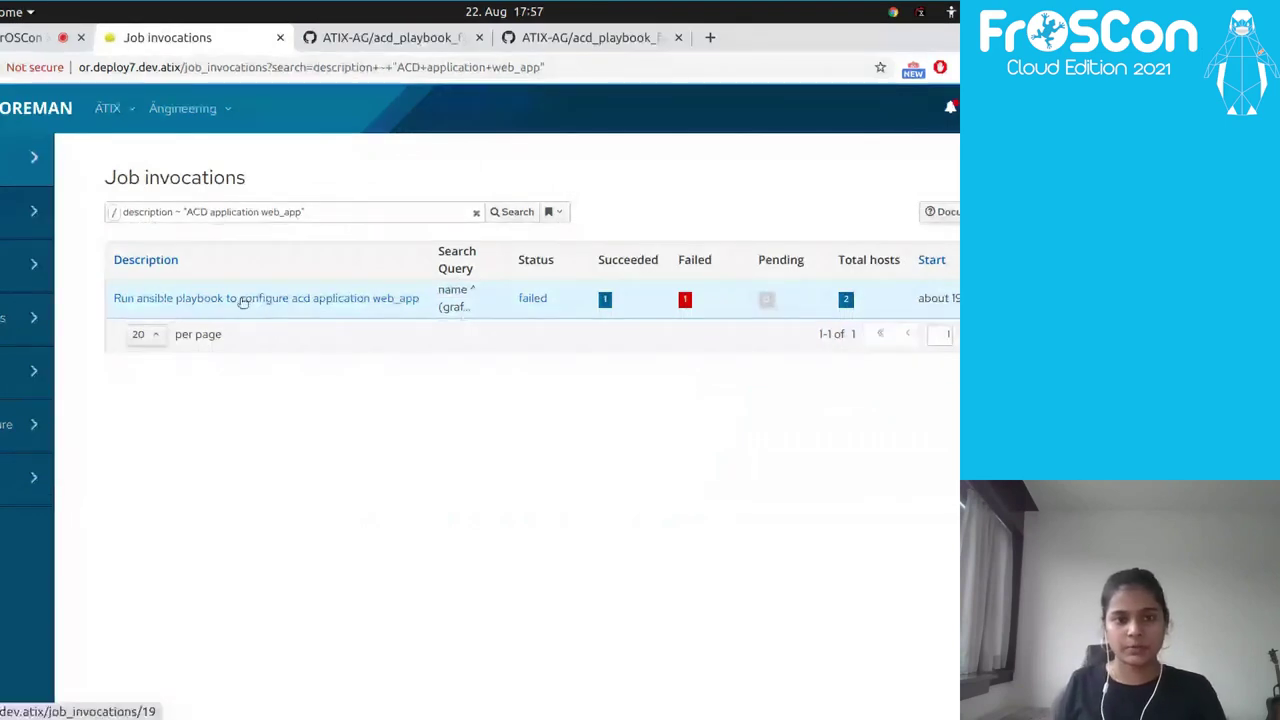
{"action": "left_click", "coordinate": [240, 300]}
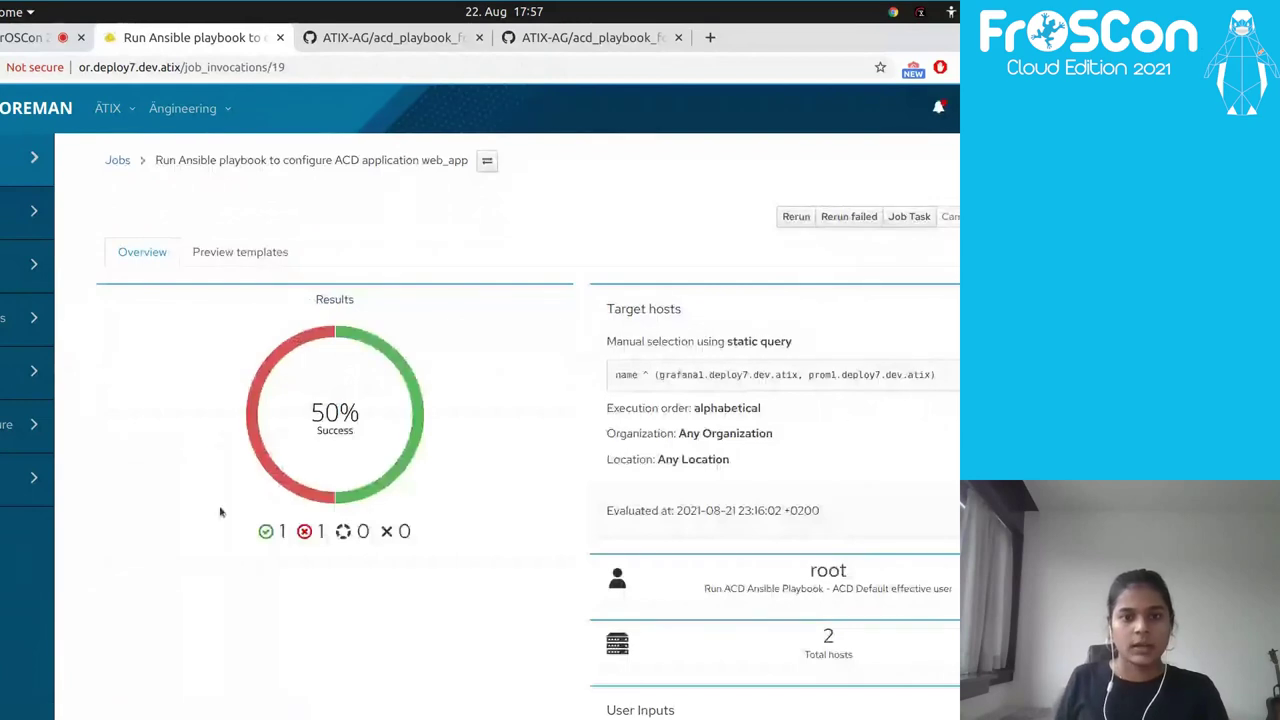
{"action": "scroll", "coordinate": [203, 517], "scroll_direction": "down", "scroll_amount": 3}
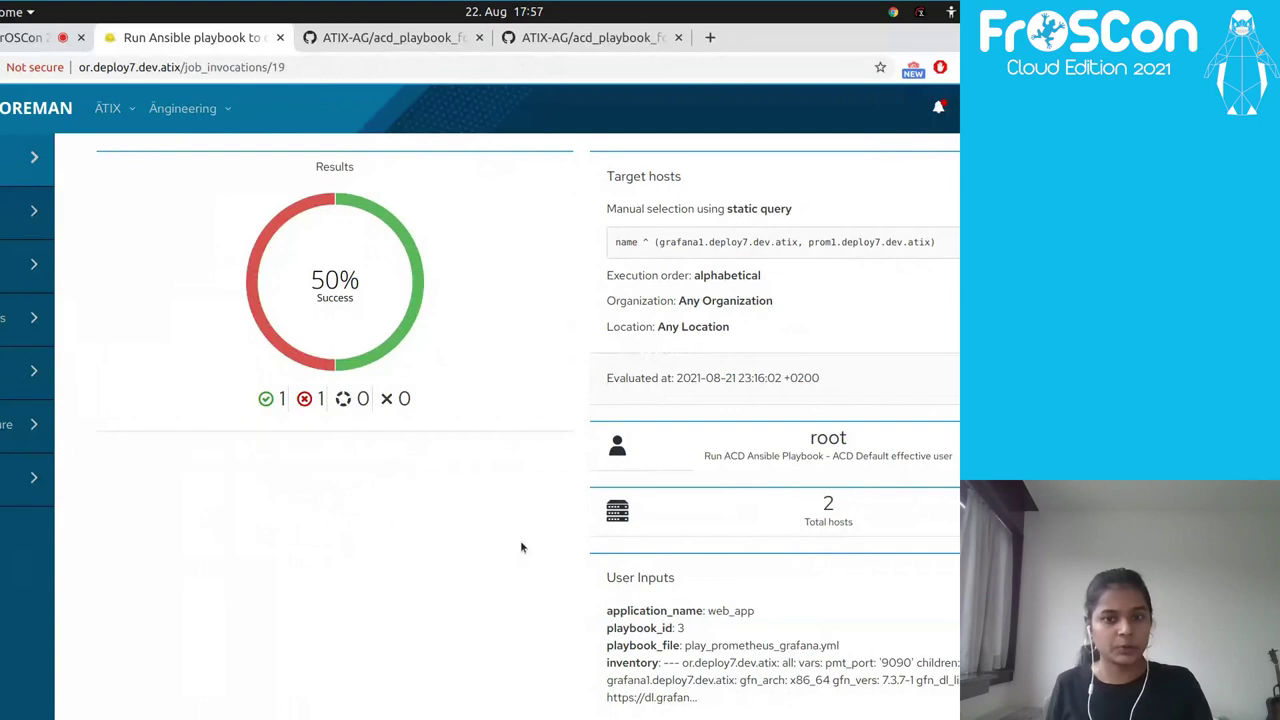
{"action": "scroll", "coordinate": [486, 505], "scroll_direction": "down", "scroll_amount": 8}
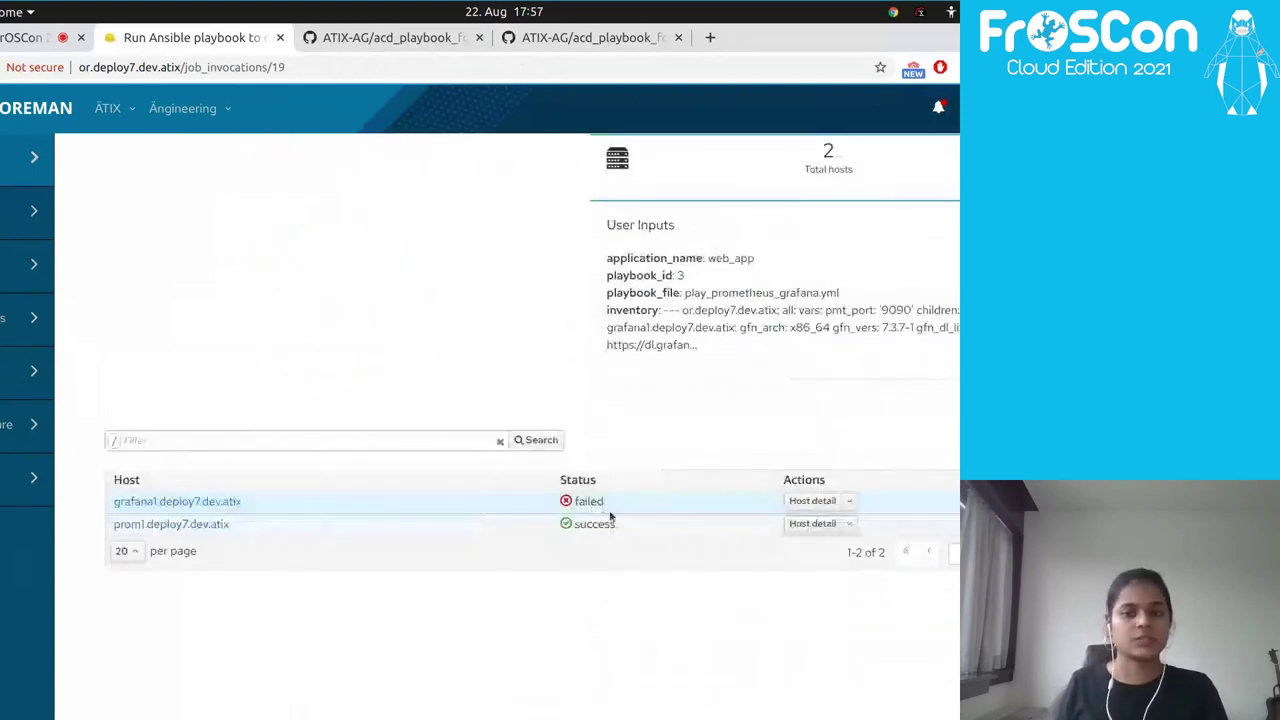
{"action": "left_click", "coordinate": [212, 504]}
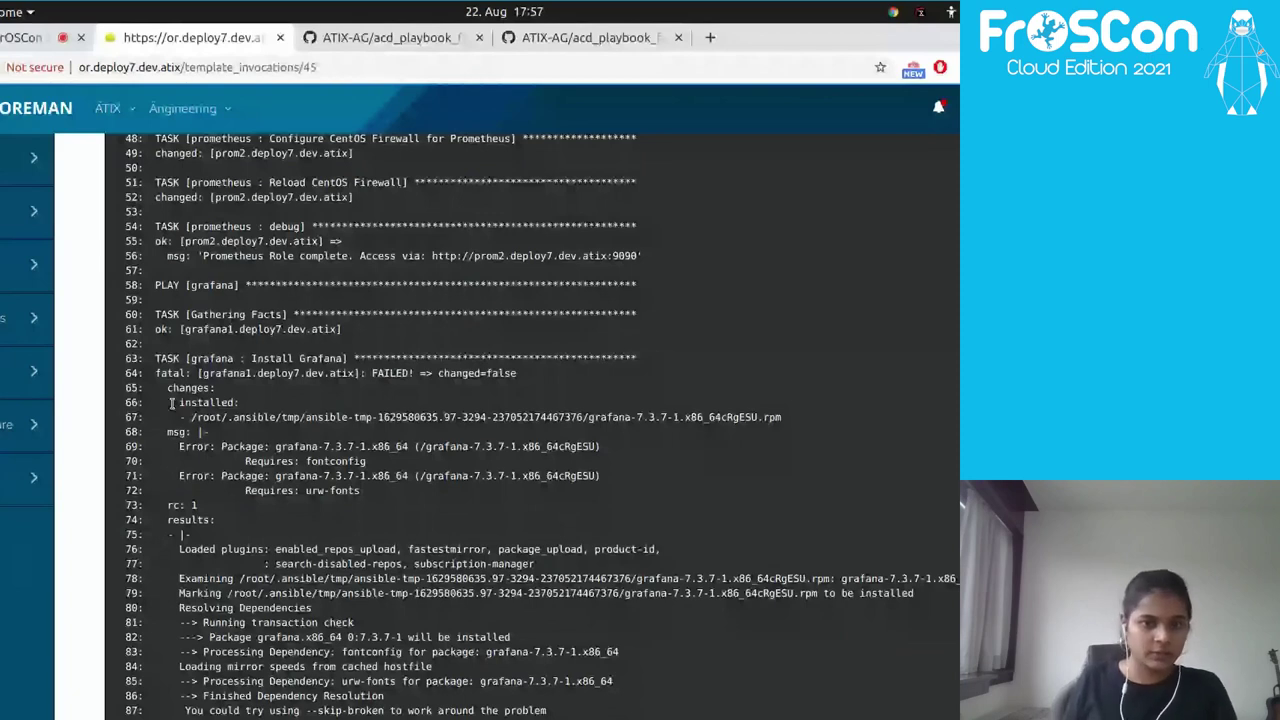
{"action": "scroll", "coordinate": [318, 330], "scroll_direction": "down", "scroll_amount": 2}
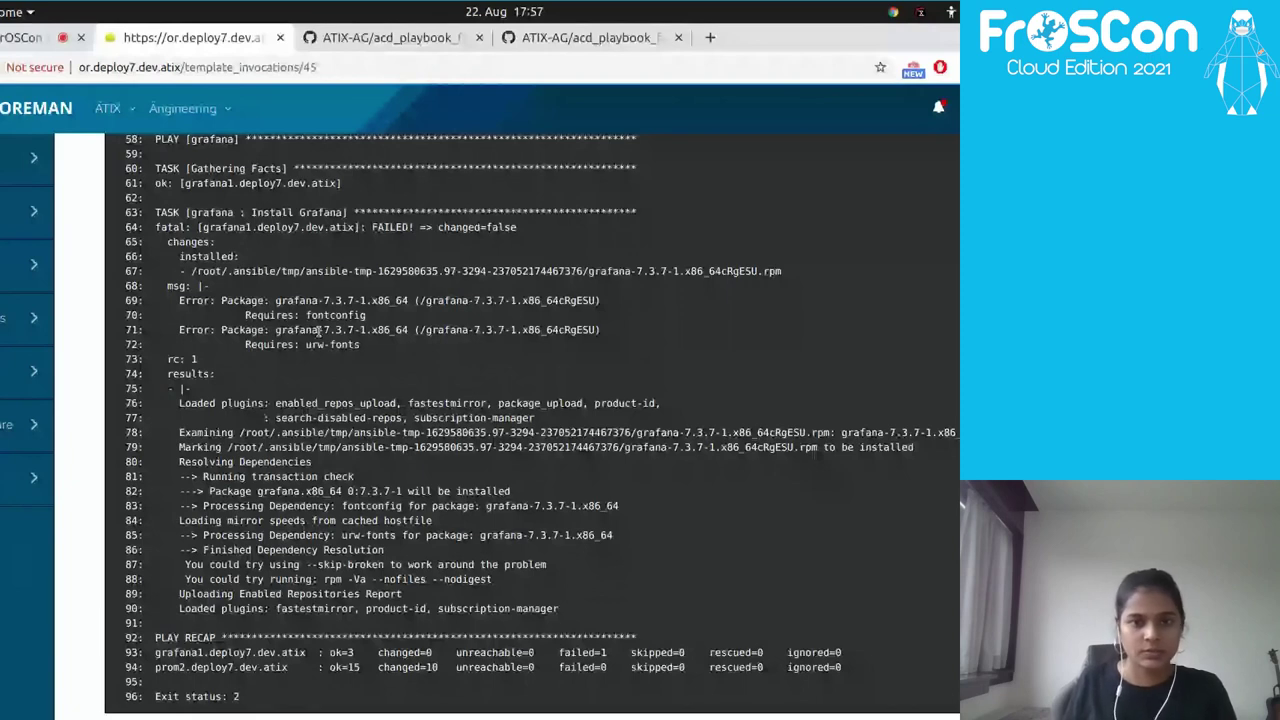
{"action": "scroll", "coordinate": [318, 330], "scroll_direction": "up", "scroll_amount": 10}
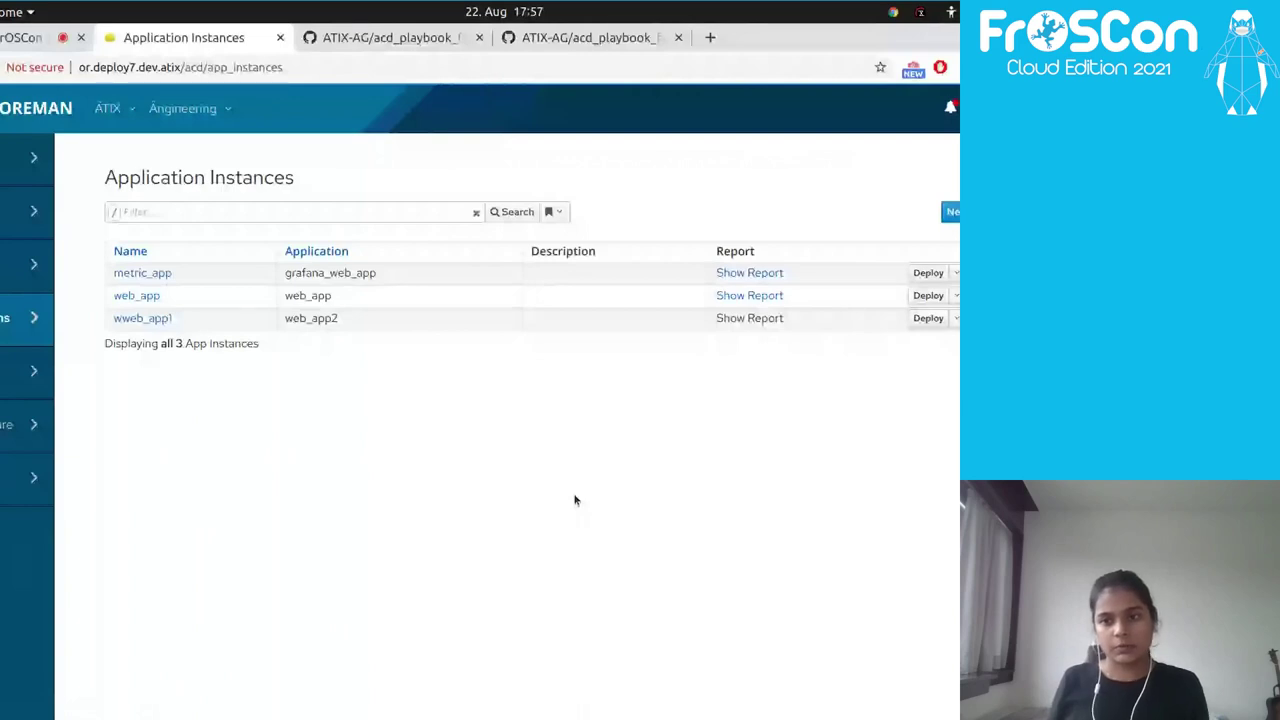
Try to open a customized playbook run for wweb_app1, and open one for web_app instead
{"action": "left_click", "coordinate": [956, 318]}
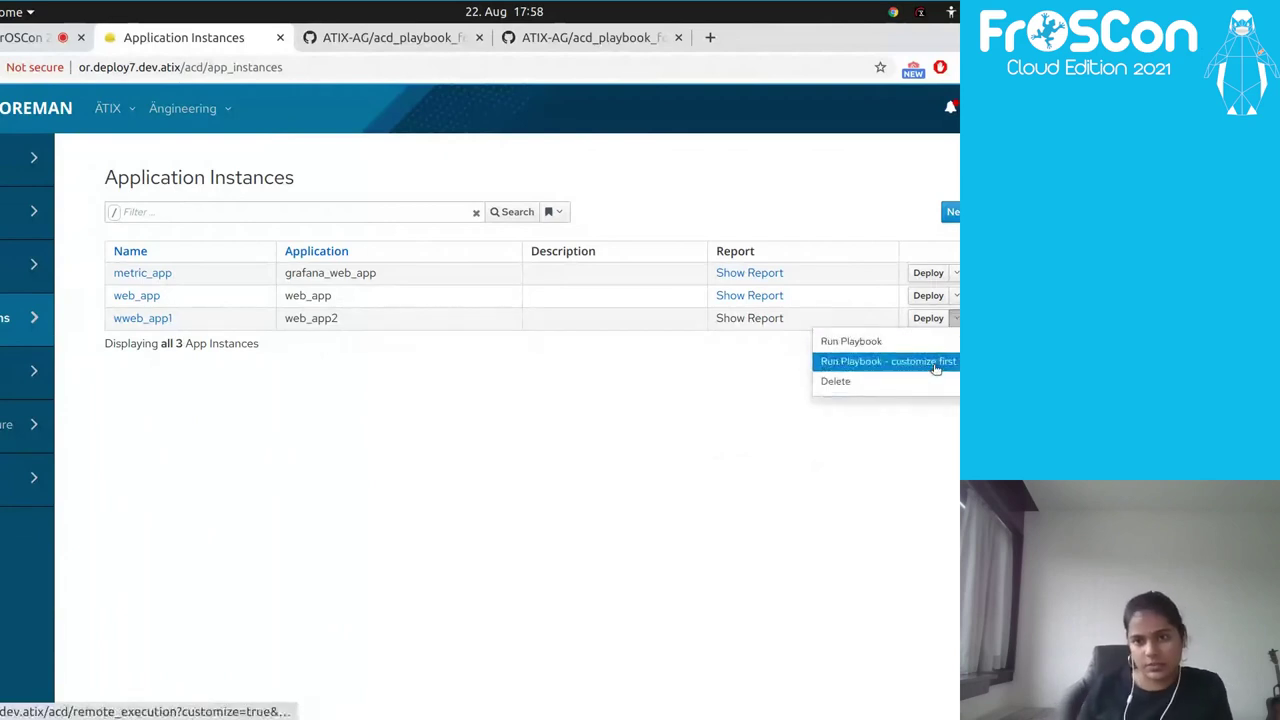
{"action": "left_click", "coordinate": [935, 362]}
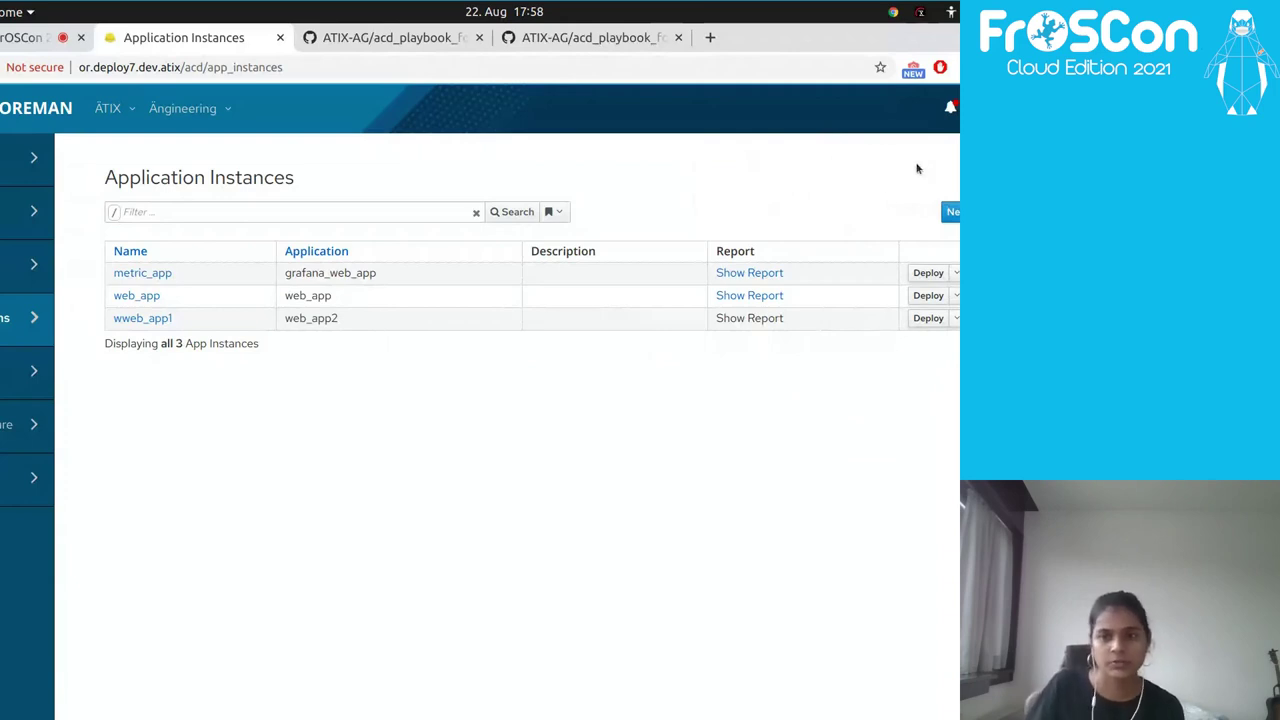
{"action": "left_click", "coordinate": [955, 295]}
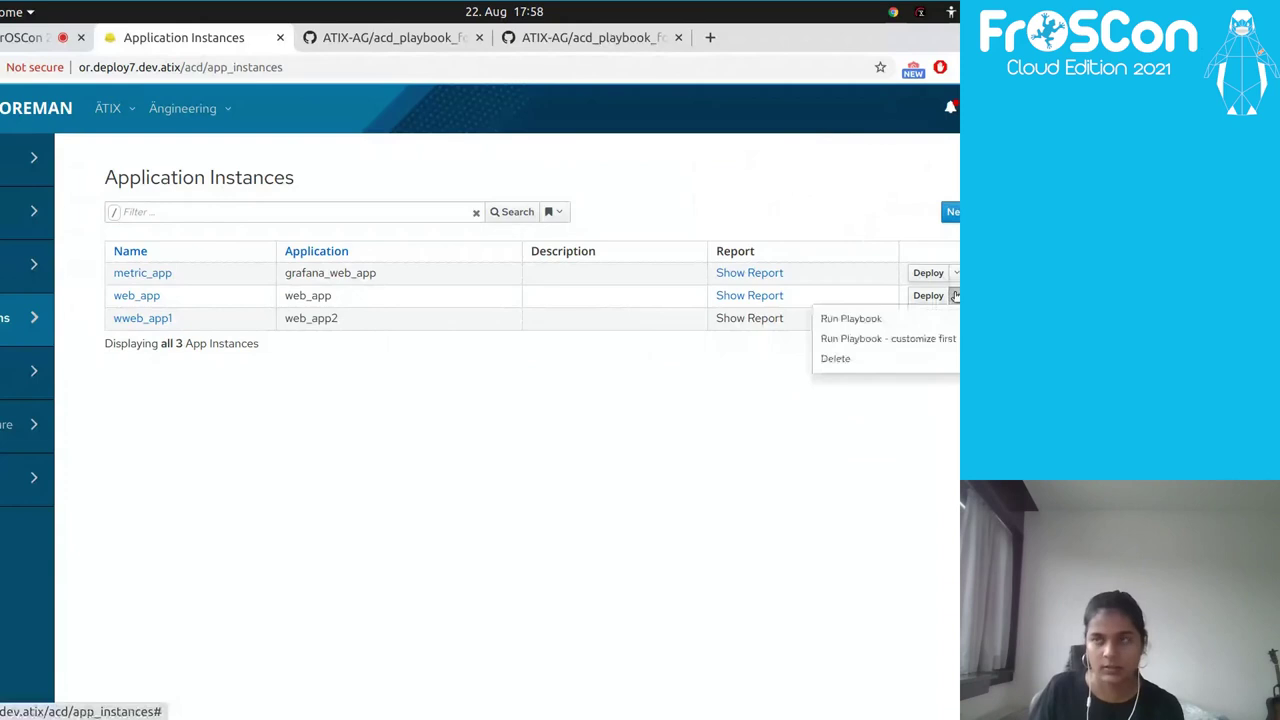
{"action": "left_click", "coordinate": [914, 348]}
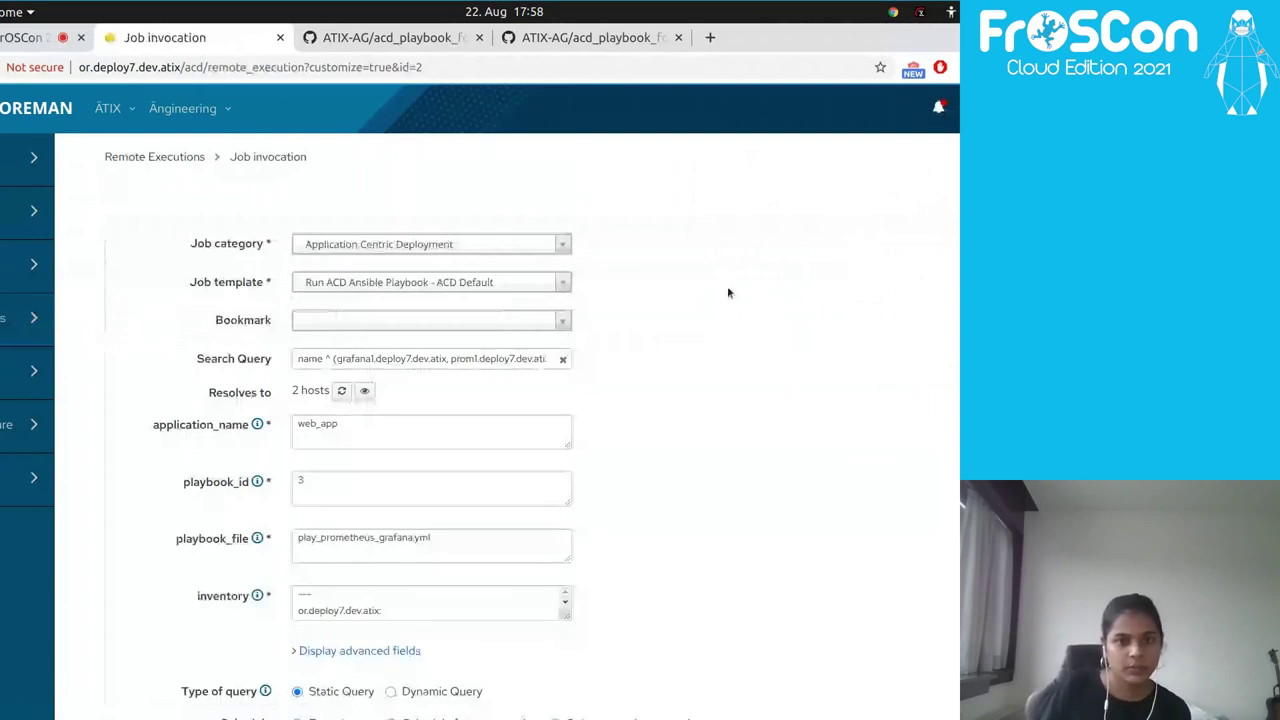
Display the advanced fields of the web_app job invocation and set verbose to 3 - Debug
{"action": "scroll", "coordinate": [604, 346], "scroll_direction": "down", "scroll_amount": 3}
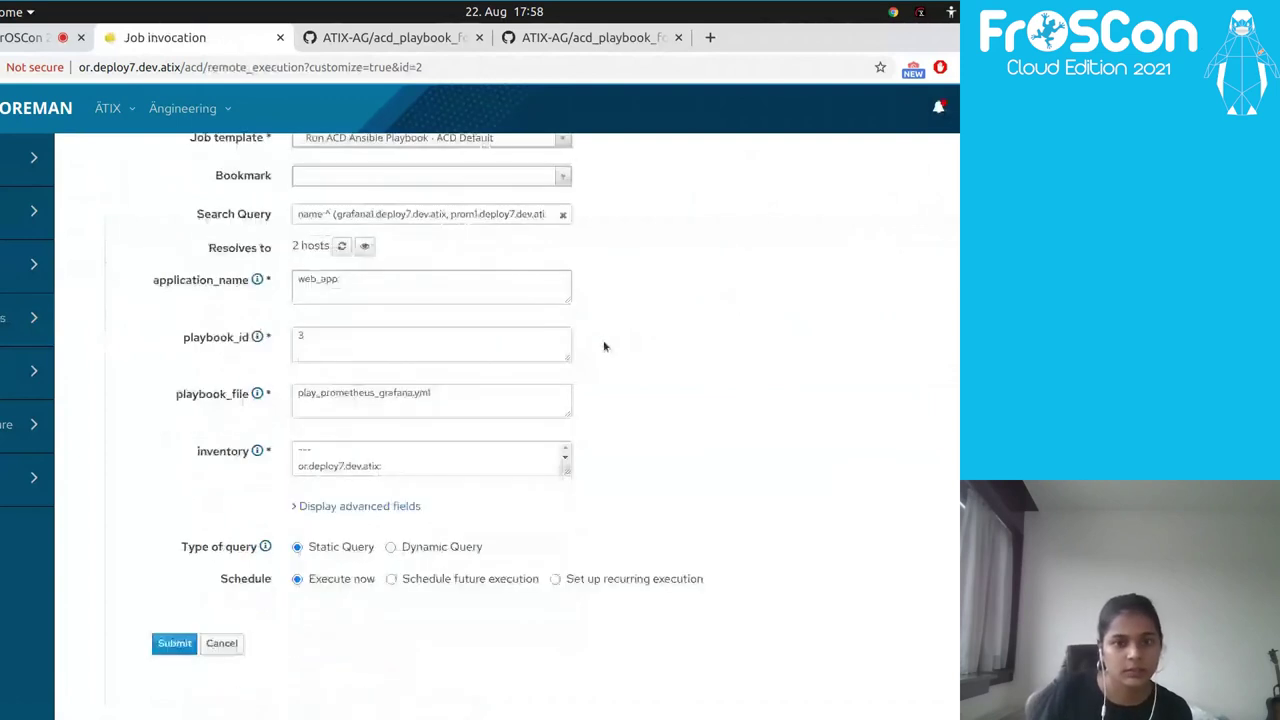
{"action": "left_click", "coordinate": [330, 507]}
{"action": "scroll", "coordinate": [337, 530], "scroll_direction": "down", "scroll_amount": 4}
{"action": "left_click", "coordinate": [337, 522]}
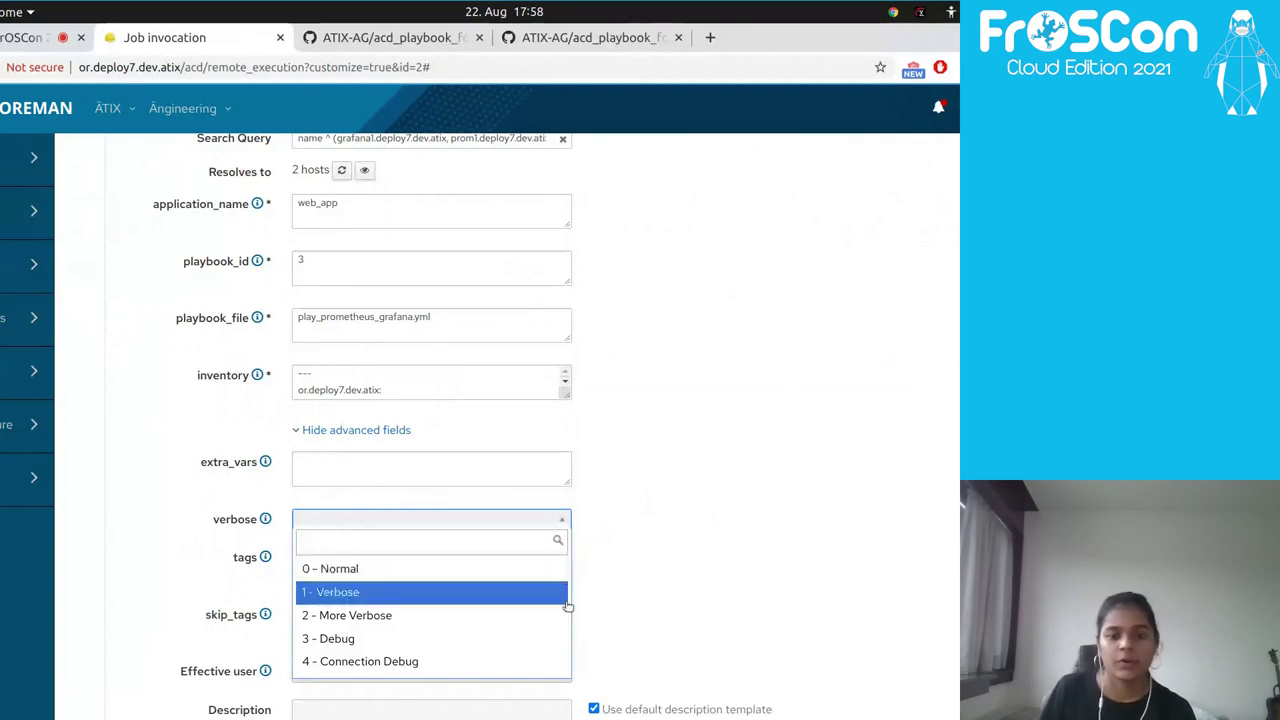
{"action": "left_click", "coordinate": [529, 648]}
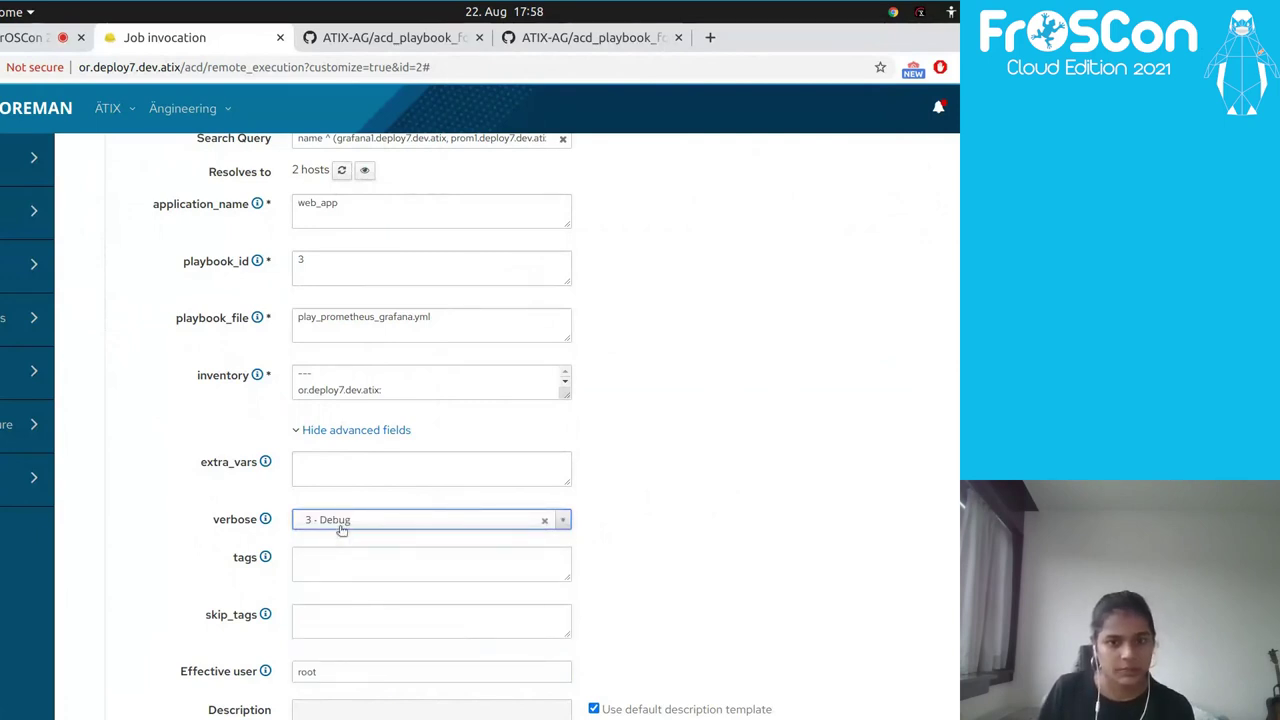
Look through the remaining advanced fields from tags to schedule and cancel the job invocation
{"action": "left_click", "coordinate": [343, 562]}
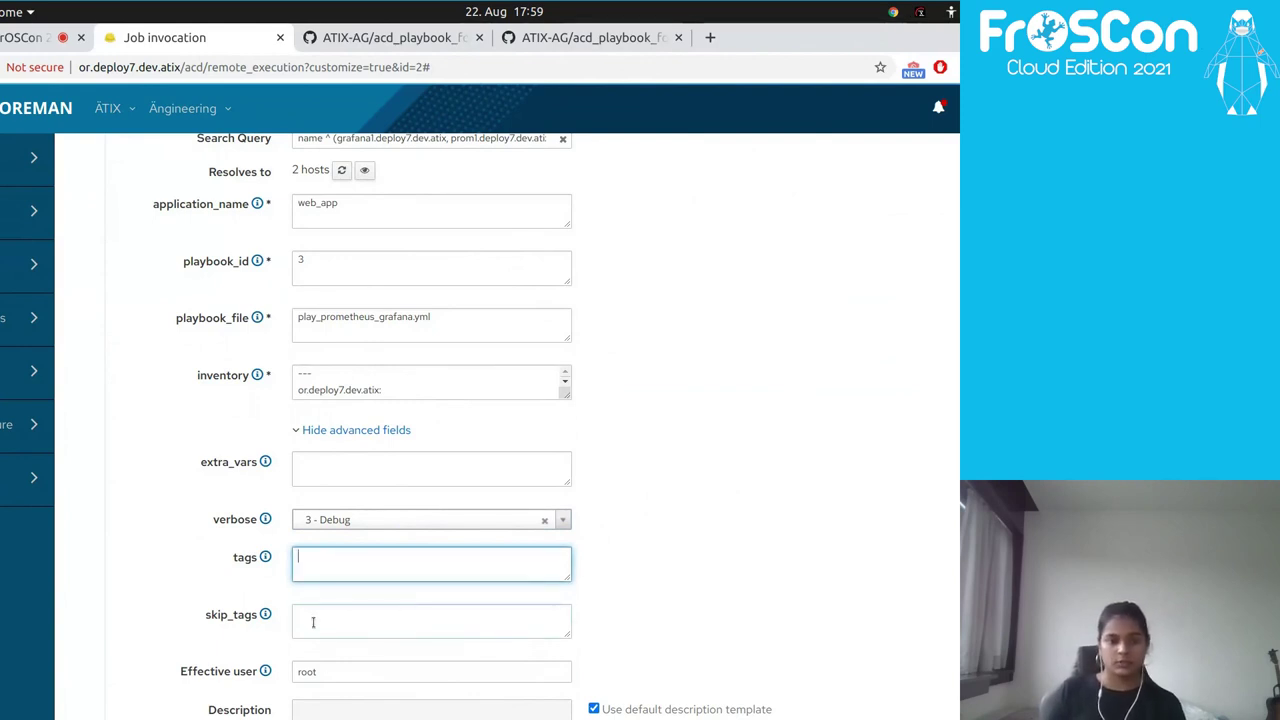
{"action": "scroll", "coordinate": [318, 560], "scroll_direction": "down", "scroll_amount": 1}
{"action": "scroll", "coordinate": [325, 610], "scroll_direction": "down", "scroll_amount": 3}
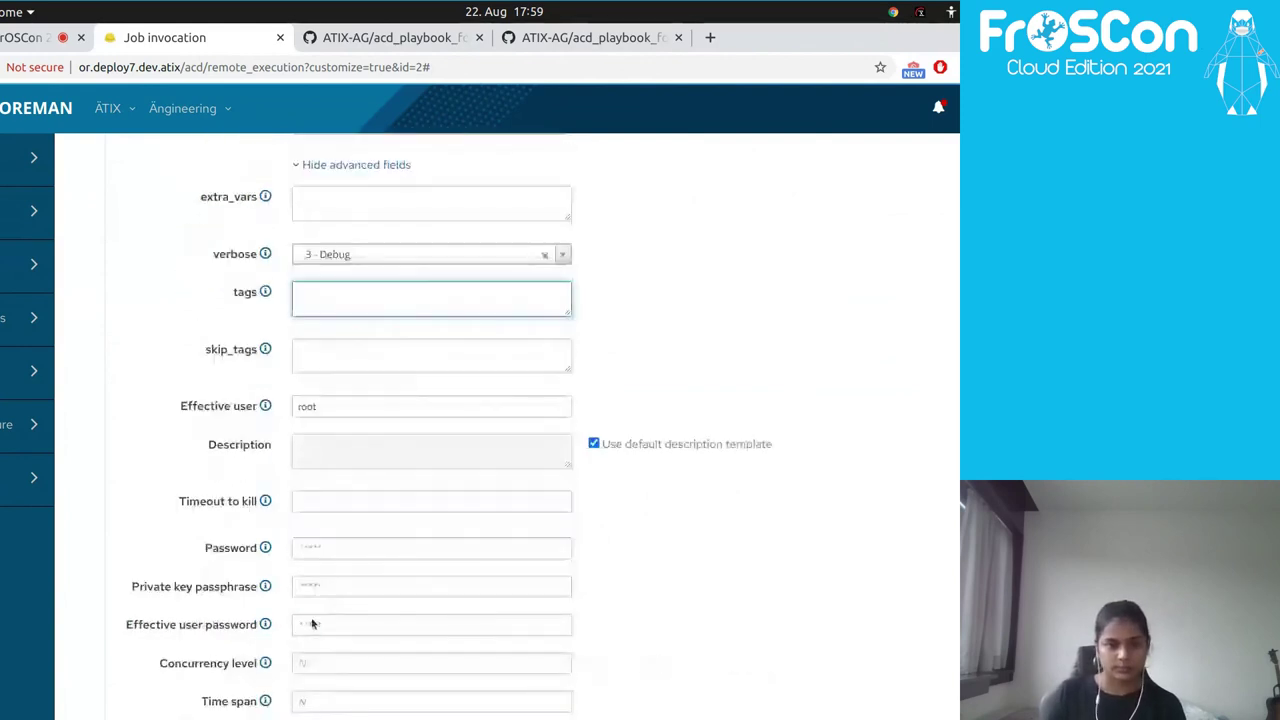
{"action": "scroll", "coordinate": [312, 623], "scroll_direction": "down", "scroll_amount": 3}
{"action": "left_click", "coordinate": [222, 643]}
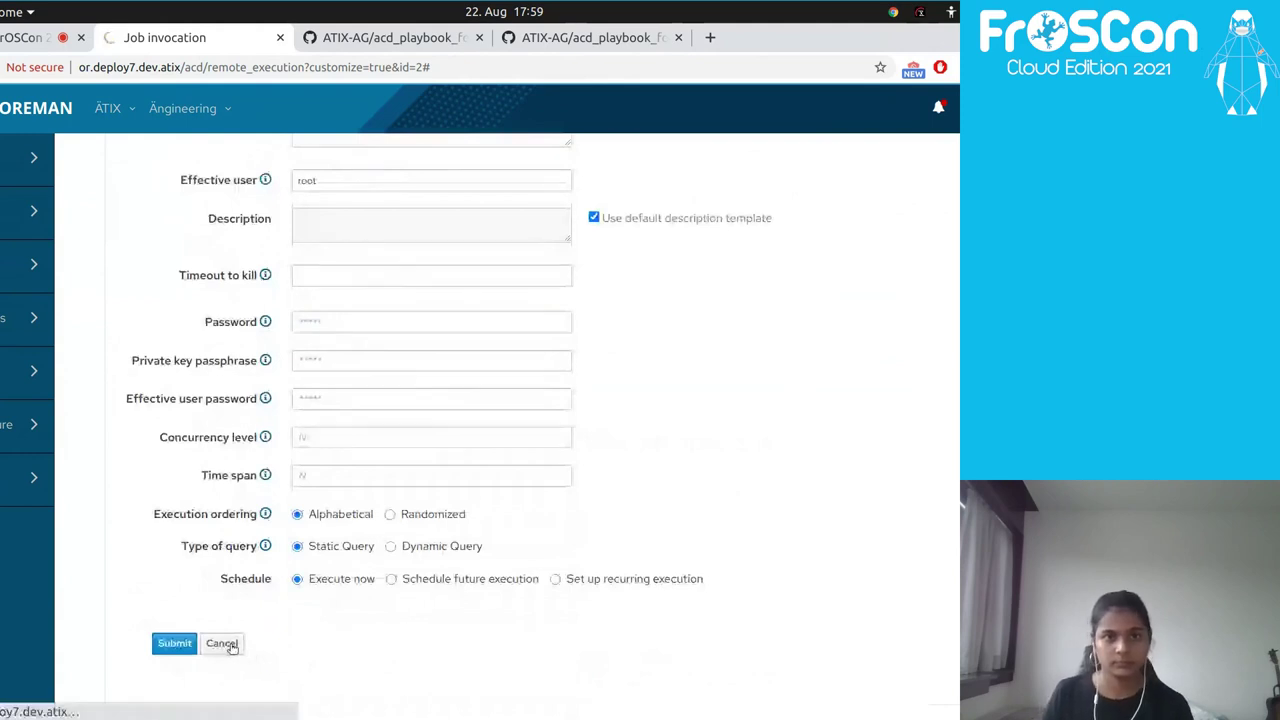
Return to the application instances, review the deployment options for metric_app, and dismiss the confirmation without deploying
{"action": "mouse_move", "coordinate": [82, 254]}
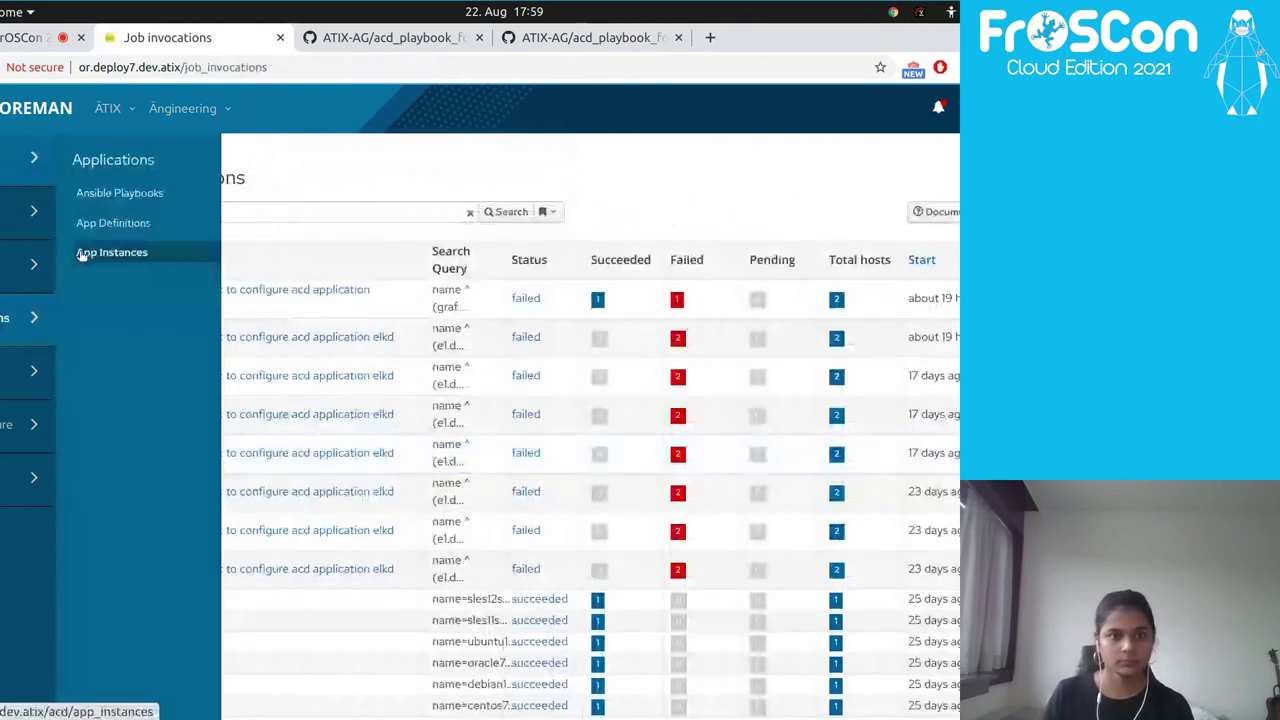
{"action": "left_click", "coordinate": [82, 254]}
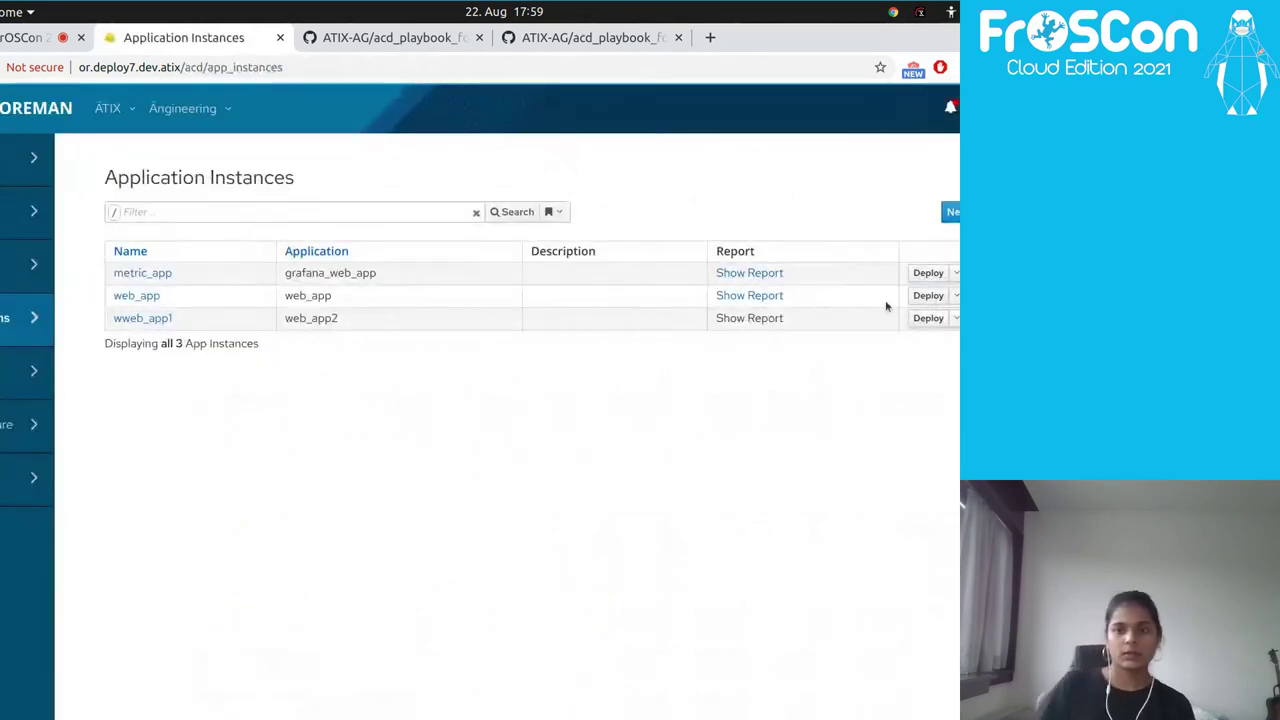
{"action": "left_click", "coordinate": [928, 274]}
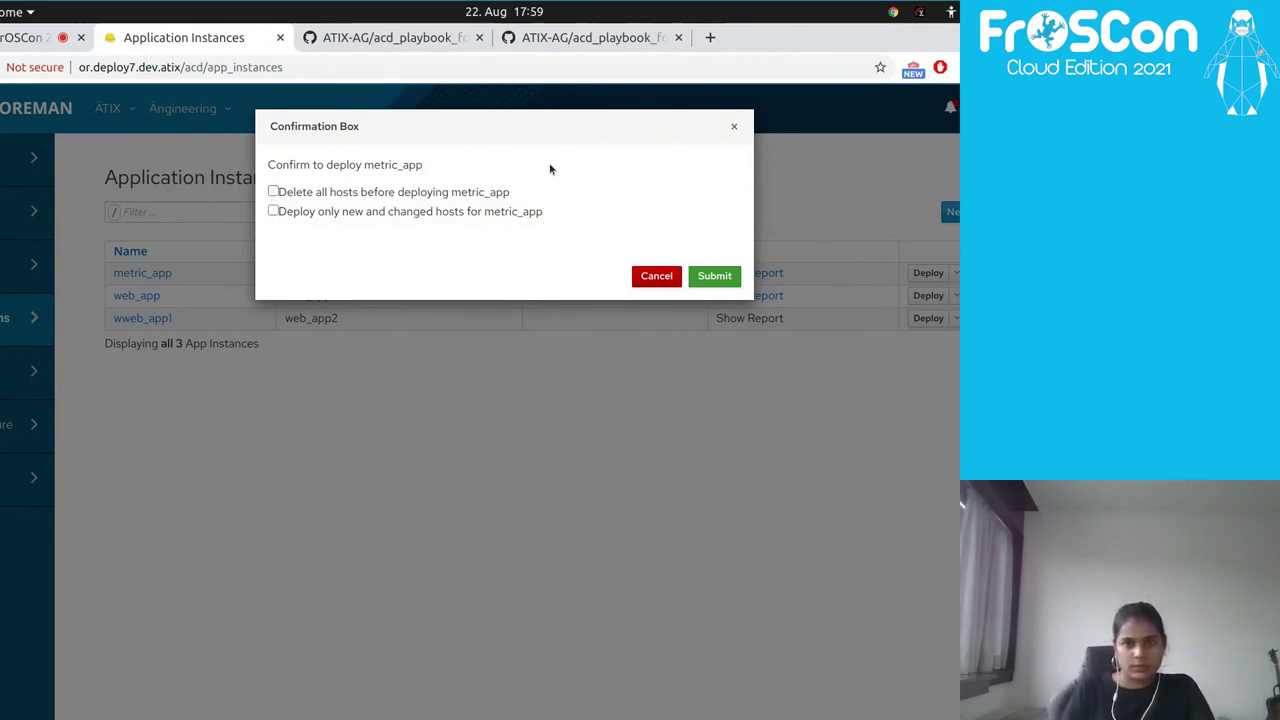
{"action": "left_click", "coordinate": [734, 128]}
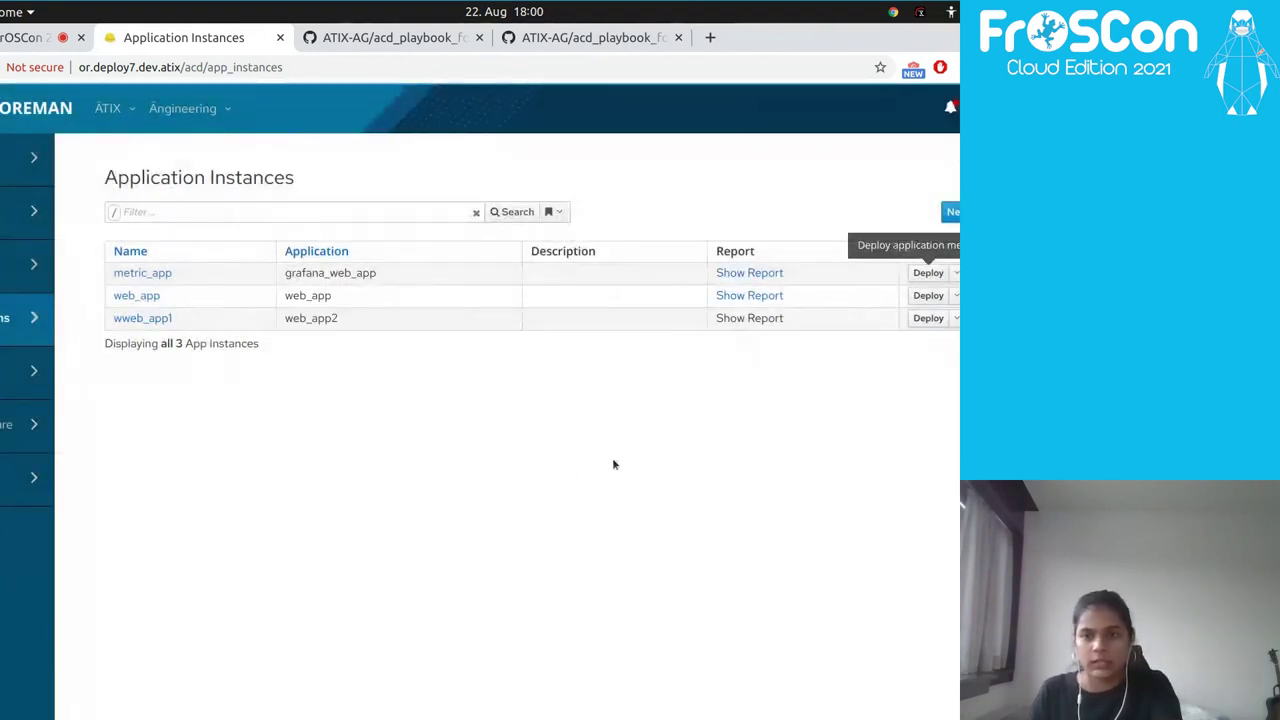
Open the delete confirmation for metric_app, review the hosts selectable for deletion, and cancel it
{"action": "left_click", "coordinate": [948, 277]}
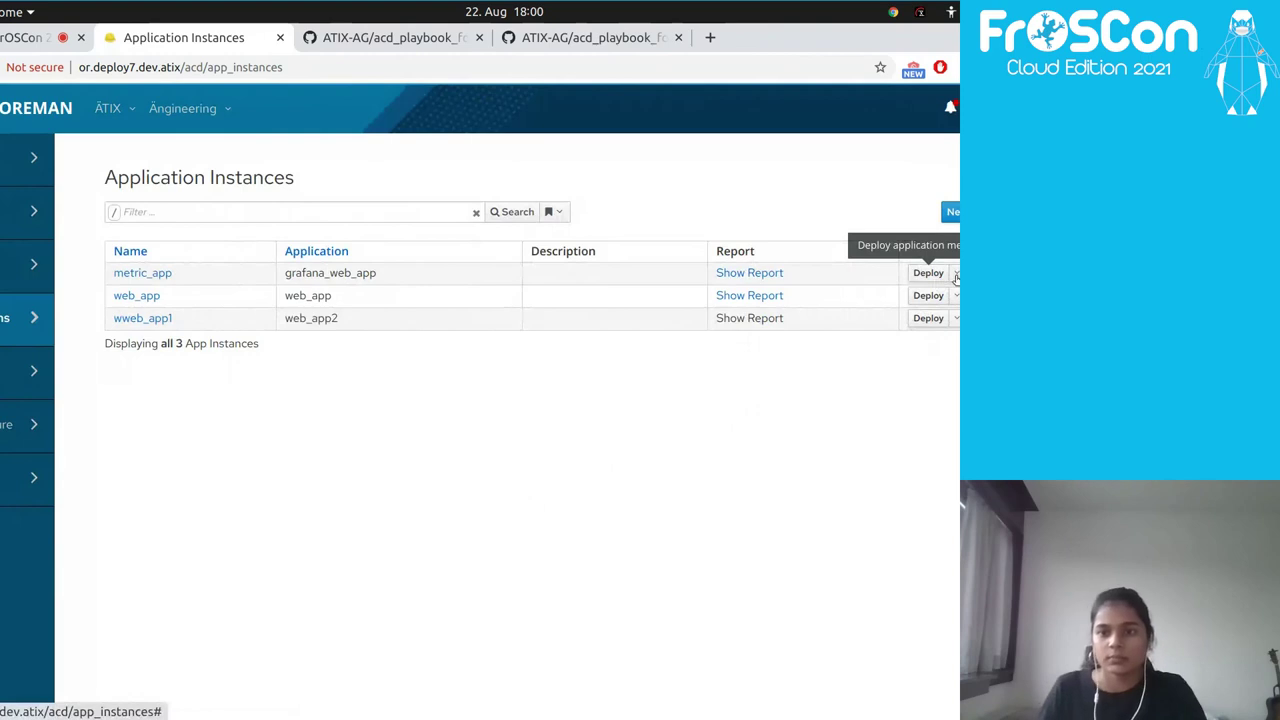
{"action": "left_click", "coordinate": [955, 277]}
{"action": "left_click", "coordinate": [879, 340]}
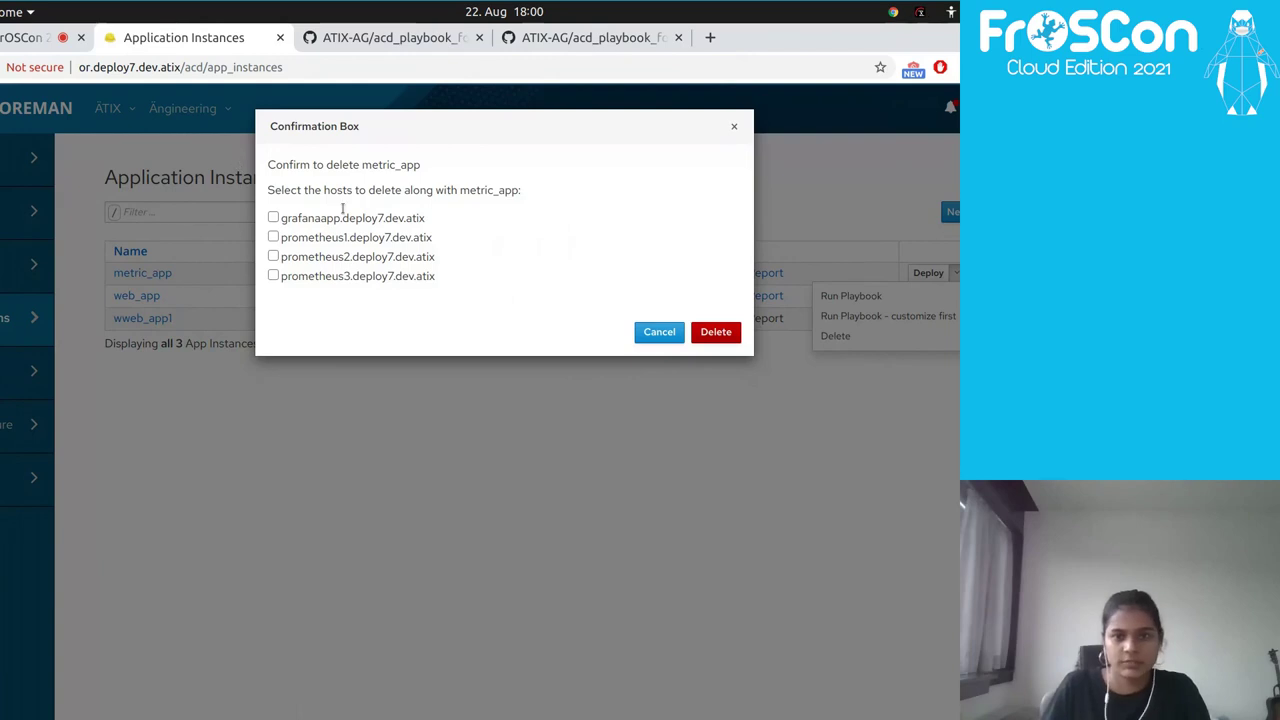
{"action": "left_click", "coordinate": [655, 334]}
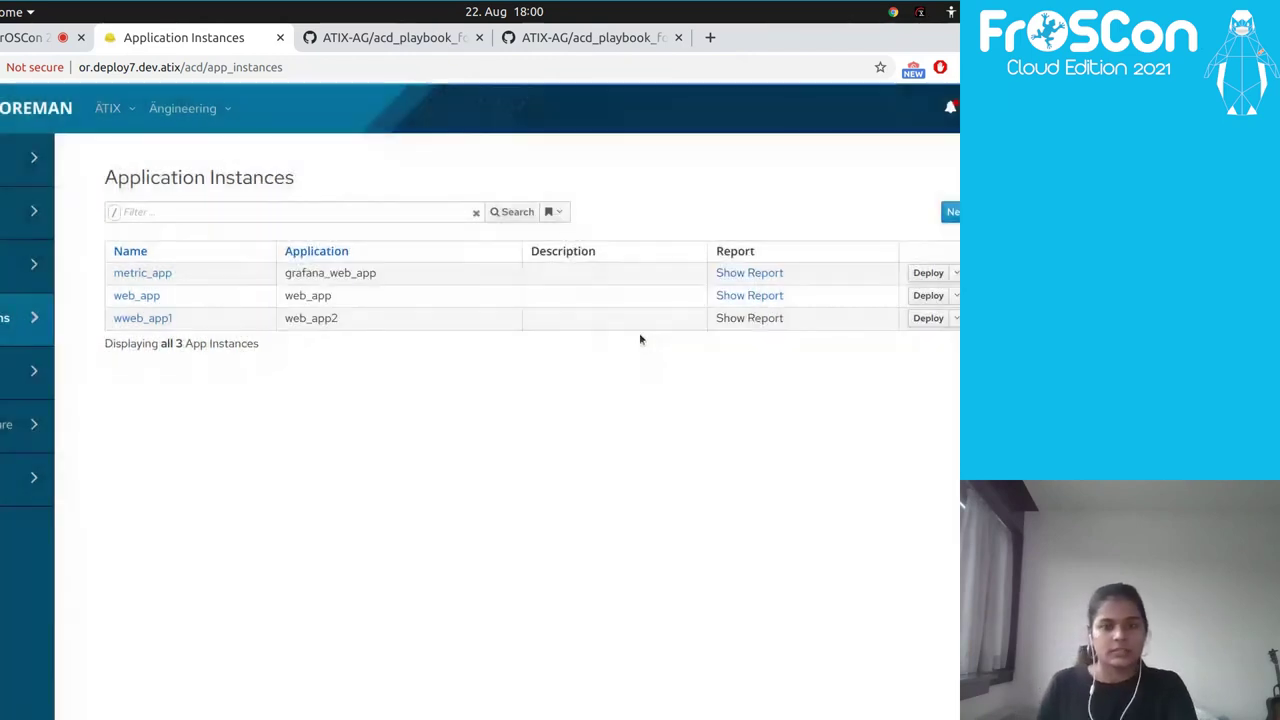
Switch to the froscon_ppt.pptx presentation in LibreOffice Impress and start the slide show at the ForemanAcd components and roles slide
{"action": "mouse_move", "coordinate": [33, 211]}
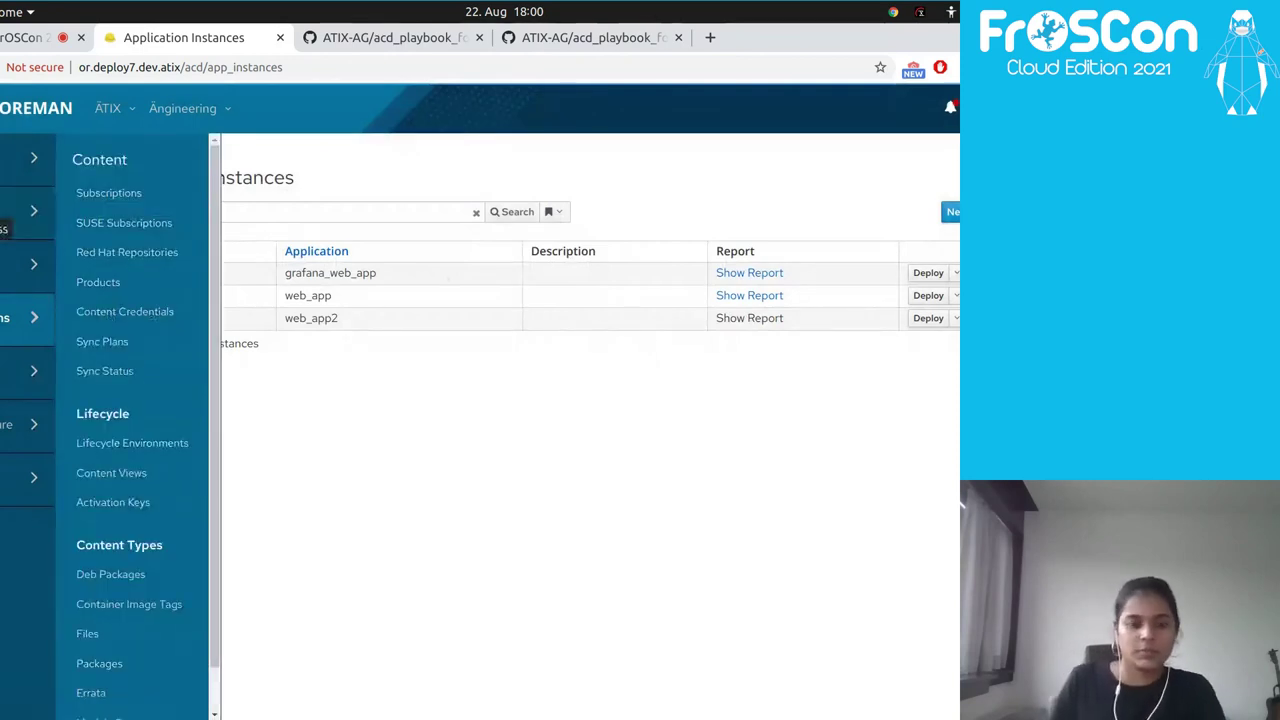
{"action": "key", "text": "alt+Tab"}
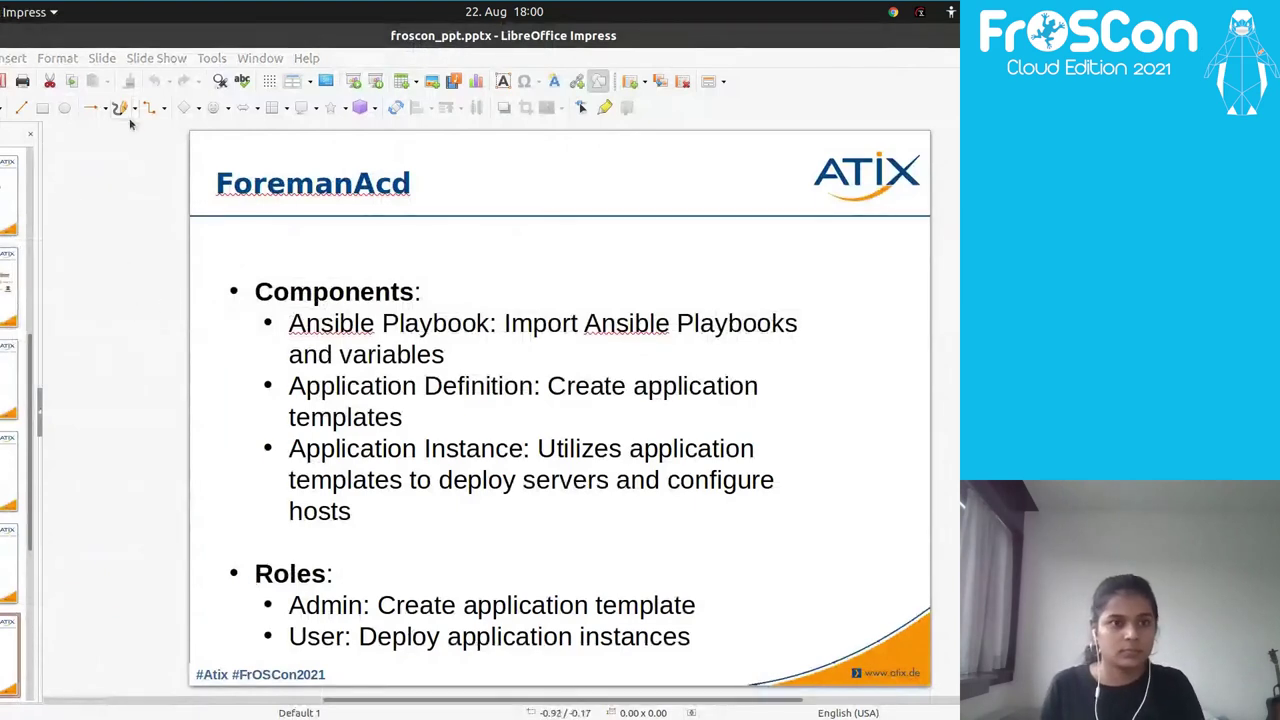
{"action": "left_click", "coordinate": [598, 80]}
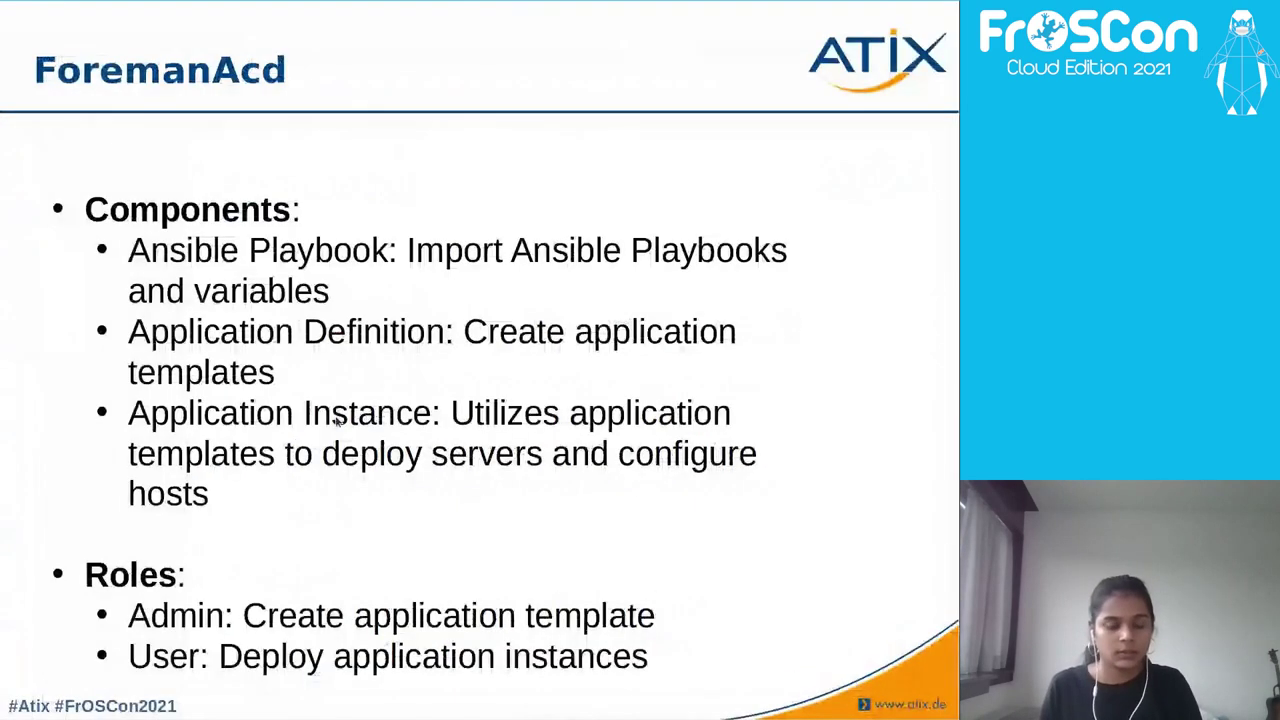